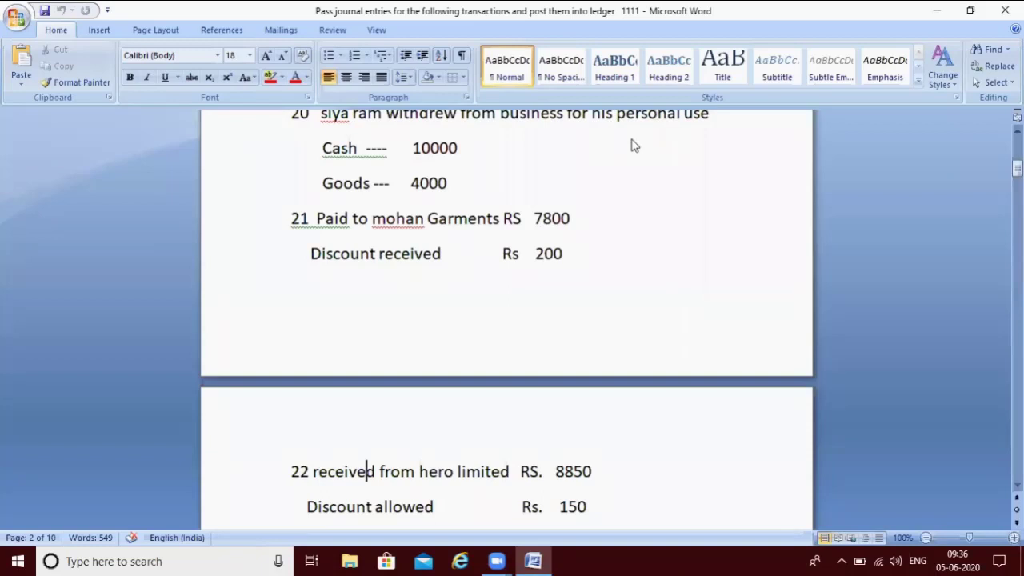
Step: Start the journal entry dated 22 below entry 21 with the debit line "cash a/c dr" and amount 8850
{"action": "key", "text": "ctrl+End"}
{"action": "key", "text": "Down"}
{"action": "key", "text": "Down"}
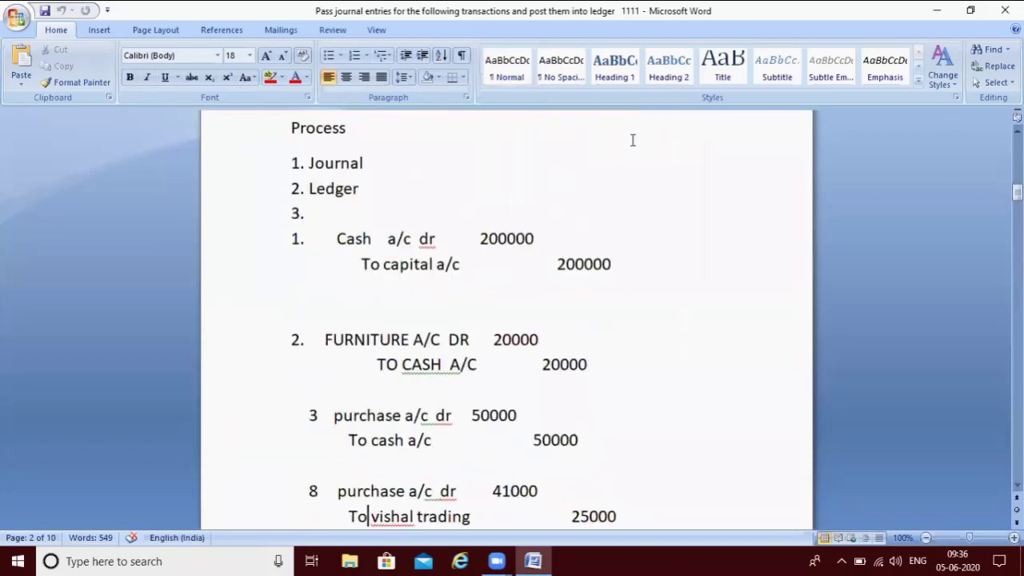
{"action": "key", "text": "Page_Down"}
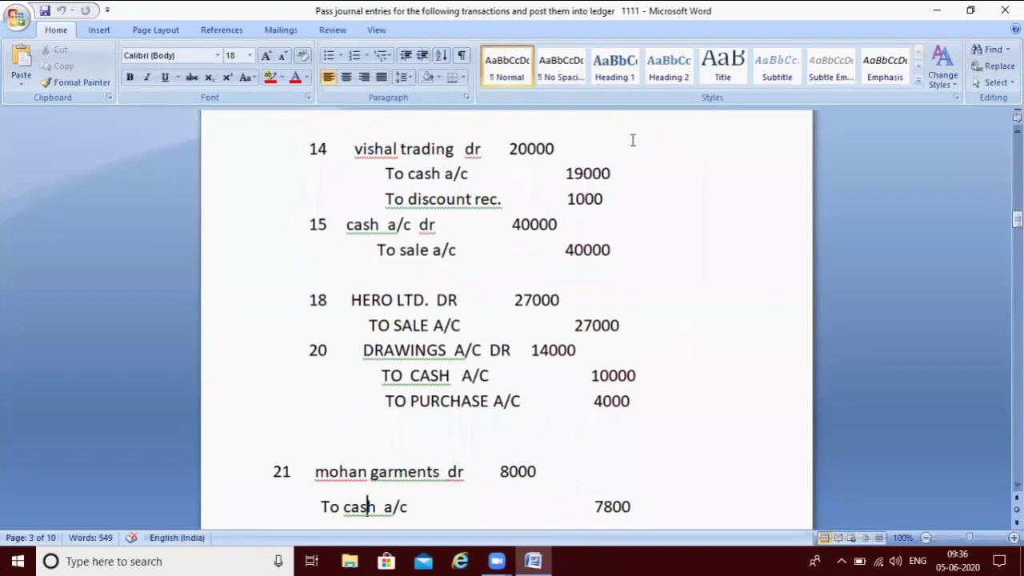
{"action": "key", "text": "Down"}
{"action": "key", "text": "Down"}
{"action": "key", "text": "Down"}
{"action": "key", "text": "Down"}
{"action": "key", "text": "Up"}
{"action": "key", "text": "Up"}
{"action": "type", "text": "22"}
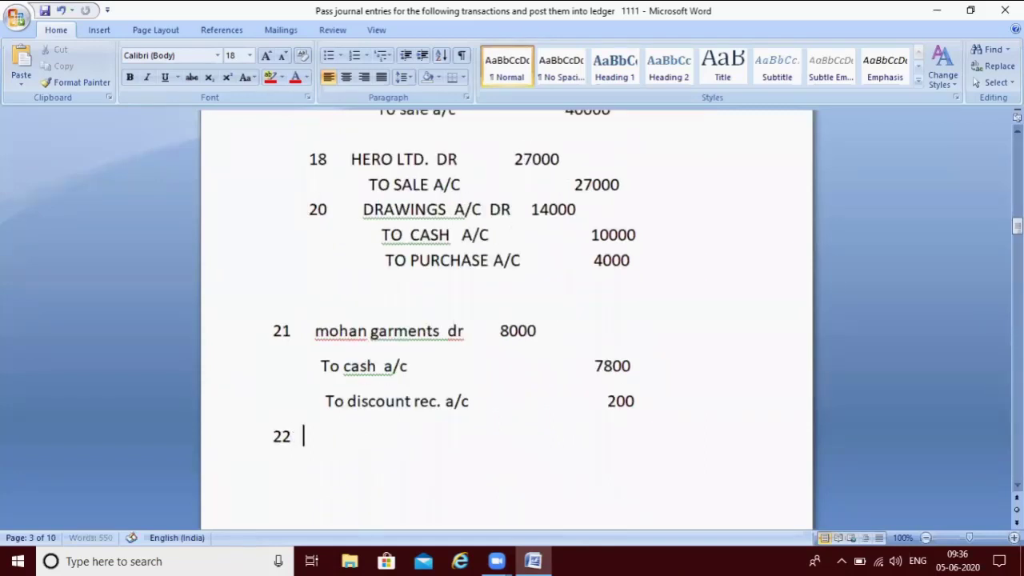
{"action": "type", "text": "      cash  a/c"}
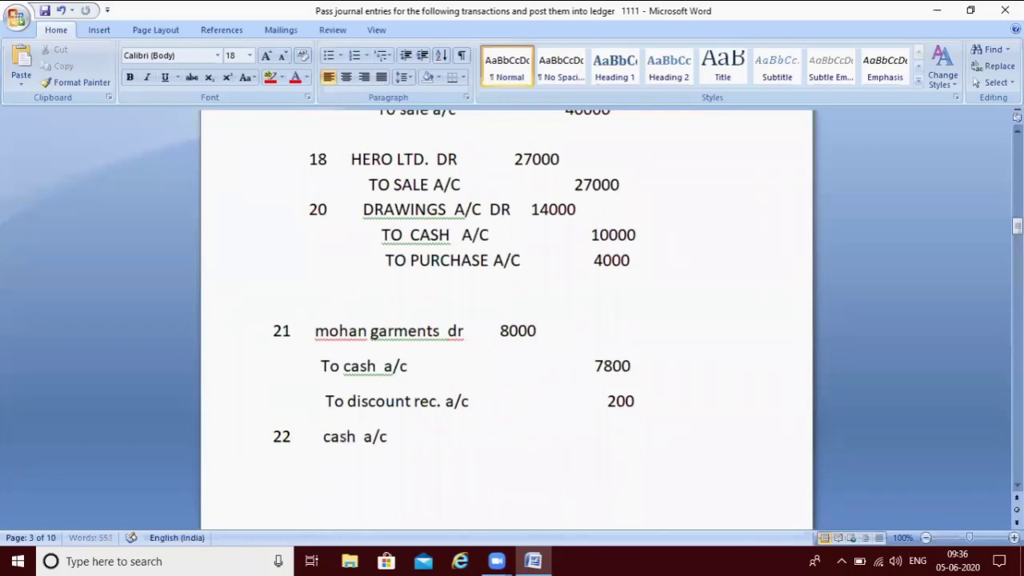
{"action": "type", "text": "   dr                8850"}
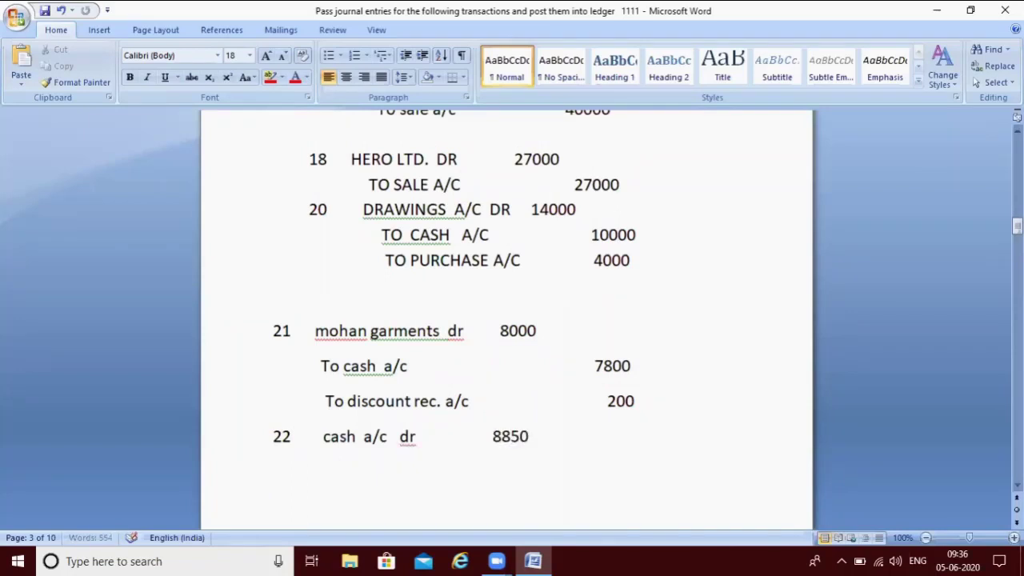
Step: Add a second debit line to journal entry 22 reading "Dis. All. Dr" with the amount 150
{"action": "key", "text": "Return"}
{"action": "type", "text": "dis"}
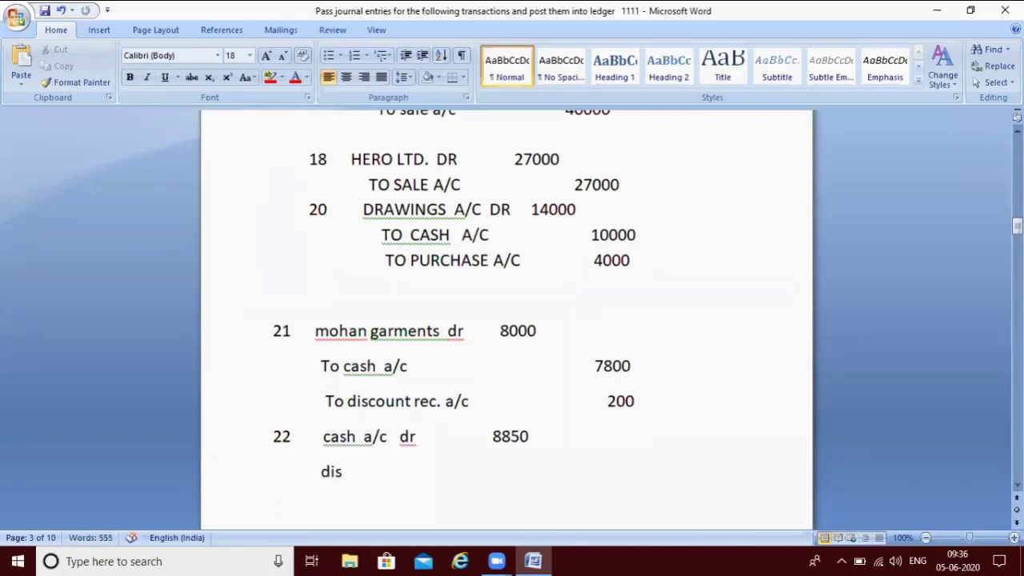
{"action": "type", "text": ". all"}
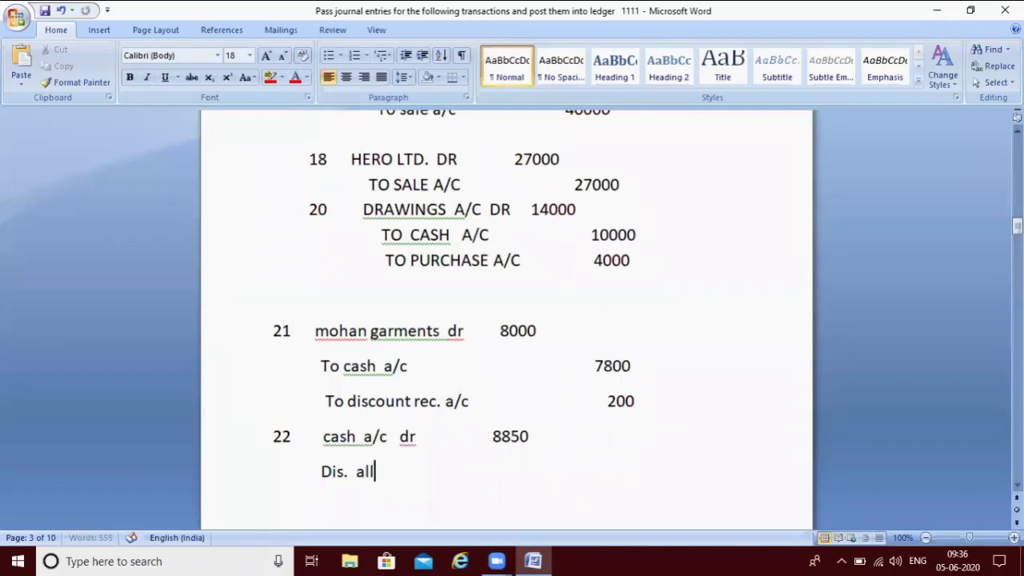
{"action": "type", "text": ".  dr"}
{"action": "key", "text": "Tab"}
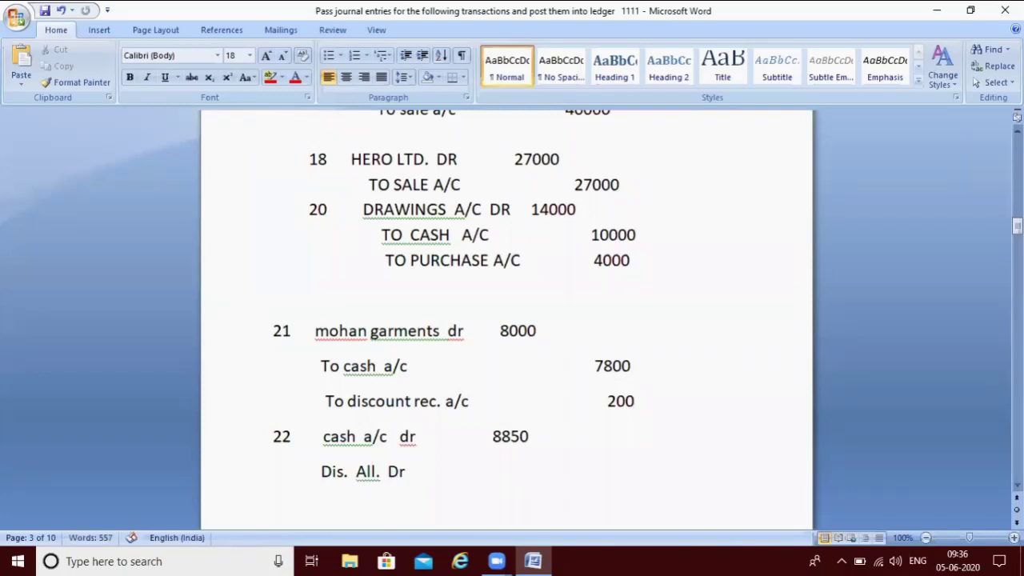
{"action": "type", "text": "15"}
{"action": "type", "text": "0"}
Step: Complete journal entry 22 with the indented credit line "To hero ltd." and the amount 9000
{"action": "type", "text": "To"}
{"action": "type", "text": "hero lt"}
{"action": "type", "text": "d"}
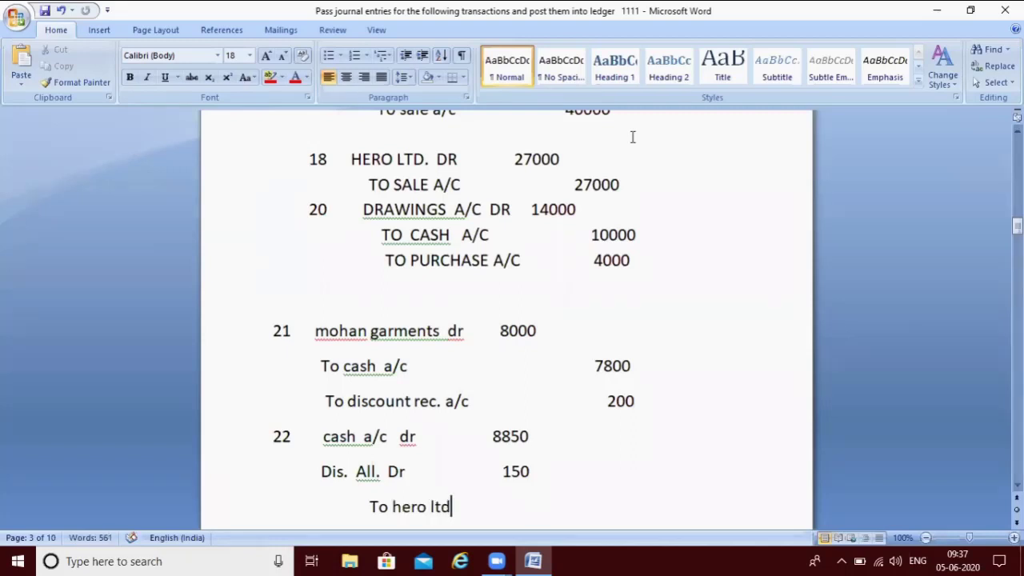
{"action": "type", "text": "."}
{"action": "key", "text": "Tab"}
{"action": "type", "text": "90"}
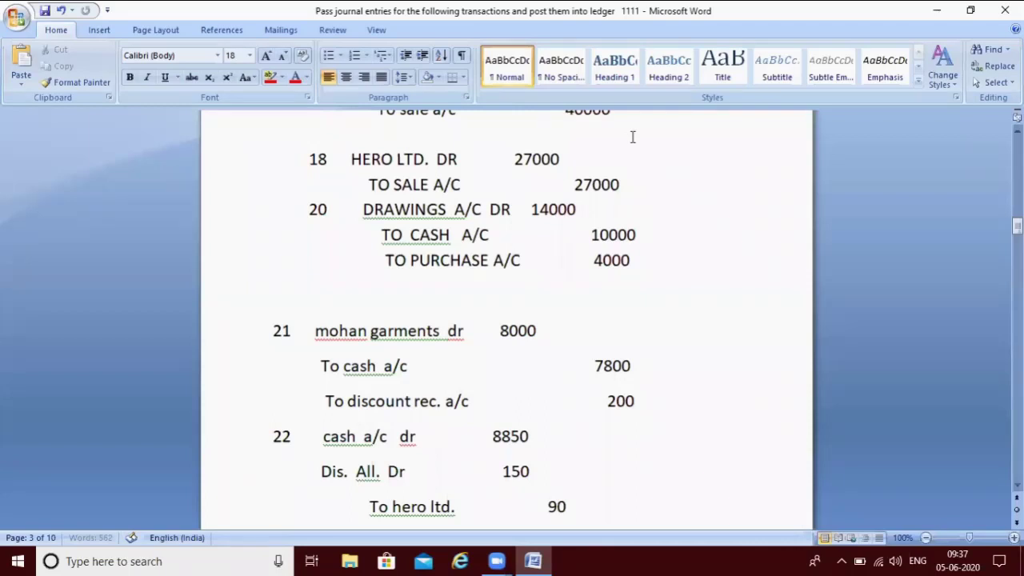
{"action": "type", "text": "00"}
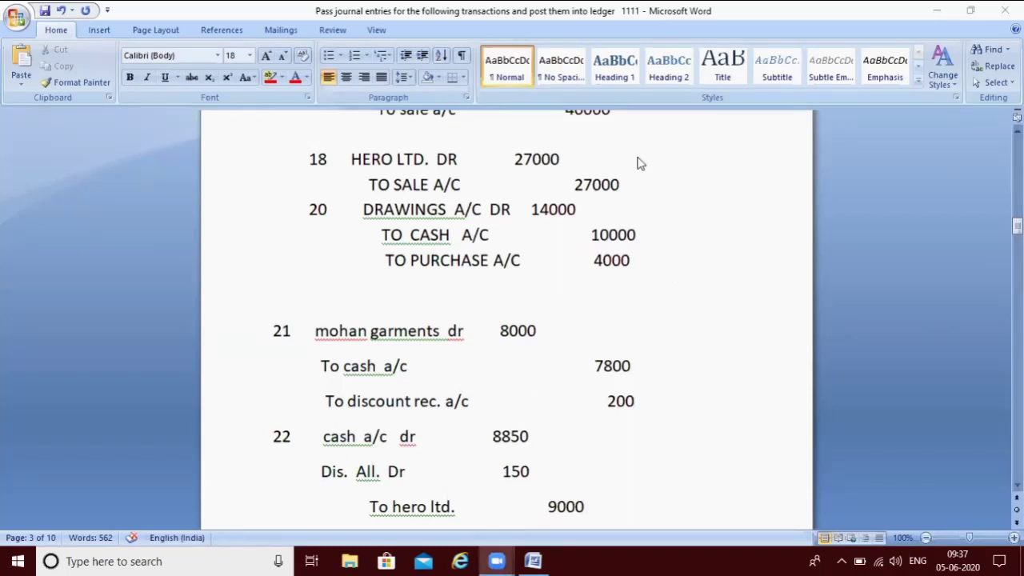
Step: In the HERO LTD ledger, fill the first credit row dated 22 with "by cash a/c" and 8850, replacing the placeholder dot
{"action": "left_click", "coordinate": [514, 464]}
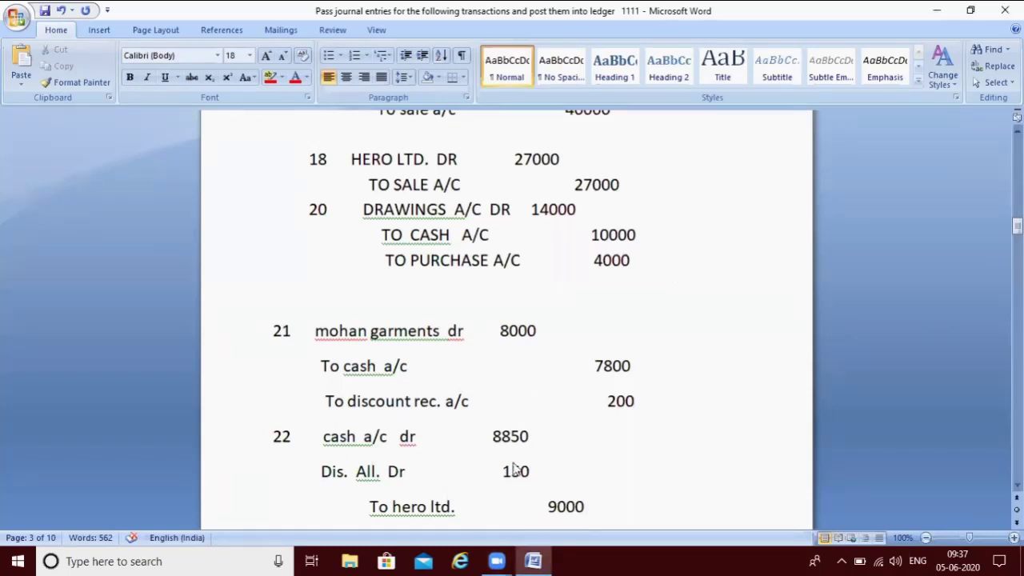
{"action": "scroll", "coordinate": [514, 464], "scroll_direction": "down", "scroll_amount": 5}
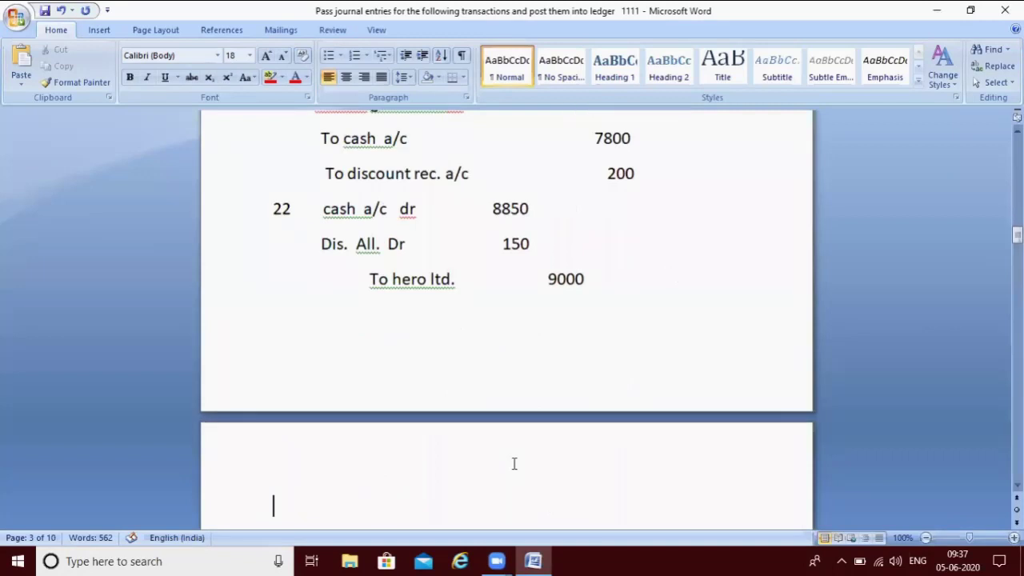
{"action": "key", "text": "ctrl+v"}
{"action": "key", "text": "ctrl+z"}
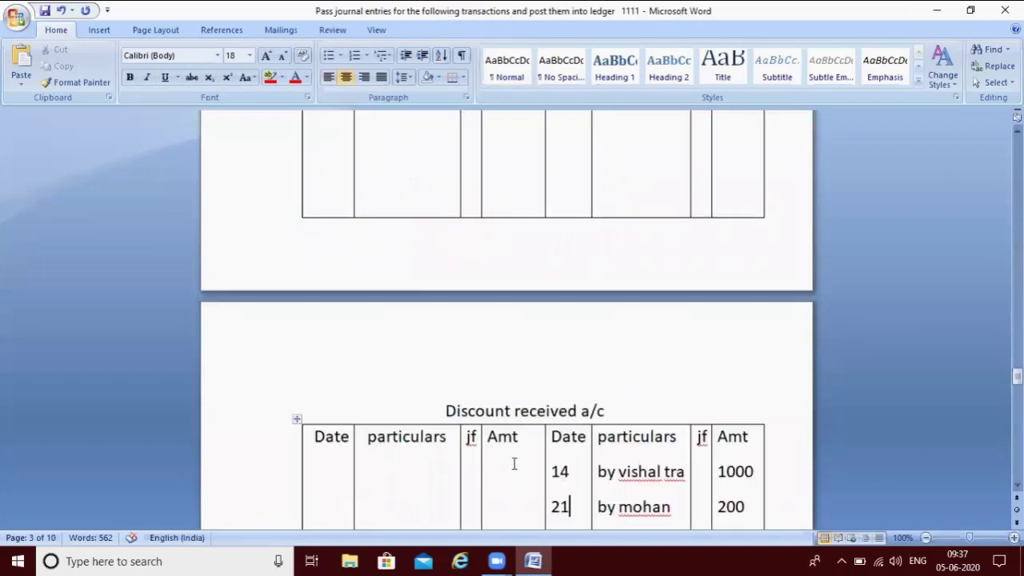
{"action": "key", "text": "ctrl+z"}
{"action": "key", "text": "ctrl+z"}
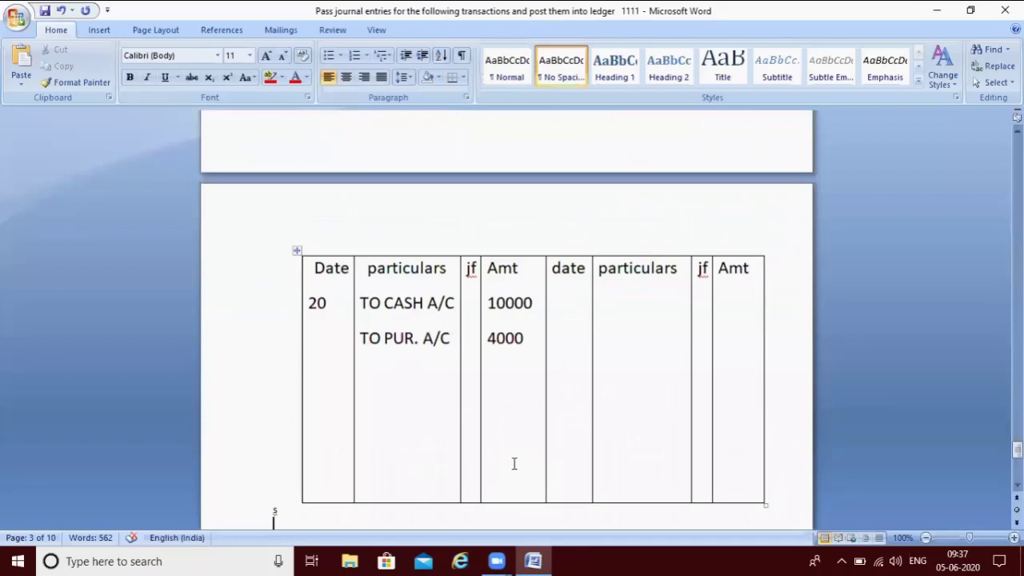
{"action": "key", "text": "ctrl+z"}
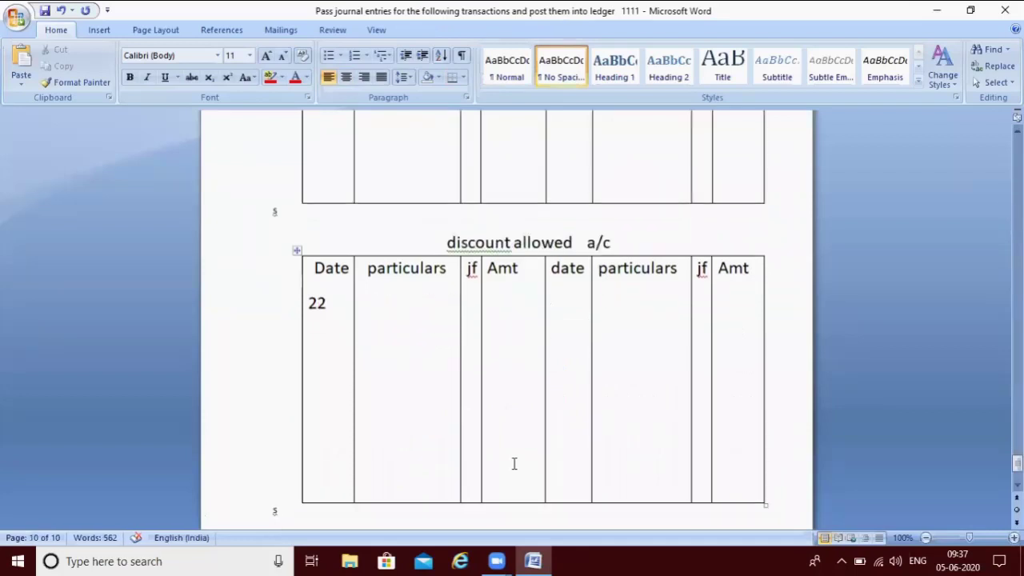
{"action": "key", "text": "ctrl+z"}
{"action": "key", "text": "ctrl+z"}
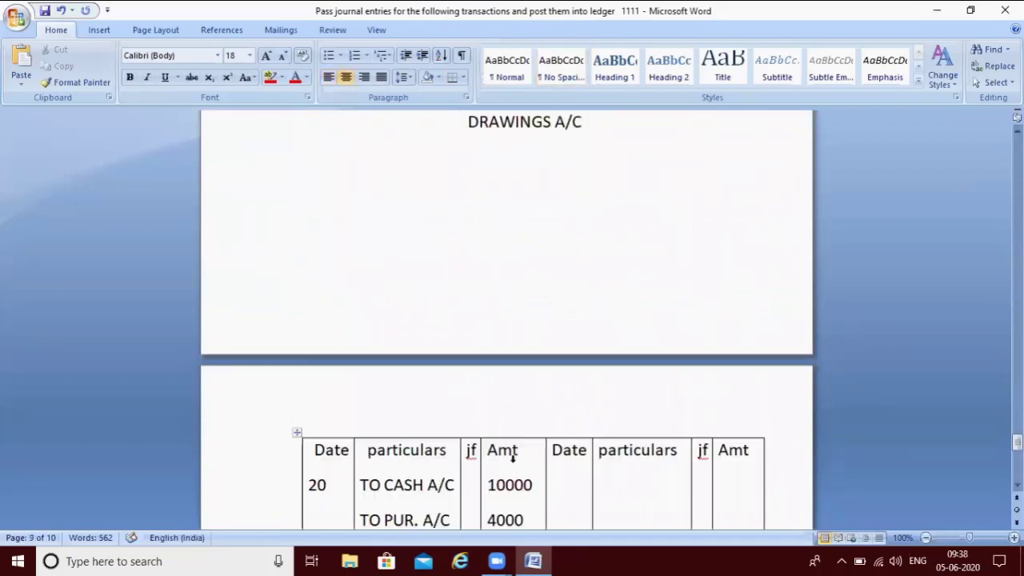
{"action": "key", "text": "ctrl+z"}
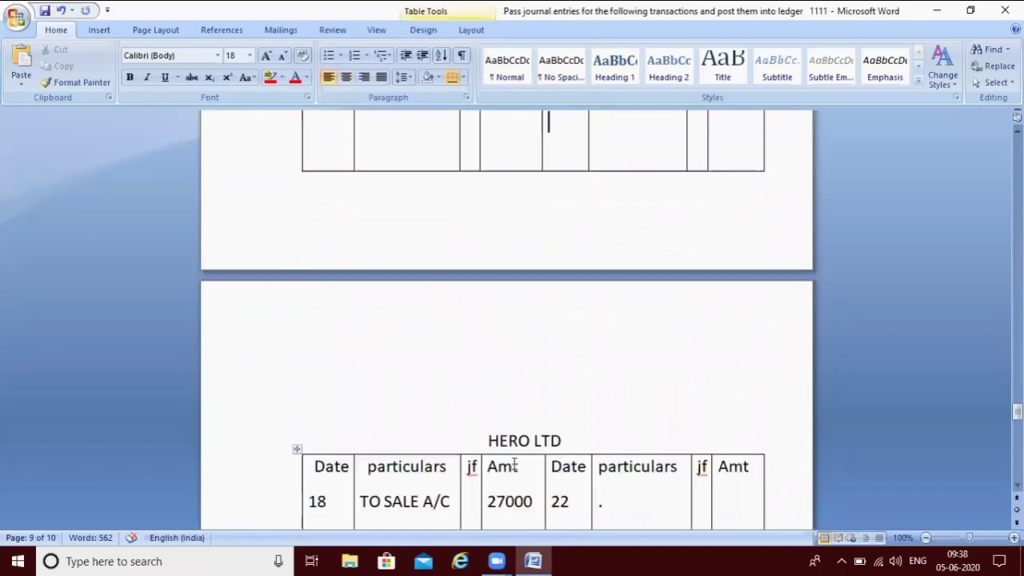
{"action": "key", "text": "ctrl+z"}
{"action": "key", "text": "ctrl+z"}
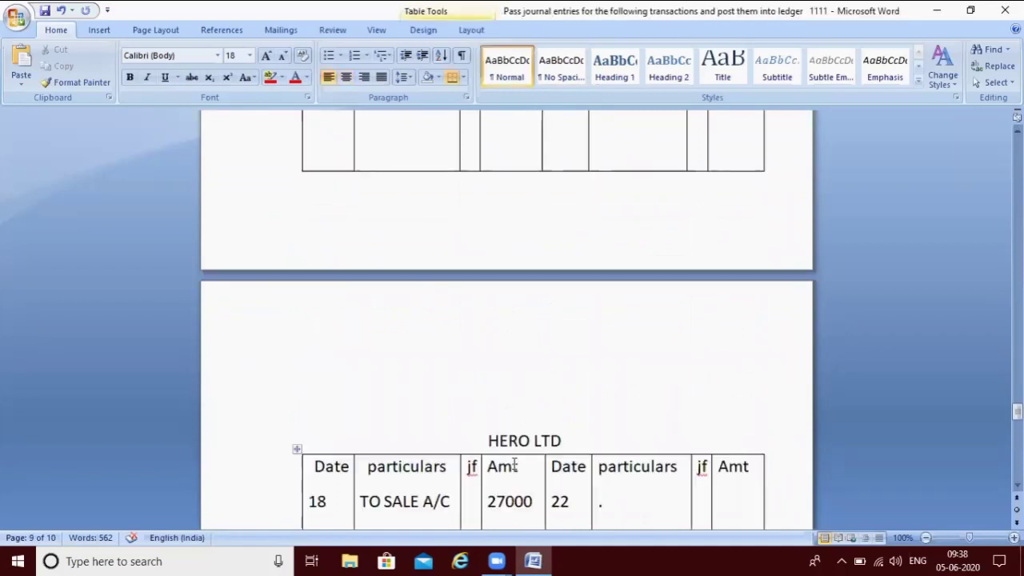
{"action": "key", "text": "ctrl+z"}
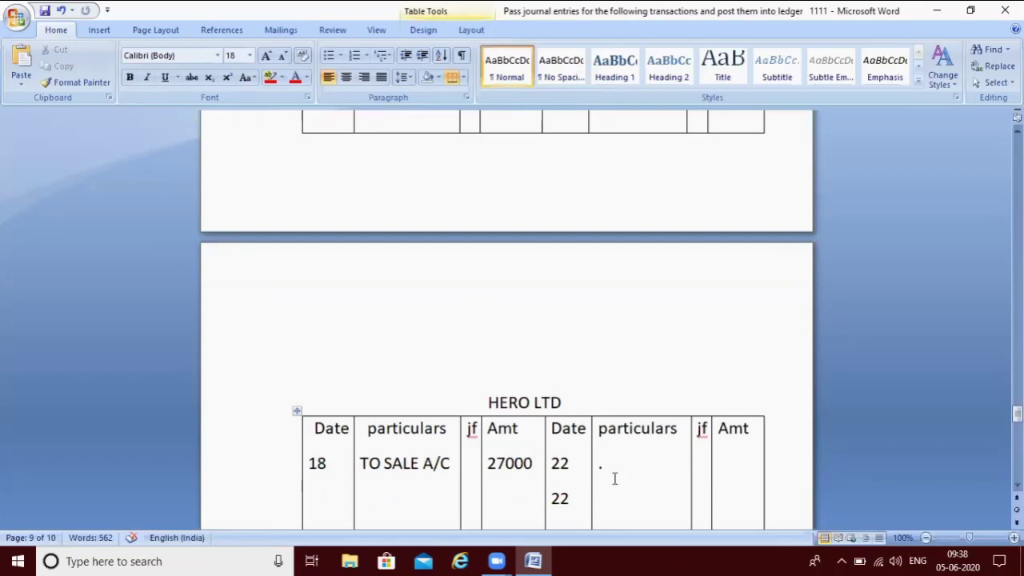
{"action": "key", "text": "ctrl+z"}
{"action": "type", "text": "by cas"}
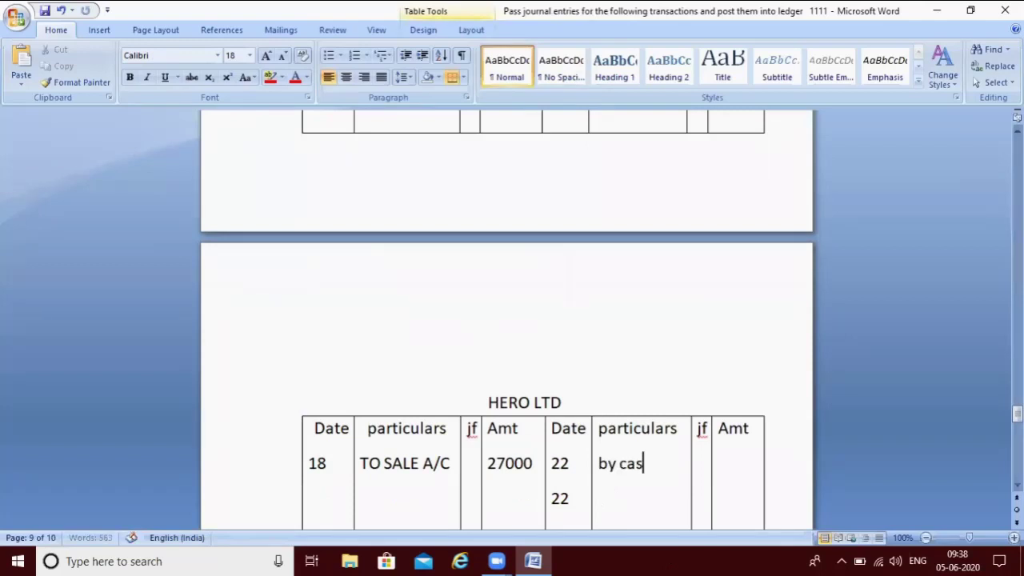
{"action": "type", "text": "h a/c"}
{"action": "left_click", "coordinate": [732, 461]}
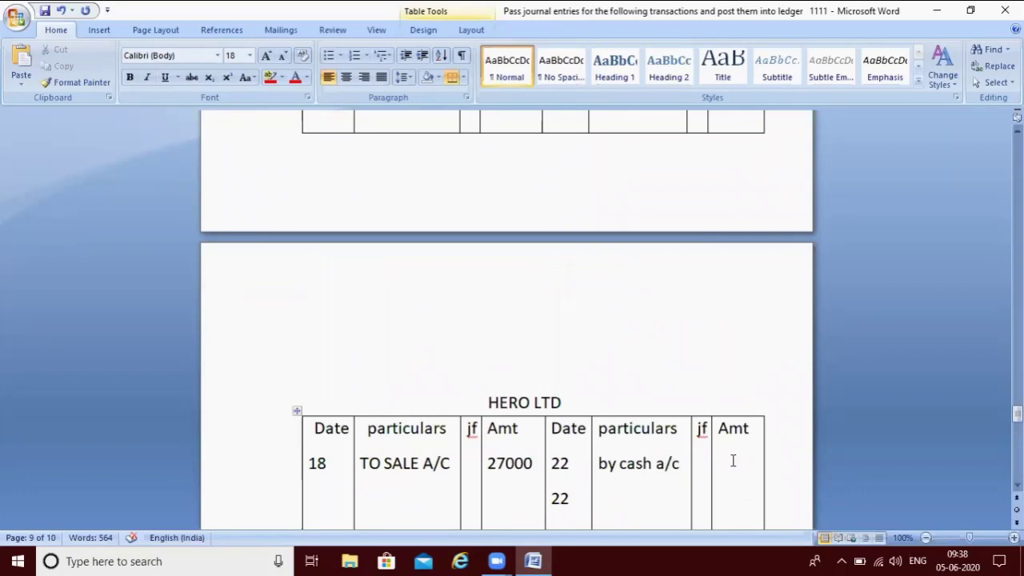
{"action": "type", "text": "8850"}
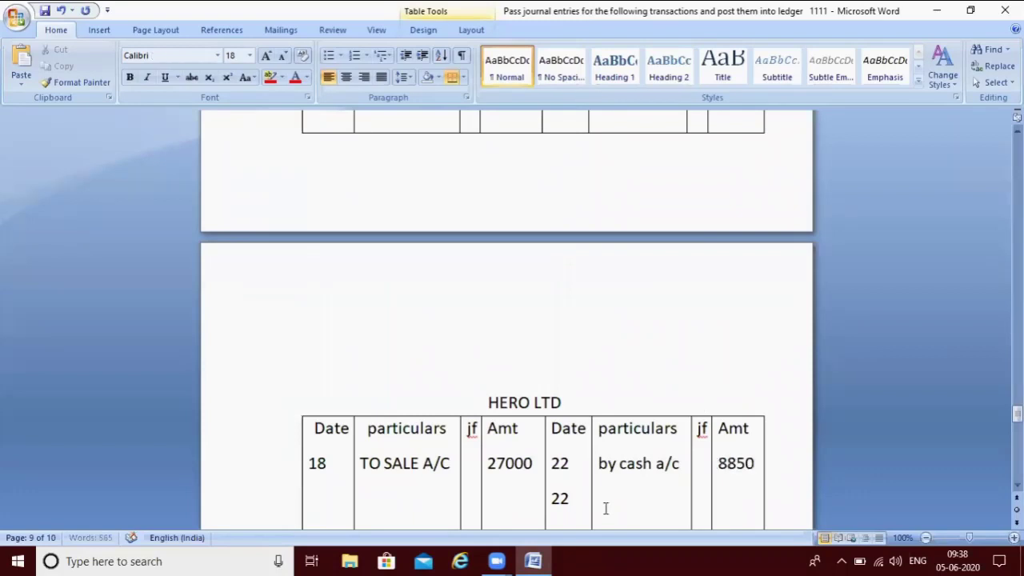
Step: Fill the second credit row dated 22 in the HERO LTD ledger with "by dis all. a/c" and 150
{"action": "left_click", "coordinate": [605, 503]}
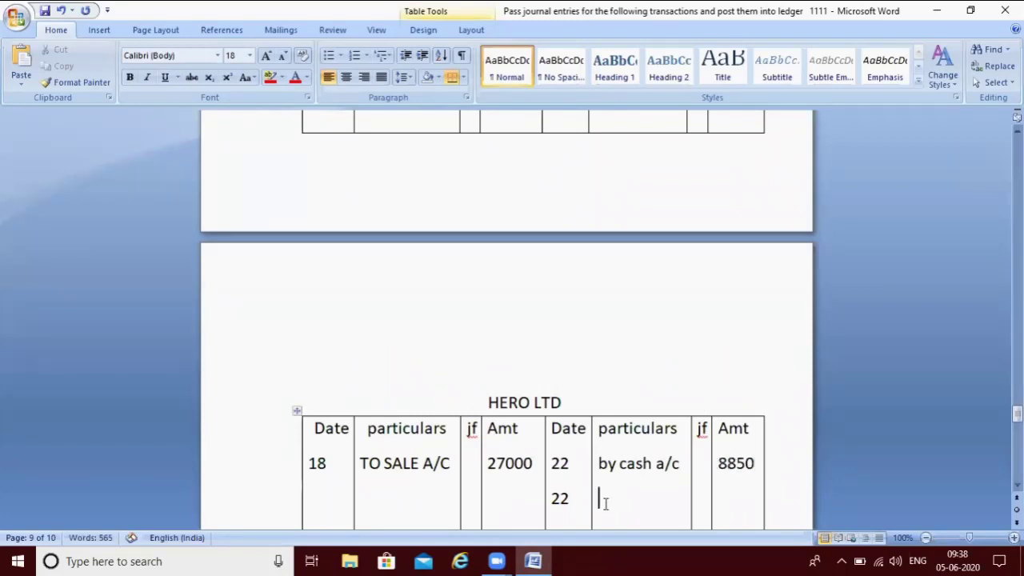
{"action": "type", "text": "by dis a"}
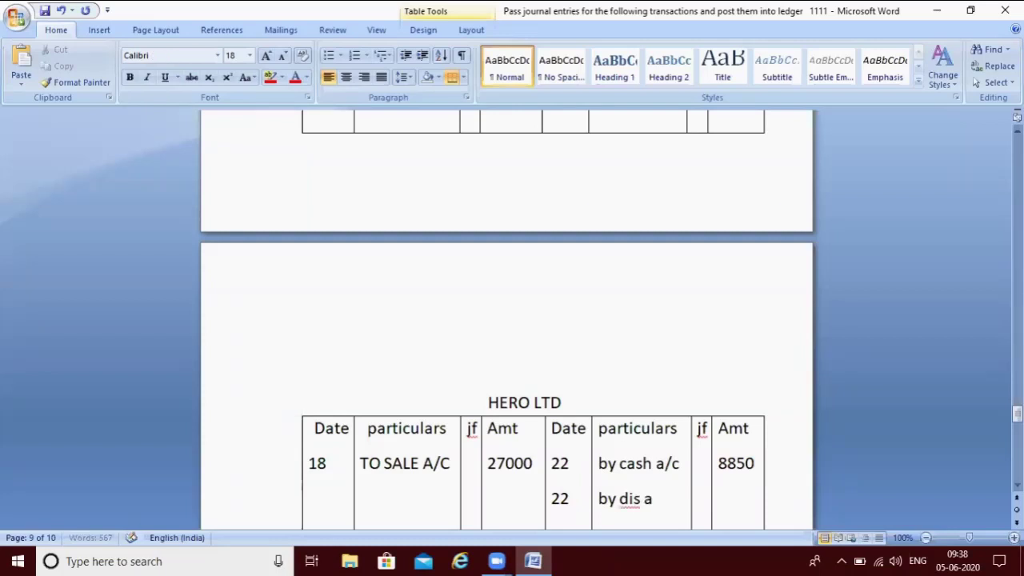
{"action": "type", "text": "ll"}
{"action": "type", "text": "."}
{"action": "type", "text": " a/"}
{"action": "type", "text": "c"}
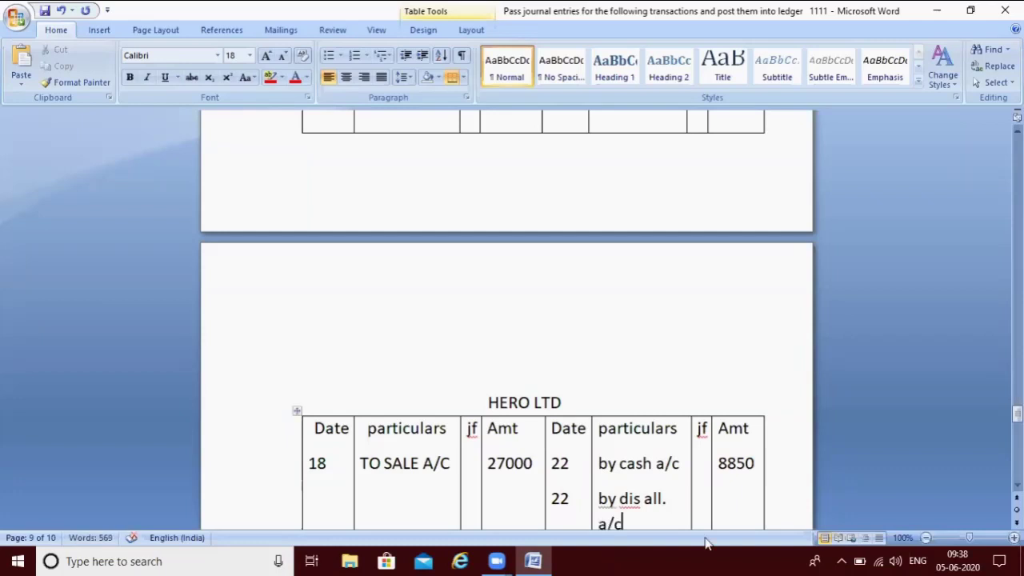
{"action": "left_click", "coordinate": [733, 503]}
{"action": "type", "text": "150"}
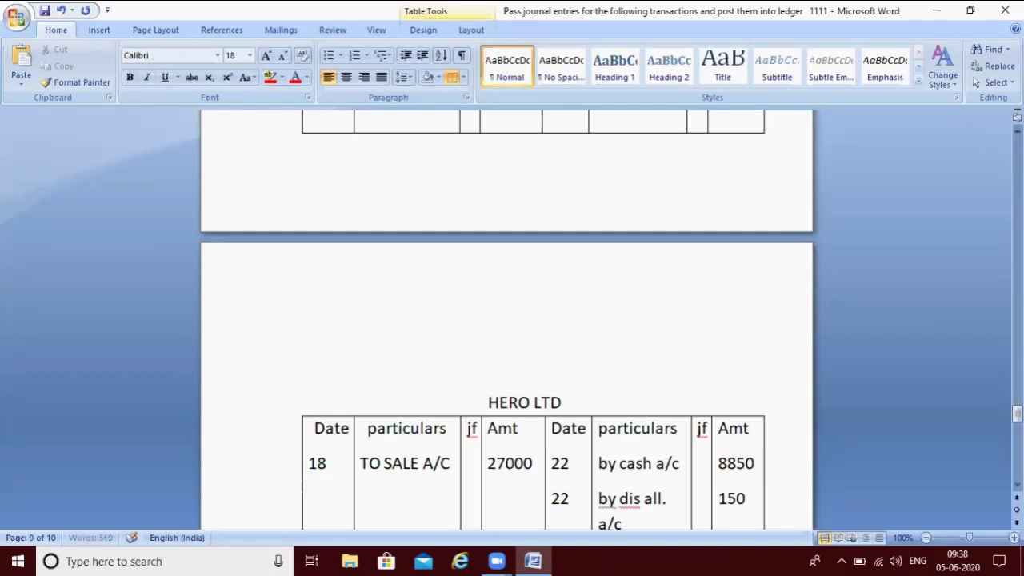
Step: Review the journal entries from transaction 10 through 22 to check which ledger accounts entry 22 affects
{"action": "key", "text": "Up"}
{"action": "key", "text": "Up"}
{"action": "key", "text": "Up"}
{"action": "key", "text": "Up"}
{"action": "key", "text": "Up"}
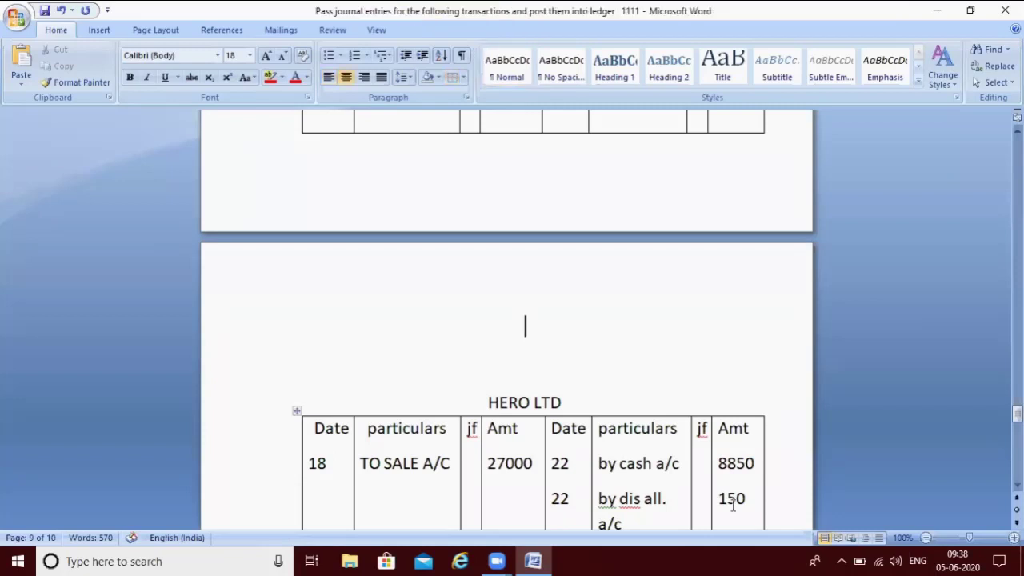
{"action": "key", "text": "Up"}
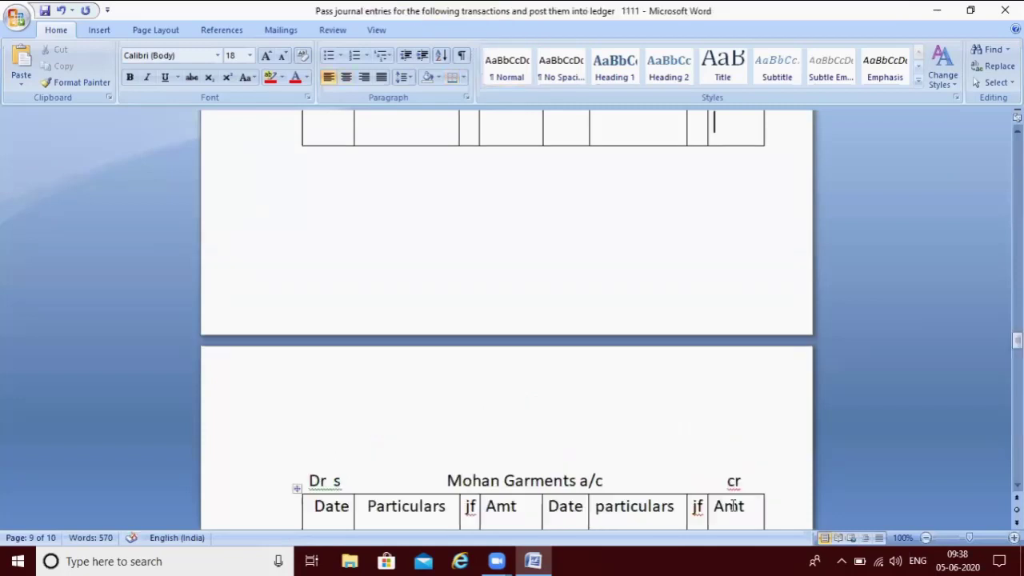
{"action": "key", "text": "Up"}
{"action": "key", "text": "Up"}
{"action": "key", "text": "Up"}
{"action": "key", "text": "Up"}
{"action": "key", "text": "Up"}
{"action": "key", "text": "Up"}
{"action": "key", "text": "Up"}
{"action": "key", "text": "Up"}
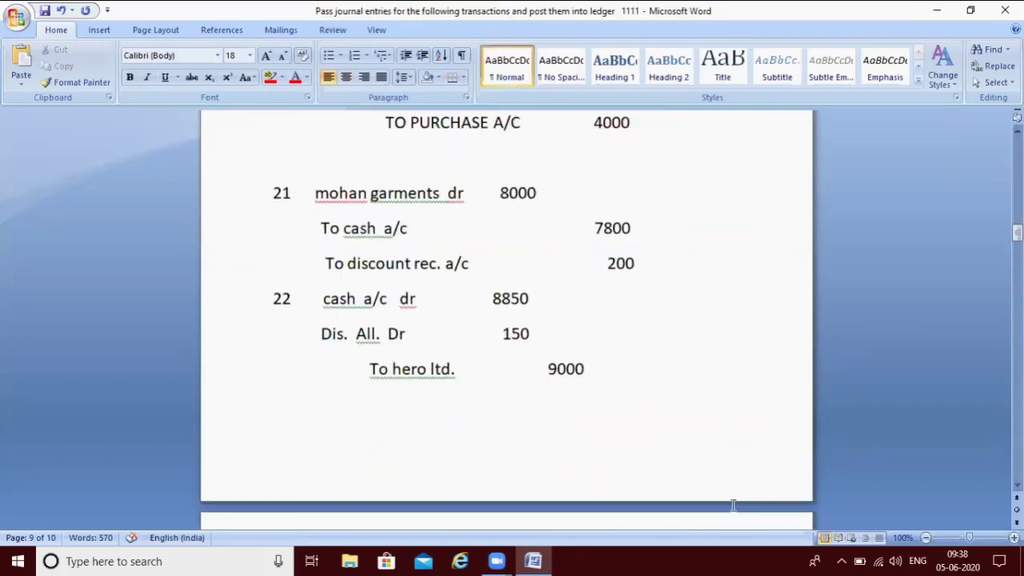
{"action": "key", "text": "Up"}
{"action": "key", "text": "Up"}
{"action": "key", "text": "Up"}
{"action": "key", "text": "Up"}
{"action": "key", "text": "Up"}
{"action": "key", "text": "Up"}
{"action": "key", "text": "Up"}
{"action": "key", "text": "Up"}
{"action": "key", "text": "Up"}
{"action": "key", "text": "Up"}
{"action": "key", "text": "Up"}
{"action": "key", "text": "Up"}
{"action": "key", "text": "Up"}
{"action": "key", "text": "Up"}
{"action": "key", "text": "Up"}
{"action": "key", "text": "Up"}
{"action": "key", "text": "Up"}
{"action": "key", "text": "Up"}
{"action": "key", "text": "Up"}
{"action": "key", "text": "Up"}
{"action": "key", "text": "Down"}
{"action": "key", "text": "Down"}
{"action": "key", "text": "Down"}
{"action": "key", "text": "Down"}
{"action": "key", "text": "Down"}
{"action": "key", "text": "Down"}
{"action": "key", "text": "Down"}
{"action": "key", "text": "Down"}
{"action": "key", "text": "Down"}
{"action": "key", "text": "Down"}
{"action": "key", "text": "Down"}
{"action": "key", "text": "Down"}
{"action": "key", "text": "Down"}
{"action": "key", "text": "Down"}
{"action": "key", "text": "Down"}
{"action": "key", "text": "Down"}
{"action": "key", "text": "Down"}
{"action": "key", "text": "Down"}
{"action": "key", "text": "Down"}
{"action": "key", "text": "Down"}
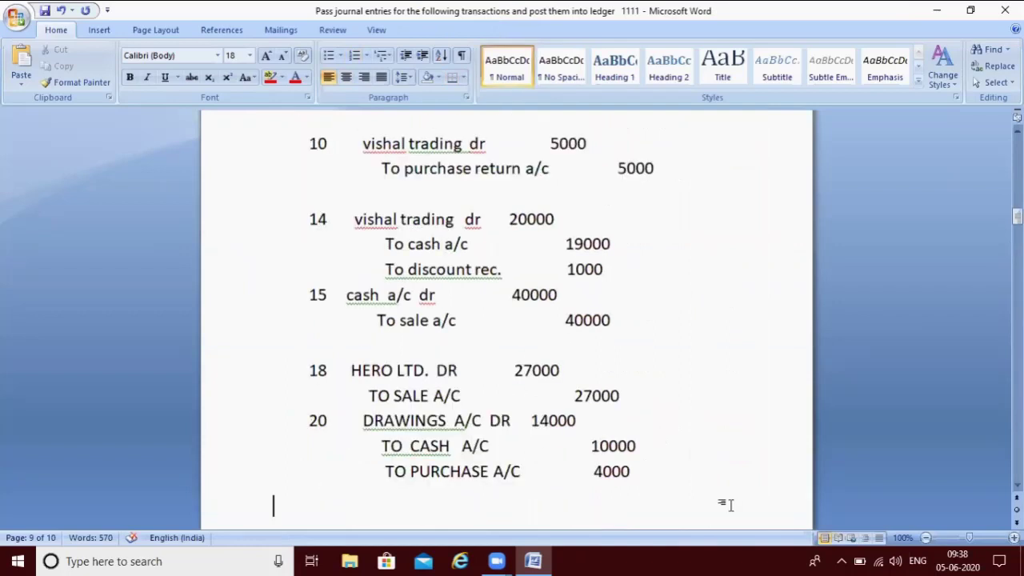
{"action": "key", "text": "Down"}
{"action": "key", "text": "Down"}
{"action": "key", "text": "Down"}
{"action": "key", "text": "Down"}
{"action": "key", "text": "Down"}
{"action": "key", "text": "Down"}
{"action": "key", "text": "End"}
{"action": "key", "text": "Down"}
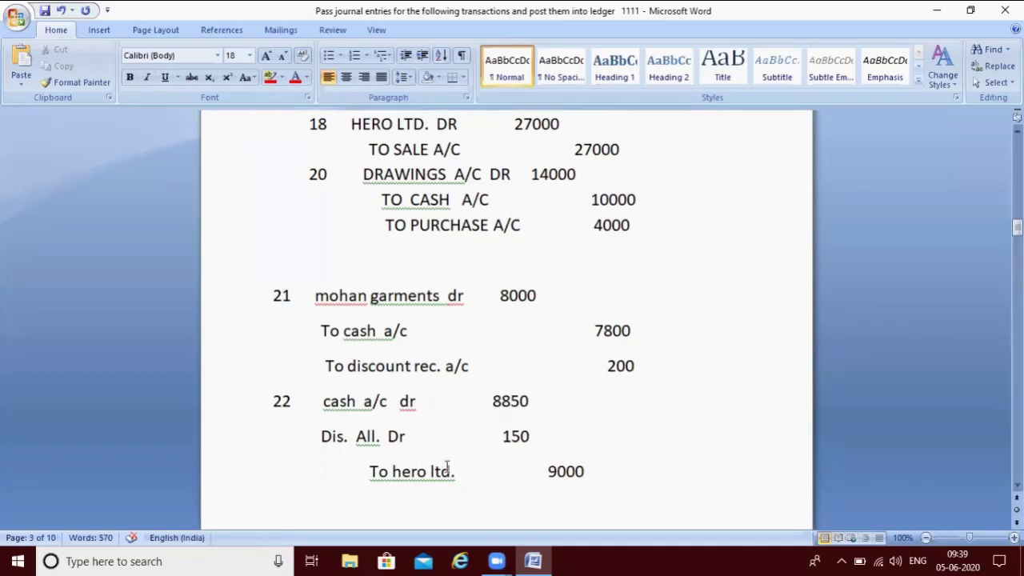
Step: In the CASH a/c ledger, add a debit row dated 22 with "To hero ltd." and 8850
{"action": "key", "text": "Return"}
{"action": "key", "text": "Down"}
{"action": "key", "text": "Down"}
{"action": "key", "text": "Down"}
{"action": "key", "text": "Down"}
{"action": "key", "text": "Down"}
{"action": "key", "text": "Down"}
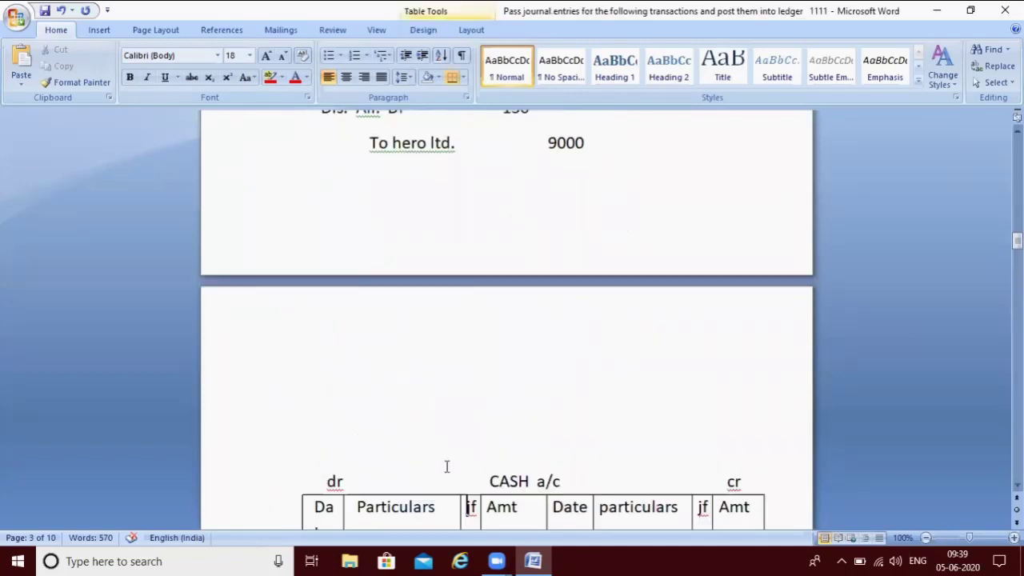
{"action": "key", "text": "Down"}
{"action": "key", "text": "Down"}
{"action": "key", "text": "Down"}
{"action": "key", "text": "Down"}
{"action": "key", "text": "Down"}
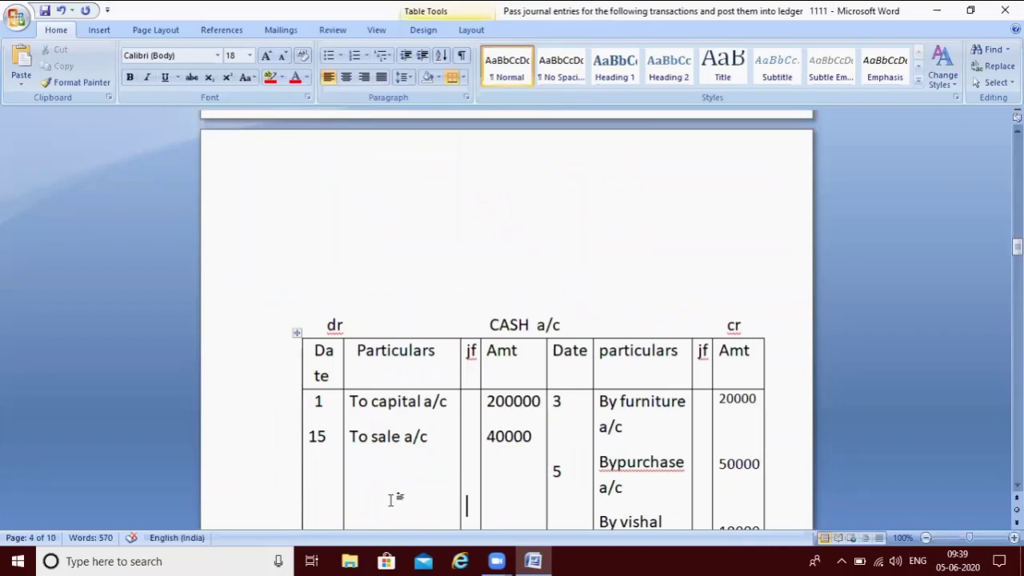
{"action": "key", "text": "Down"}
{"action": "type", "text": "22"}
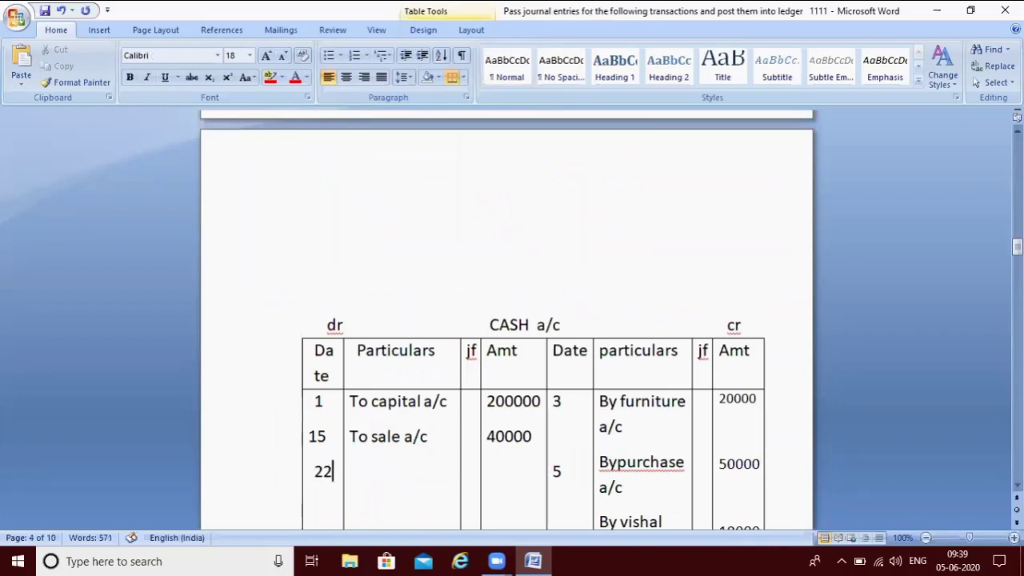
{"action": "left_click", "coordinate": [372, 473]}
{"action": "type", "text": "To hero "}
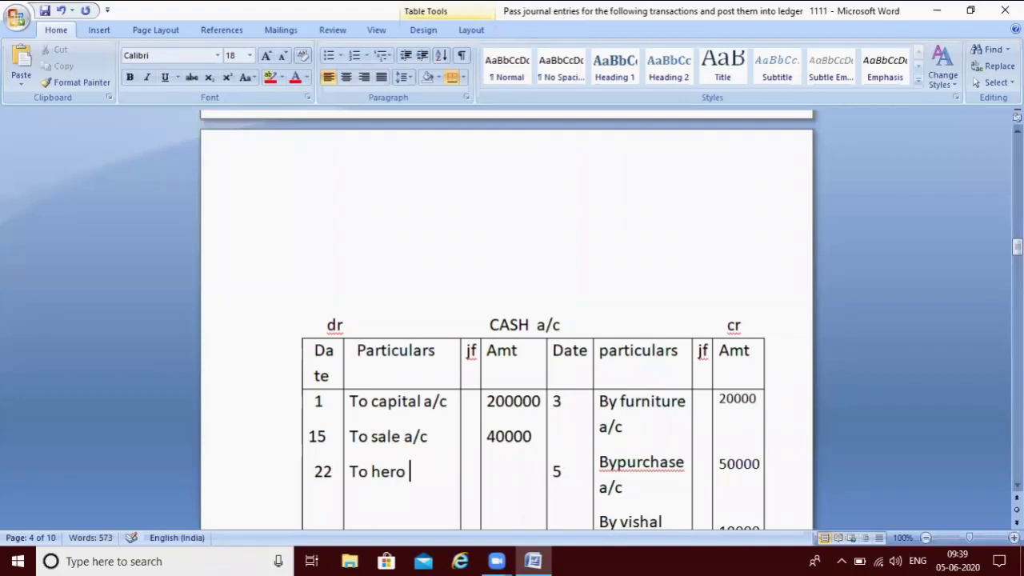
{"action": "type", "text": "ltd."}
{"action": "left_click", "coordinate": [508, 471]}
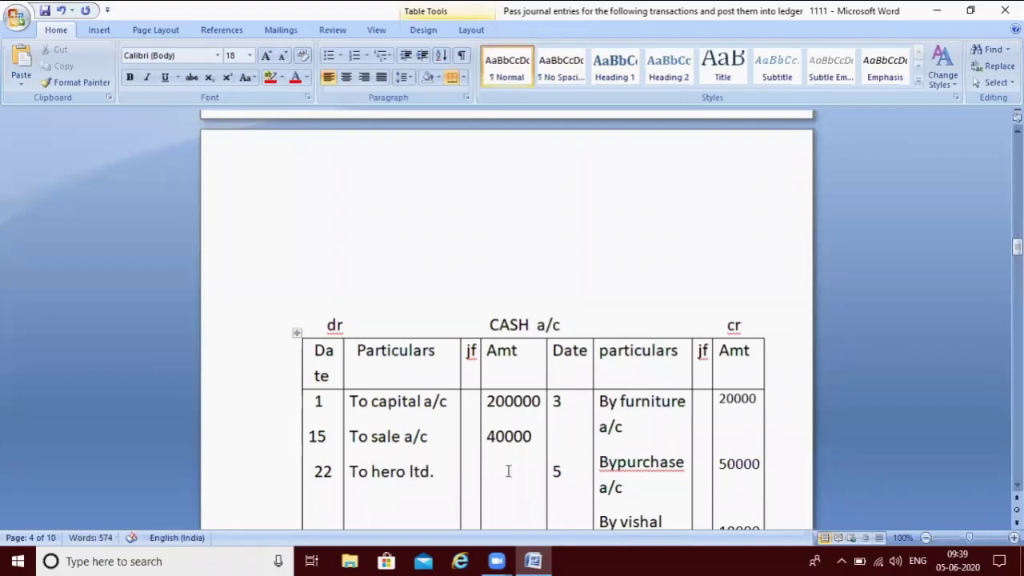
{"action": "type", "text": "885"}
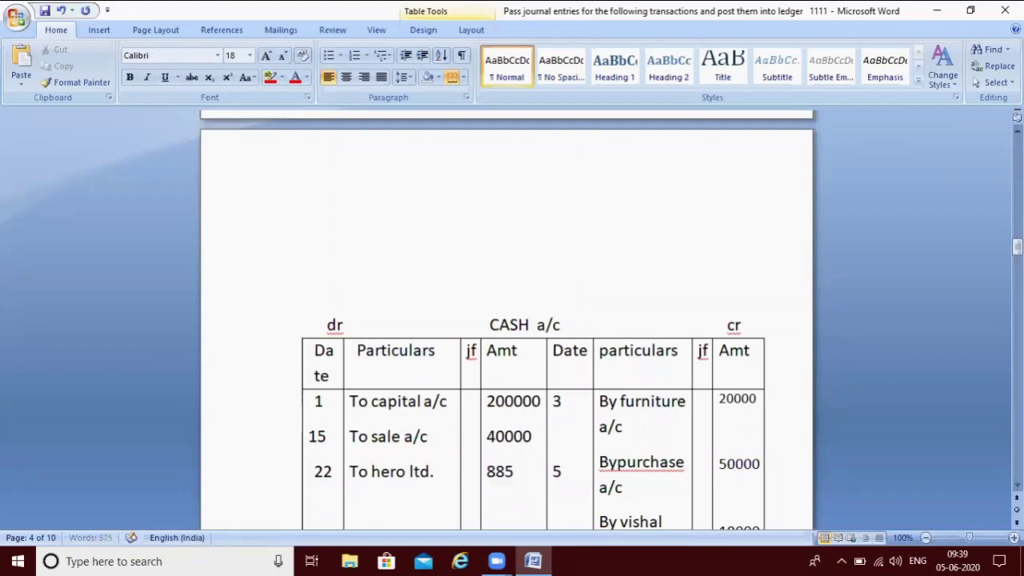
{"action": "type", "text": "0"}
{"action": "key", "text": "Return"}
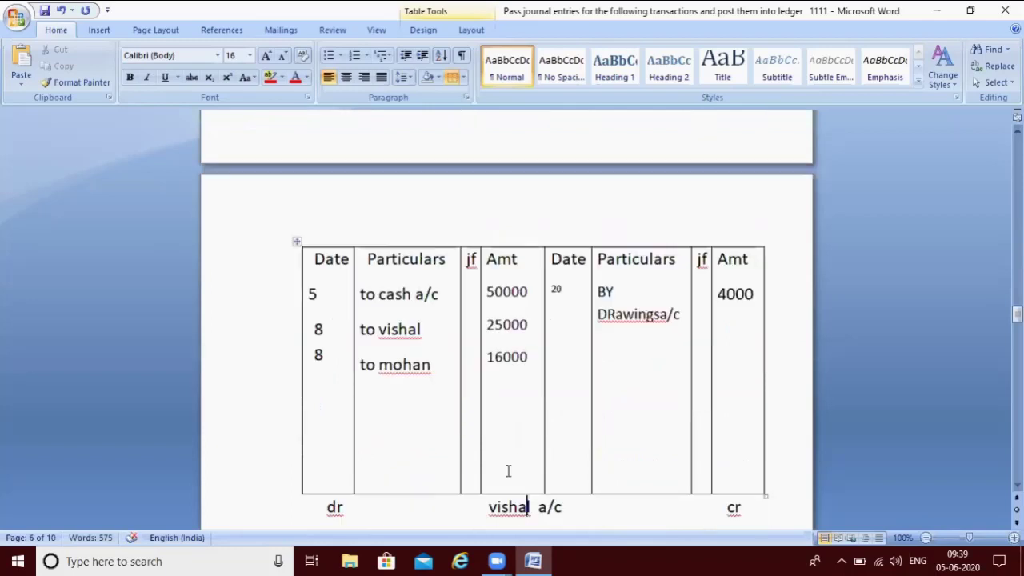
Step: In the discount allowed a/c ledger, complete the debit row dated 22 with "to hero ltd." and 150
{"action": "key", "text": "Down"}
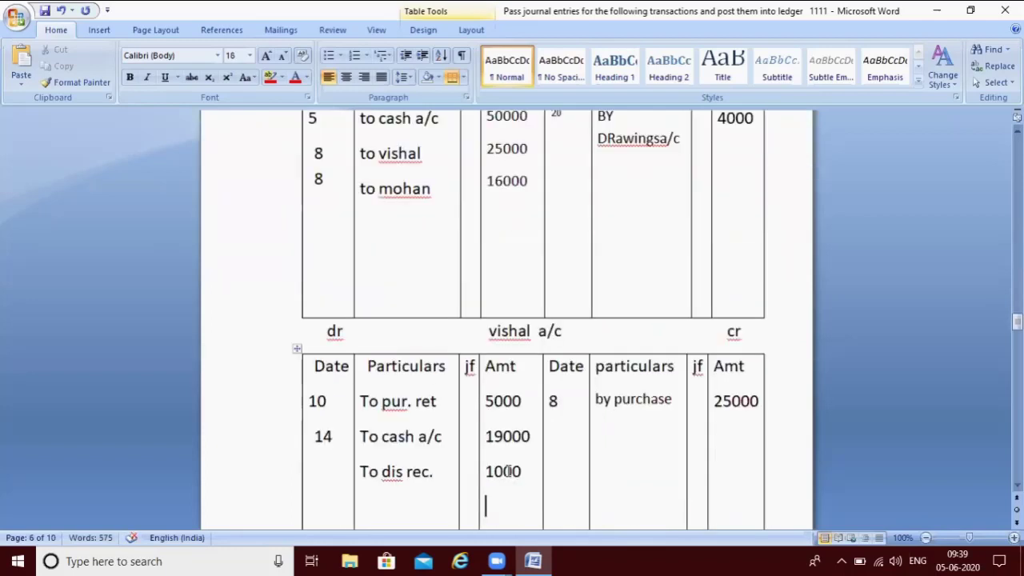
{"action": "key", "text": "Down"}
{"action": "key", "text": "Down"}
{"action": "key", "text": "Down"}
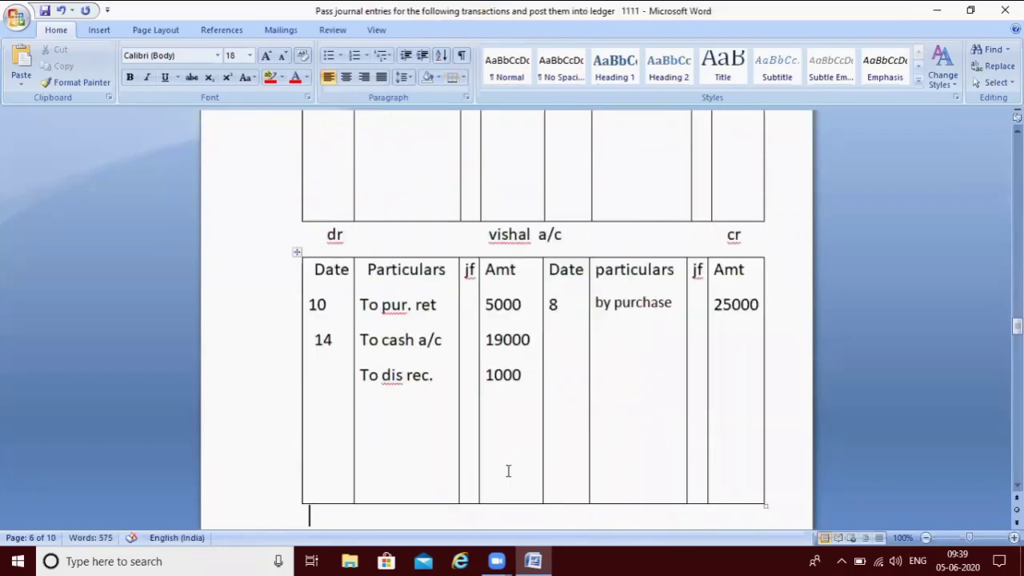
{"action": "key", "text": "Down"}
{"action": "key", "text": "Down"}
{"action": "key", "text": "Down"}
{"action": "key", "text": "Down"}
{"action": "key", "text": "Down"}
{"action": "key", "text": "Down"}
{"action": "key", "text": "Down"}
{"action": "key", "text": "Down"}
{"action": "key", "text": "Down"}
{"action": "key", "text": "Down"}
{"action": "key", "text": "Down"}
{"action": "key", "text": "Down"}
{"action": "key", "text": "Down"}
{"action": "key", "text": "Down"}
{"action": "key", "text": "Down"}
{"action": "key", "text": "Down"}
{"action": "key", "text": "Down"}
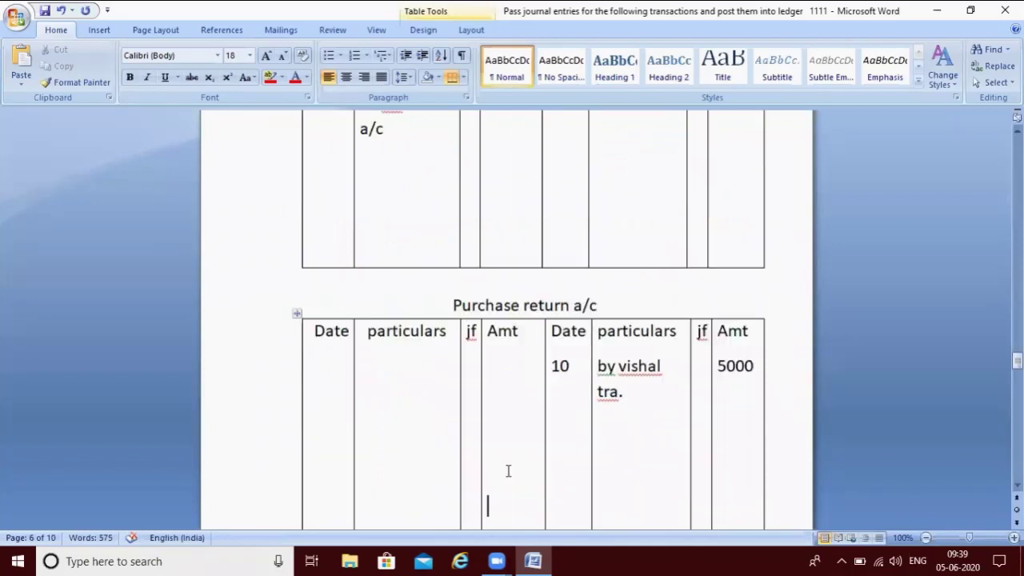
{"action": "key", "text": "Down"}
{"action": "key", "text": "Down"}
{"action": "key", "text": "Down"}
{"action": "key", "text": "Down"}
{"action": "key", "text": "Down"}
{"action": "key", "text": "Down"}
{"action": "key", "text": "Down"}
{"action": "key", "text": "Down"}
{"action": "key", "text": "Down"}
{"action": "key", "text": "Down"}
{"action": "key", "text": "Down"}
{"action": "key", "text": "Down"}
{"action": "key", "text": "Down"}
{"action": "key", "text": "Down"}
{"action": "key", "text": "Down"}
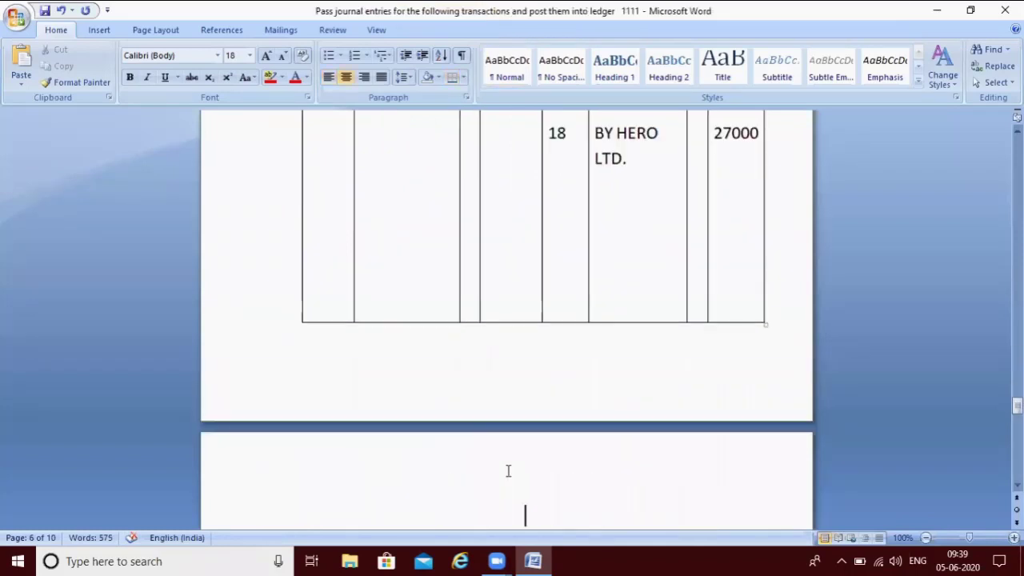
{"action": "key", "text": "Down"}
{"action": "key", "text": "Down"}
{"action": "key", "text": "Down"}
{"action": "key", "text": "Down"}
{"action": "key", "text": "Down"}
{"action": "key", "text": "Down"}
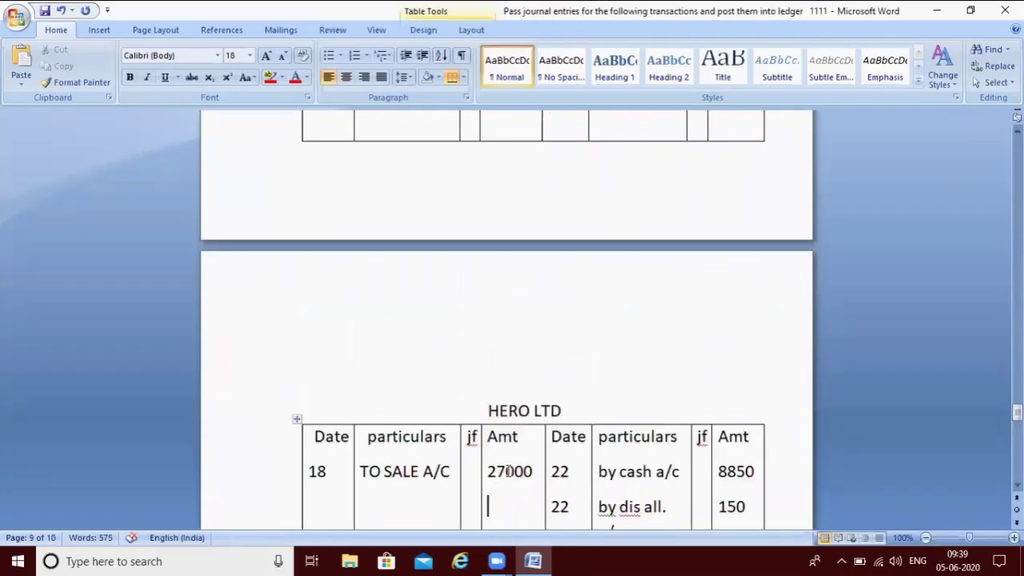
{"action": "key", "text": "Down"}
{"action": "key", "text": "Down"}
{"action": "key", "text": "Down"}
{"action": "key", "text": "Down"}
{"action": "key", "text": "Down"}
{"action": "key", "text": "Down"}
{"action": "key", "text": "Down"}
{"action": "key", "text": "Down"}
{"action": "key", "text": "Down"}
{"action": "key", "text": "Down"}
{"action": "key", "text": "Down"}
{"action": "key", "text": "Down"}
{"action": "key", "text": "Down"}
{"action": "key", "text": "Down"}
{"action": "key", "text": "Down"}
{"action": "key", "text": "Down"}
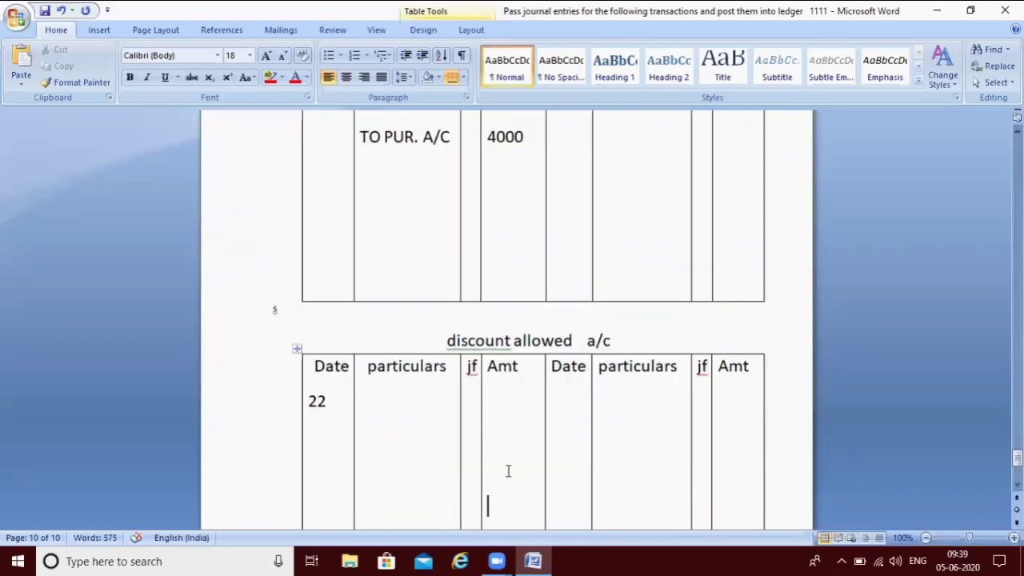
{"action": "key", "text": "Down"}
{"action": "key", "text": "Down"}
{"action": "key", "text": "Down"}
{"action": "key", "text": "Down"}
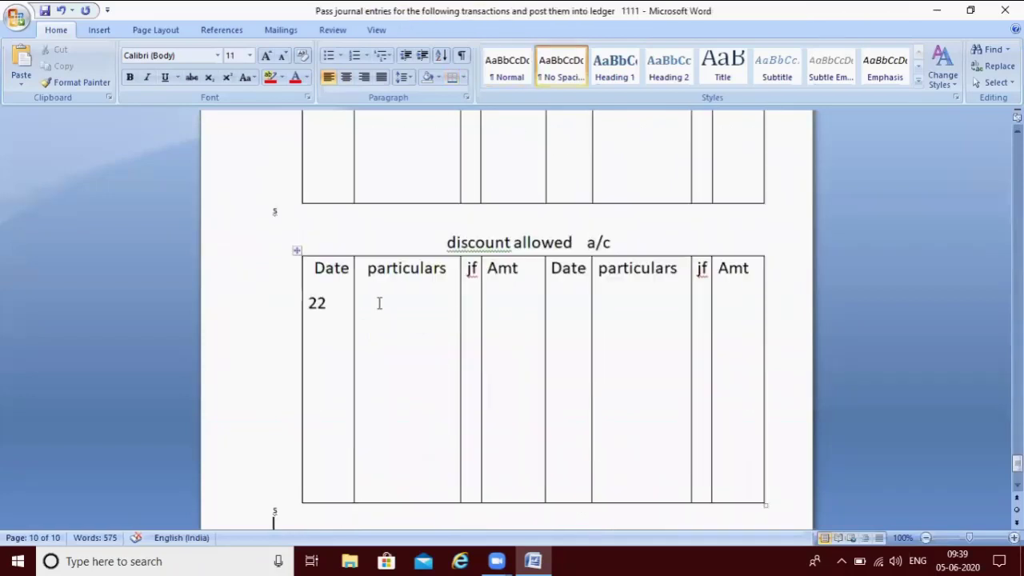
{"action": "left_click", "coordinate": [379, 303]}
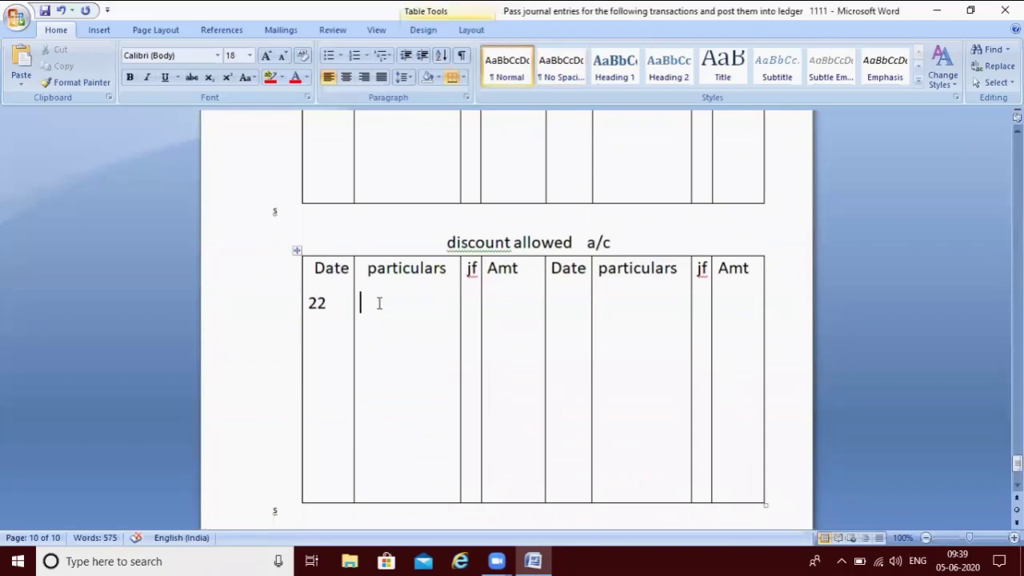
{"action": "type", "text": "to hero"}
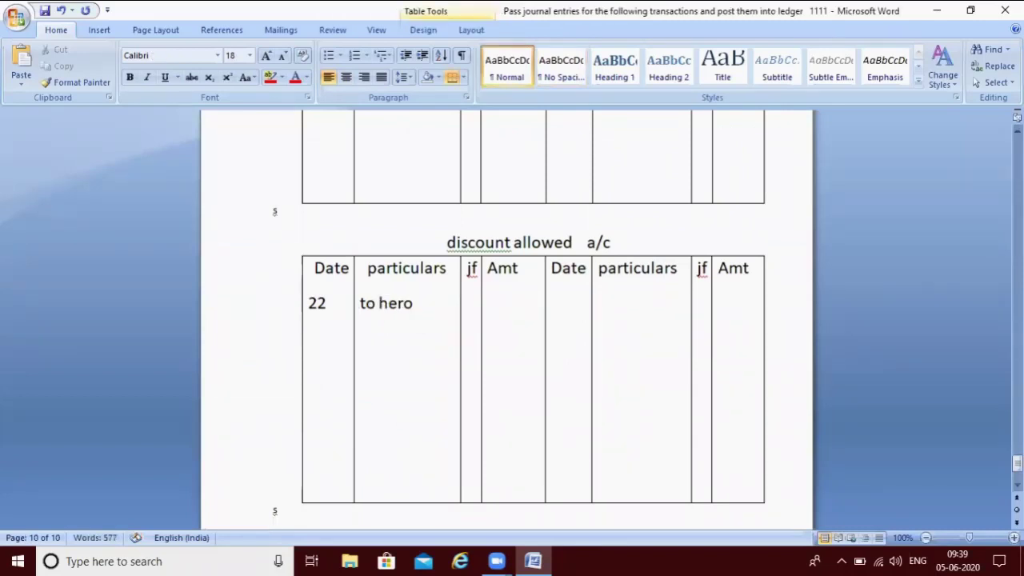
{"action": "type", "text": " ltd."}
{"action": "left_click", "coordinate": [508, 306]}
{"action": "type", "text": "1"}
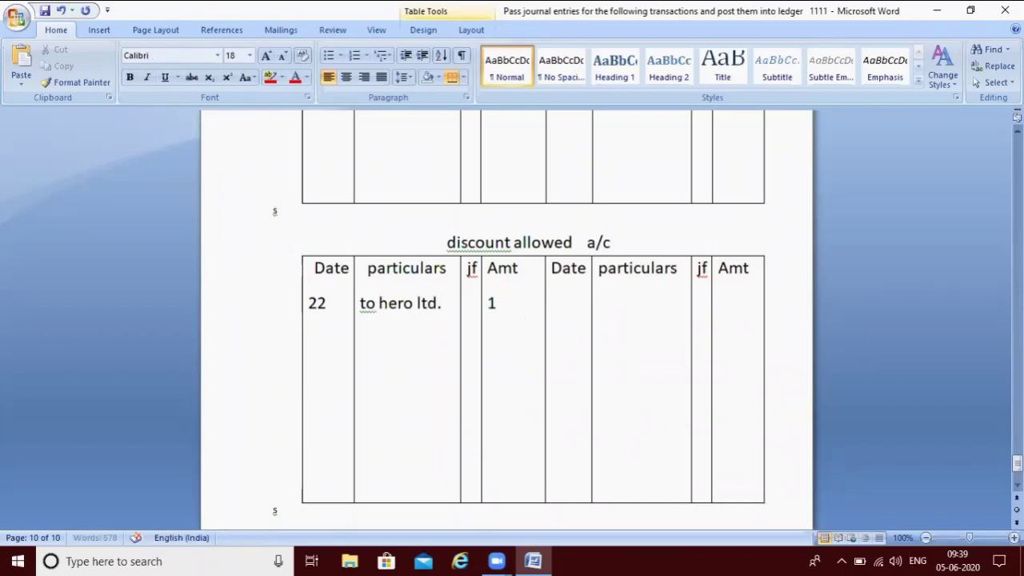
{"action": "type", "text": "50"}
Step: Return to the transaction list and read the transactions dated 22 to 30 to find the next one to record
{"action": "key", "text": "Up"}
{"action": "key", "text": "Up"}
{"action": "key", "text": "Up"}
{"action": "key", "text": "Up"}
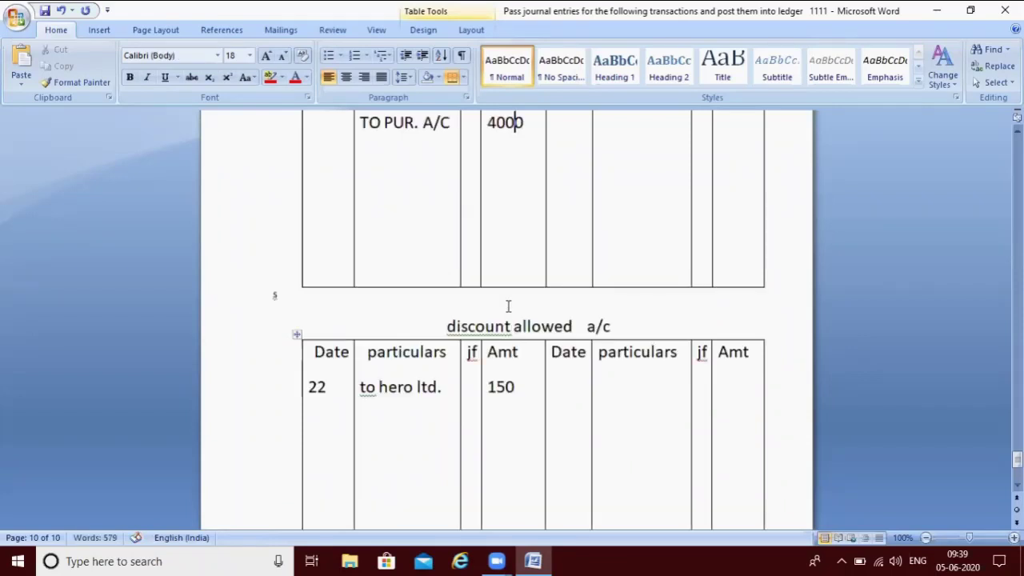
{"action": "scroll", "coordinate": [508, 306], "scroll_direction": "up", "scroll_amount": 10}
{"action": "key", "text": "Page_Up"}
{"action": "key", "text": "Page_Up"}
{"action": "key", "text": "Page_Up"}
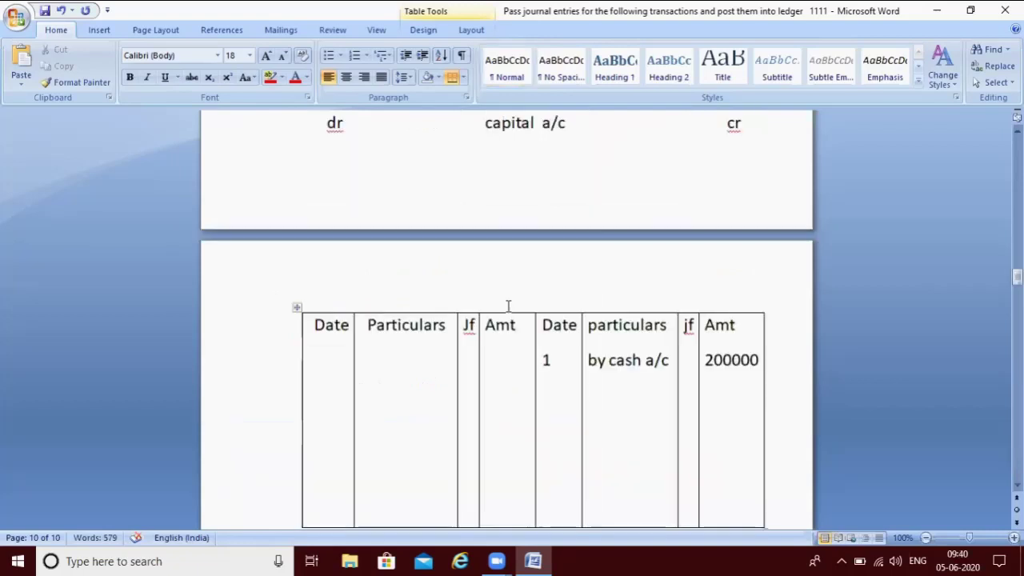
{"action": "key", "text": "Page_Up"}
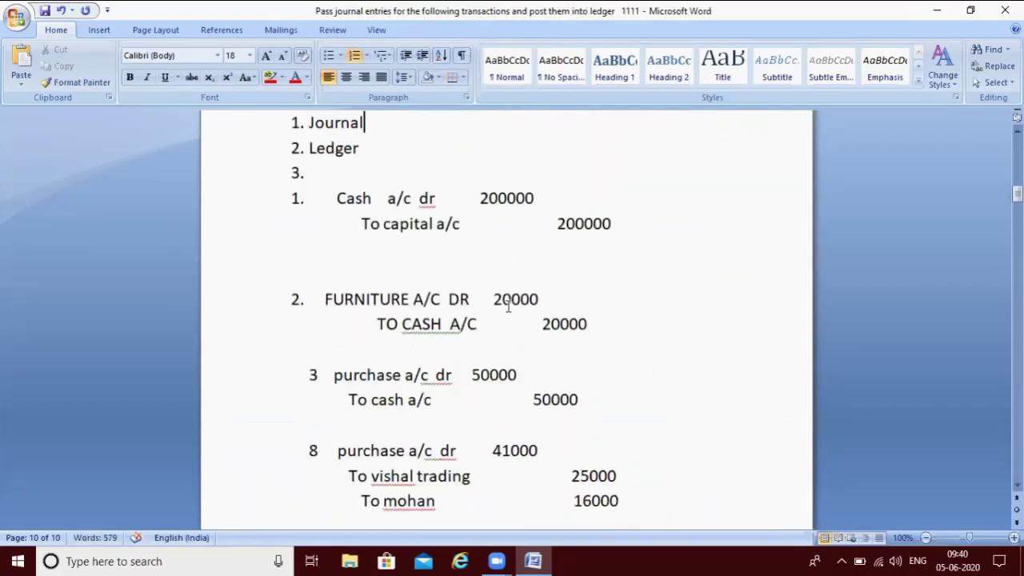
{"action": "key", "text": "Page_Up"}
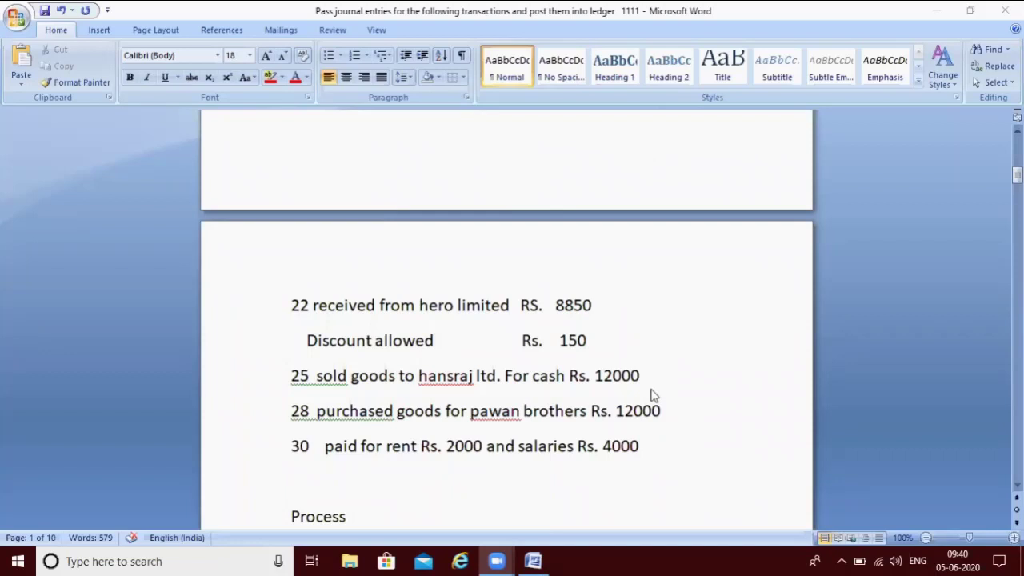
{"action": "left_click", "coordinate": [669, 415]}
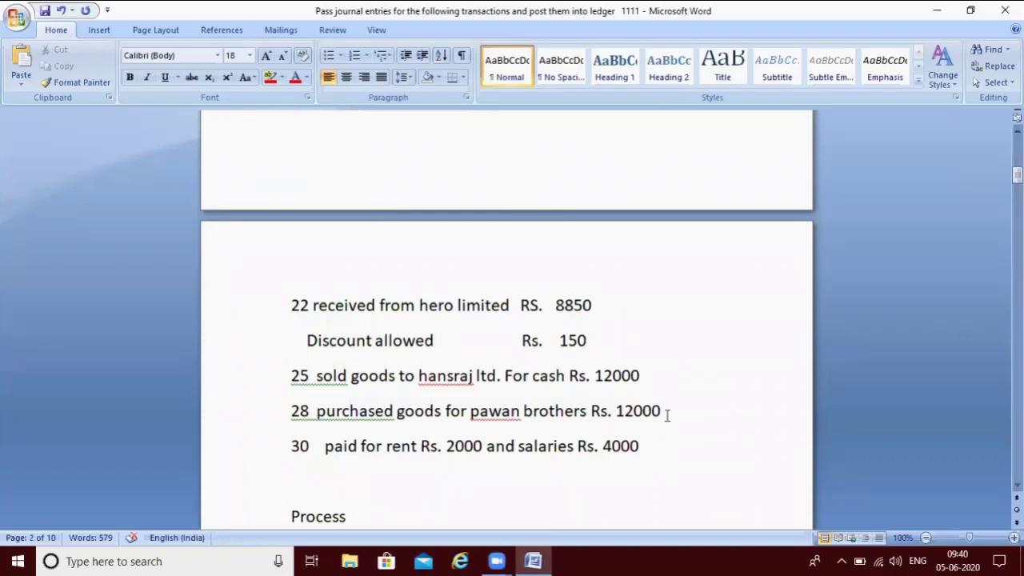
Step: Below journal entry 22, start entry 25 with the debit line "cash a/c dr" and the amount 12000
{"action": "key", "text": "ctrl+End"}
{"action": "key", "text": "Page_Down"}
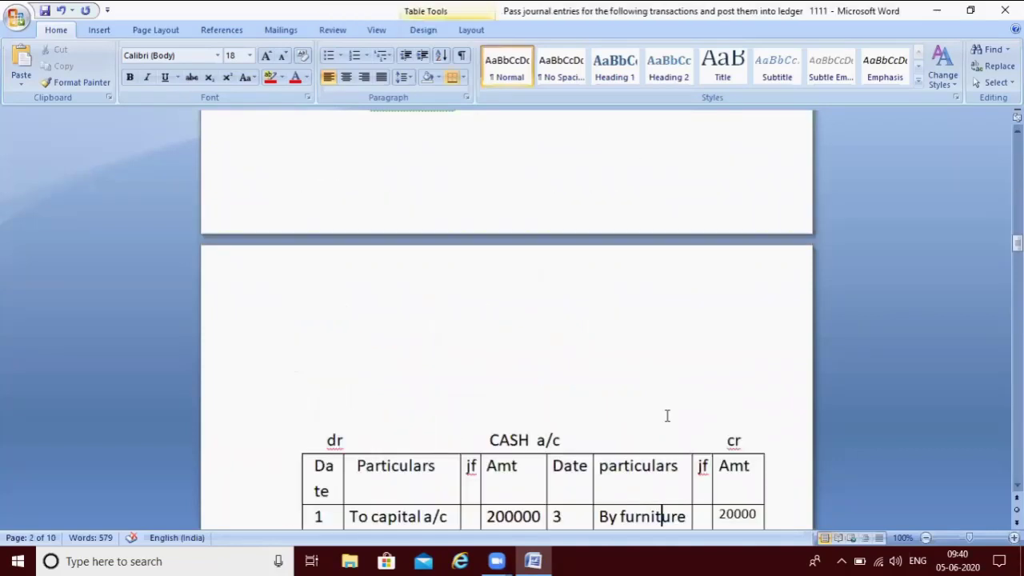
{"action": "key", "text": "Page_Up"}
{"action": "key", "text": "Down"}
{"action": "key", "text": "Down"}
{"action": "key", "text": "Down"}
{"action": "key", "text": "Down"}
{"action": "key", "text": "End"}
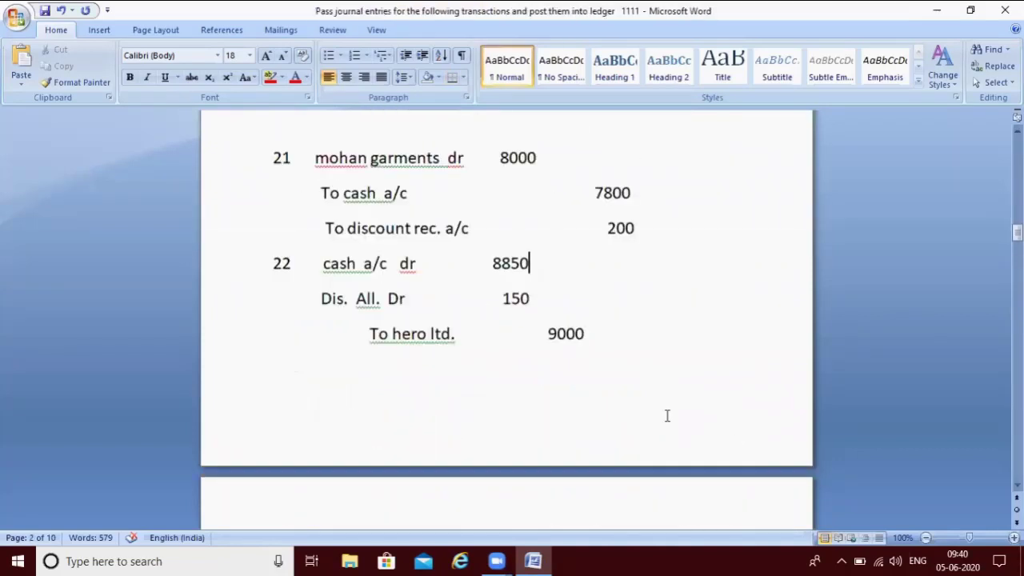
{"action": "key", "text": "Page_Down"}
{"action": "type", "text": "25    cash   a/"}
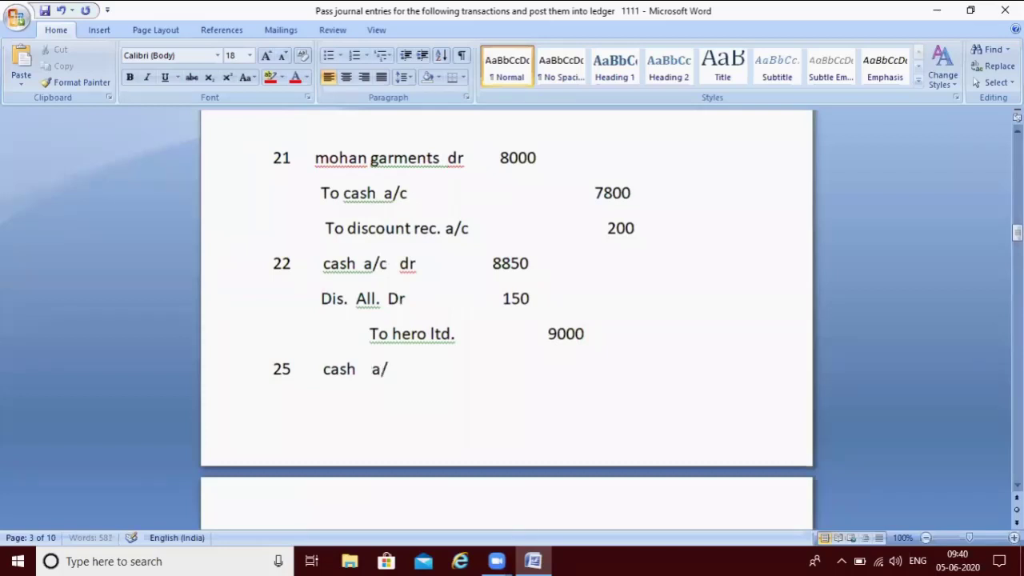
{"action": "type", "text": "c  dr              12000"}
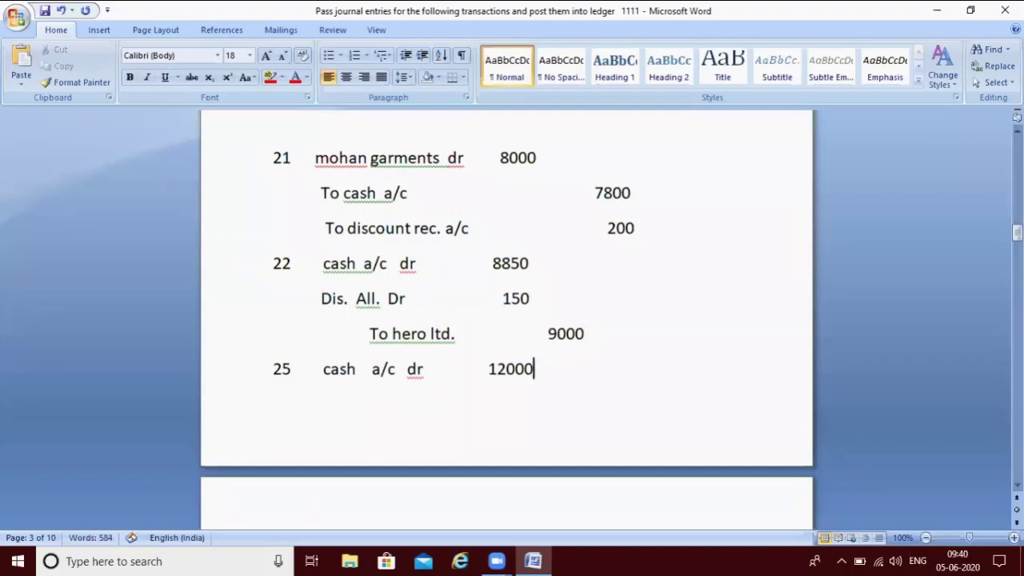
Step: Complete journal entry 25 with the indented credit line "To sale a/c" and the amount 12000
{"action": "key", "text": "Return"}
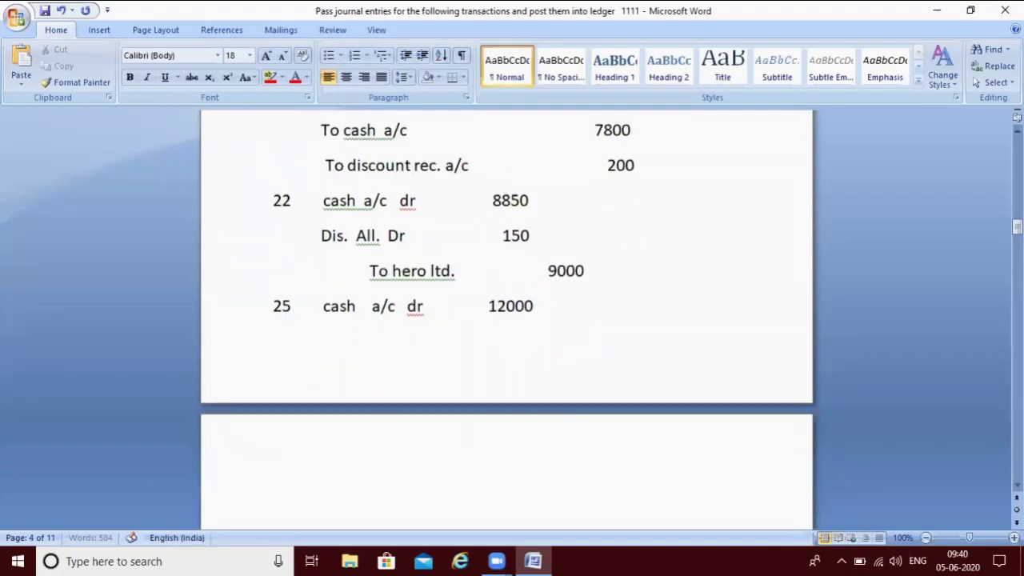
{"action": "type", "text": "To hans"}
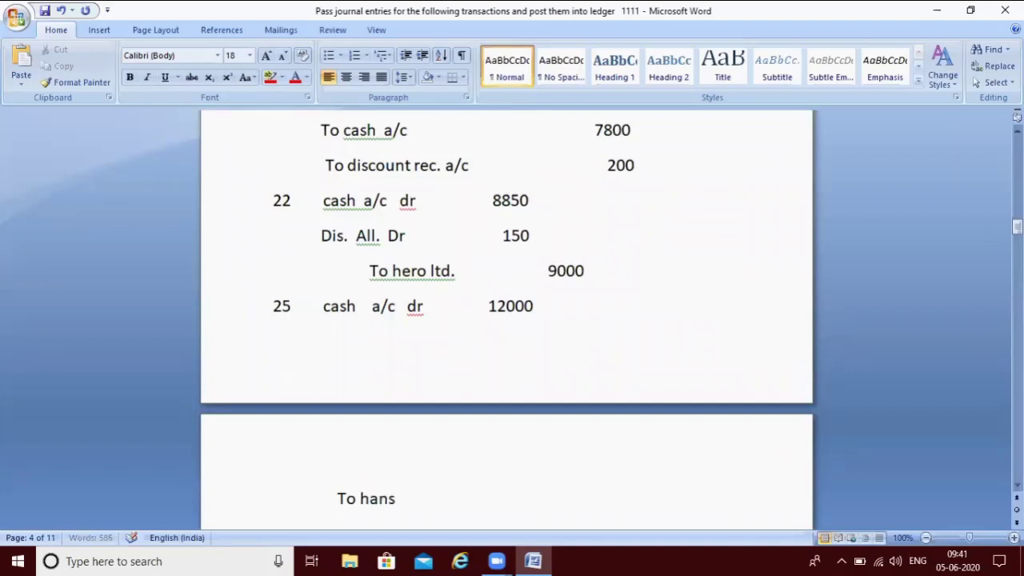
{"action": "type", "text": "raj"}
{"action": "key", "text": "Tab"}
{"action": "key", "text": "Tab"}
{"action": "key", "text": "Tab"}
{"action": "key", "text": "BackSpace"}
{"action": "key", "text": "BackSpace"}
{"action": "key", "text": "BackSpace"}
{"action": "key", "text": "BackSpace"}
{"action": "key", "text": "BackSpace"}
{"action": "key", "text": "BackSpace"}
{"action": "key", "text": "BackSpace"}
{"action": "type", "text": "sale a/c     "}
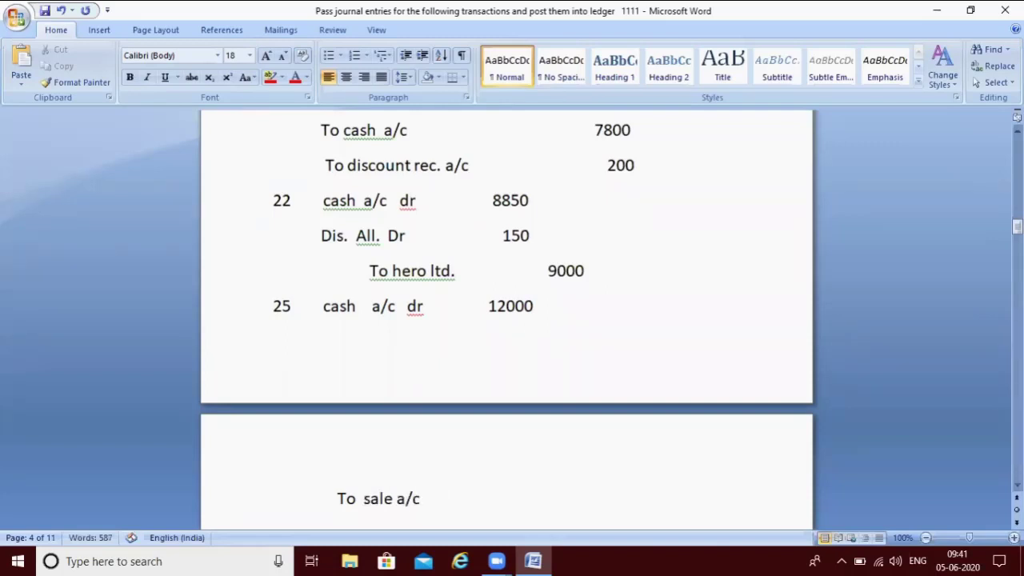
{"action": "type", "text": "12000"}
Step: Move the debit line of journal entry 25 onto the next page, directly above its credit line
{"action": "left_click", "coordinate": [497, 305]}
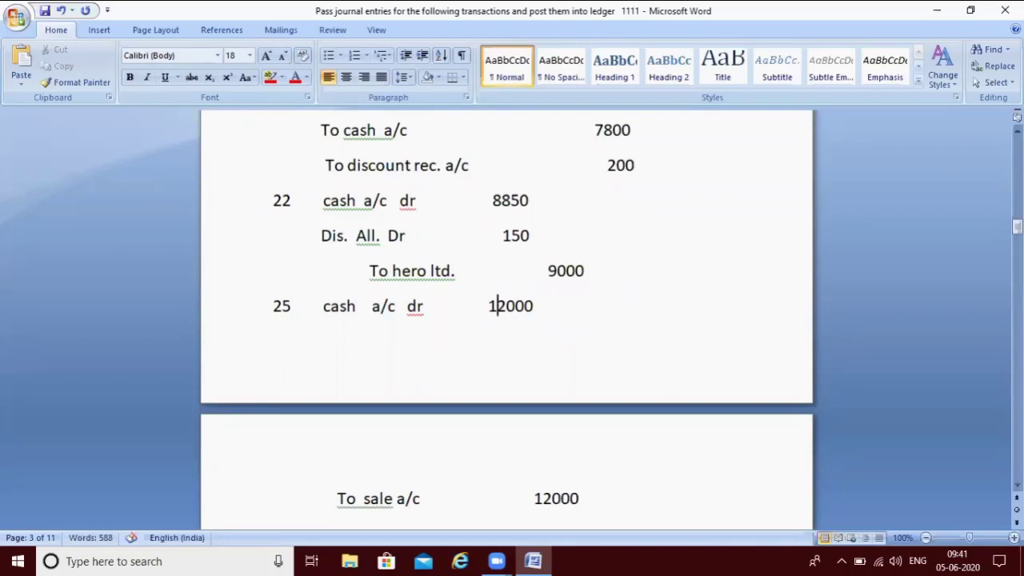
{"action": "left_click", "coordinate": [372, 306]}
{"action": "left_click", "coordinate": [299, 305]}
{"action": "left_click", "coordinate": [273, 305]}
{"action": "key", "text": "ctrl+Return"}
{"action": "scroll", "coordinate": [506, 319], "scroll_direction": "down", "scroll_amount": 1}
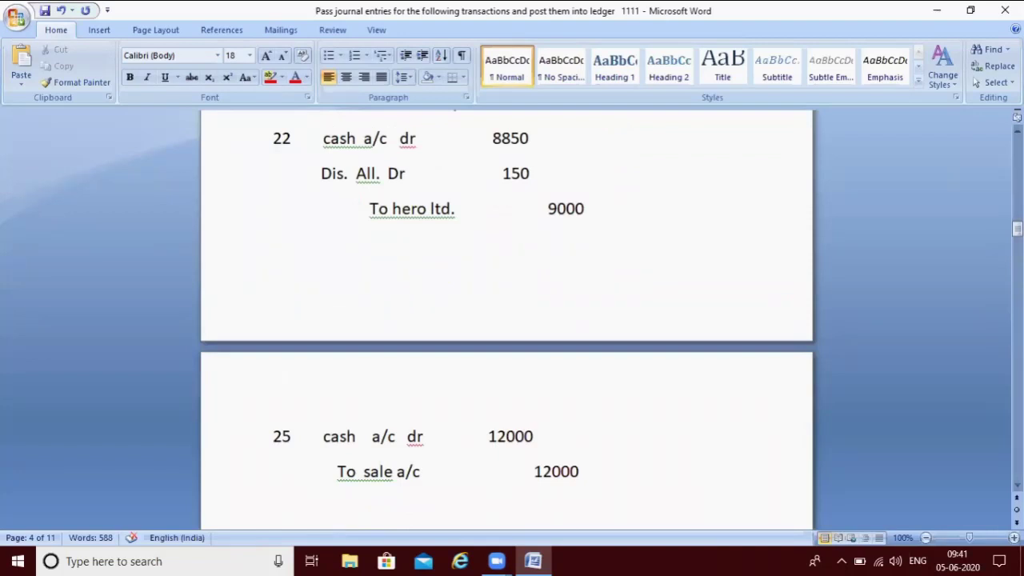
Step: Check the CASH a/c ledger against journal entries 21 to 25 to see where entry 25 has to be posted
{"action": "key", "text": "Down"}
{"action": "key", "text": "Down"}
{"action": "key", "text": "Down"}
{"action": "key", "text": "Down"}
{"action": "key", "text": "Down"}
{"action": "key", "text": "Down"}
{"action": "key", "text": "Down"}
{"action": "key", "text": "Down"}
{"action": "key", "text": "Down"}
{"action": "key", "text": "Down"}
{"action": "key", "text": "Down"}
{"action": "key", "text": "Down"}
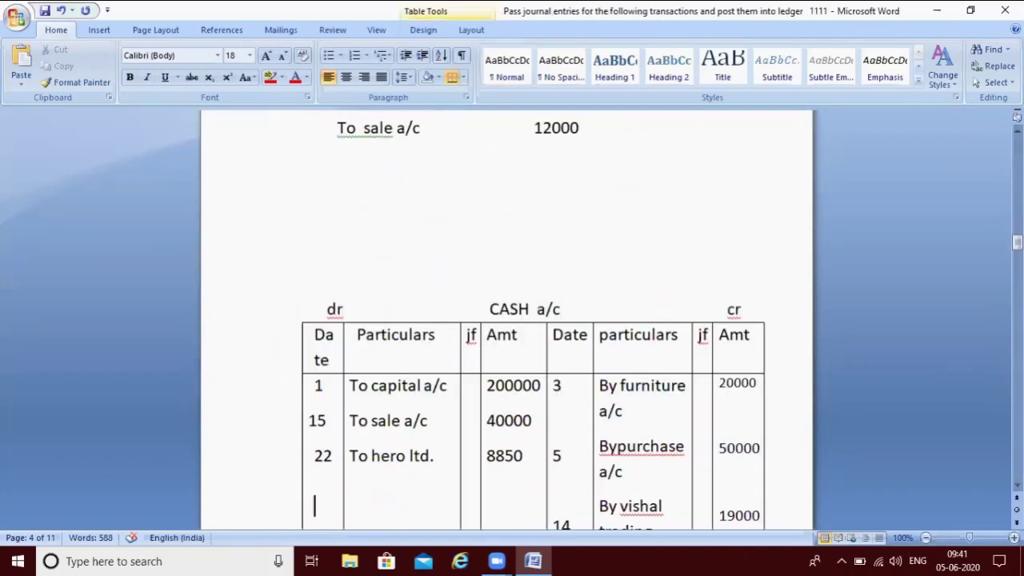
{"action": "key", "text": "Down"}
{"action": "key", "text": "Down"}
{"action": "key", "text": "Down"}
{"action": "key", "text": "Down"}
{"action": "key", "text": "Down"}
{"action": "key", "text": "Down"}
{"action": "key", "text": "Down"}
{"action": "key", "text": "Down"}
{"action": "key", "text": "Up"}
{"action": "key", "text": "Up"}
{"action": "key", "text": "Up"}
{"action": "key", "text": "Up"}
{"action": "key", "text": "Up"}
{"action": "key", "text": "Up"}
{"action": "key", "text": "Up"}
{"action": "key", "text": "Up"}
{"action": "key", "text": "Up"}
{"action": "key", "text": "Up"}
{"action": "key", "text": "Up"}
{"action": "key", "text": "Up"}
{"action": "key", "text": "Up"}
{"action": "key", "text": "Up"}
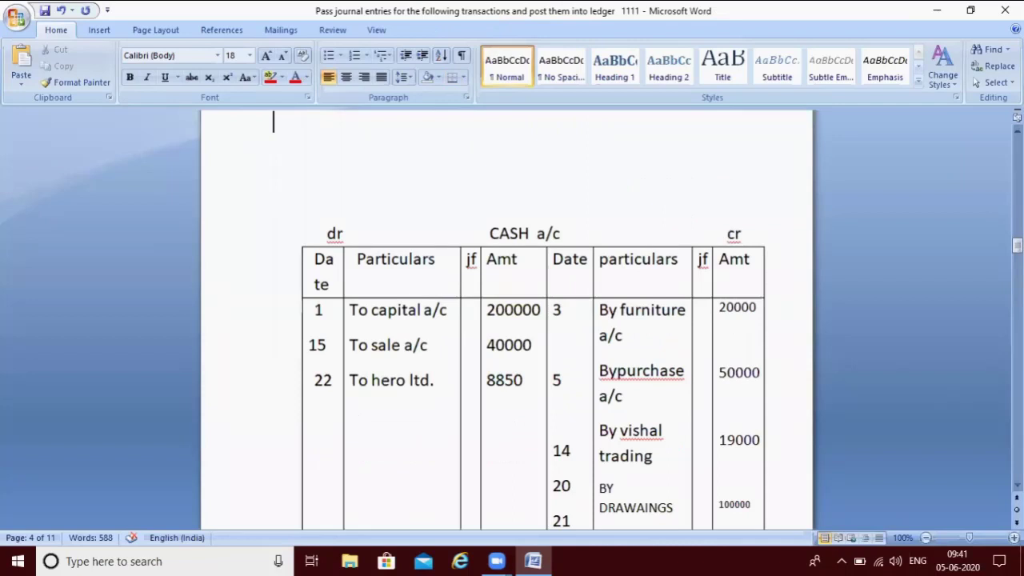
{"action": "key", "text": "Up"}
{"action": "key", "text": "Up"}
{"action": "key", "text": "Up"}
{"action": "key", "text": "Up"}
{"action": "key", "text": "Up"}
{"action": "key", "text": "Up"}
{"action": "key", "text": "Up"}
{"action": "key", "text": "Up"}
{"action": "key", "text": "Up"}
{"action": "key", "text": "Up"}
{"action": "key", "text": "Up"}
{"action": "key", "text": "Up"}
{"action": "key", "text": "Up"}
{"action": "key", "text": "Up"}
{"action": "key", "text": "Up"}
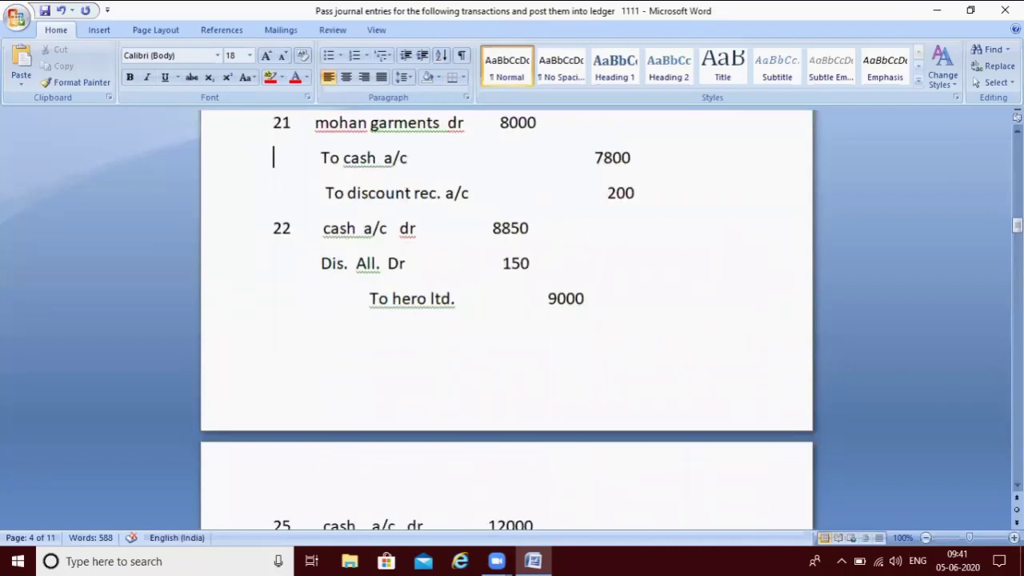
Step: Enter the date 25 below 22 on the debit side of the CASH a/c ledger
{"action": "left_click", "coordinate": [274, 333]}
{"action": "key", "text": "Down"}
{"action": "key", "text": "Down"}
{"action": "key", "text": "Down"}
{"action": "key", "text": "Down"}
{"action": "key", "text": "Down"}
{"action": "key", "text": "Down"}
{"action": "key", "text": "Down"}
{"action": "key", "text": "Down"}
{"action": "key", "text": "Down"}
{"action": "key", "text": "Down"}
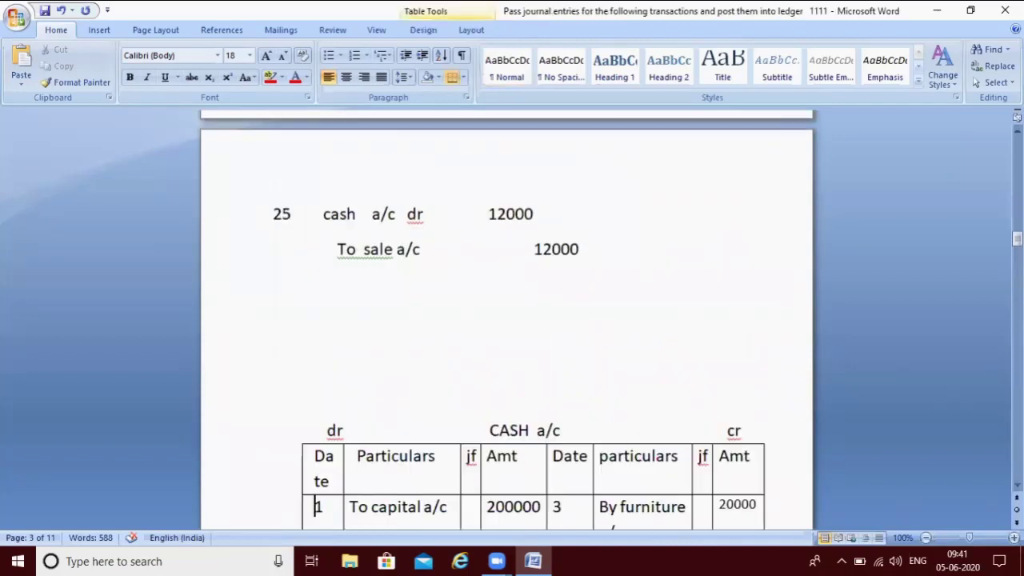
{"action": "key", "text": "Down"}
{"action": "key", "text": "Down"}
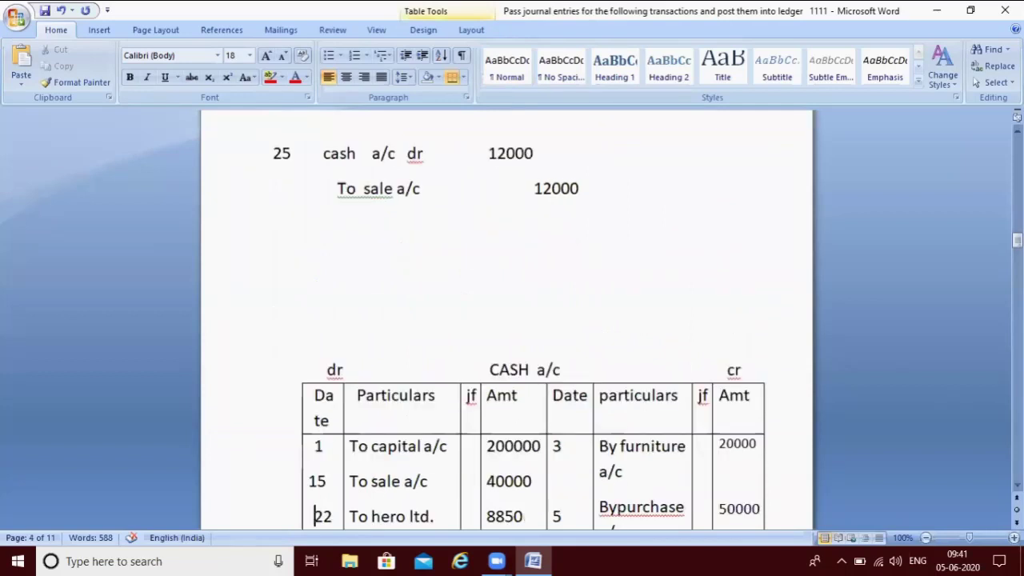
{"action": "key", "text": "Down"}
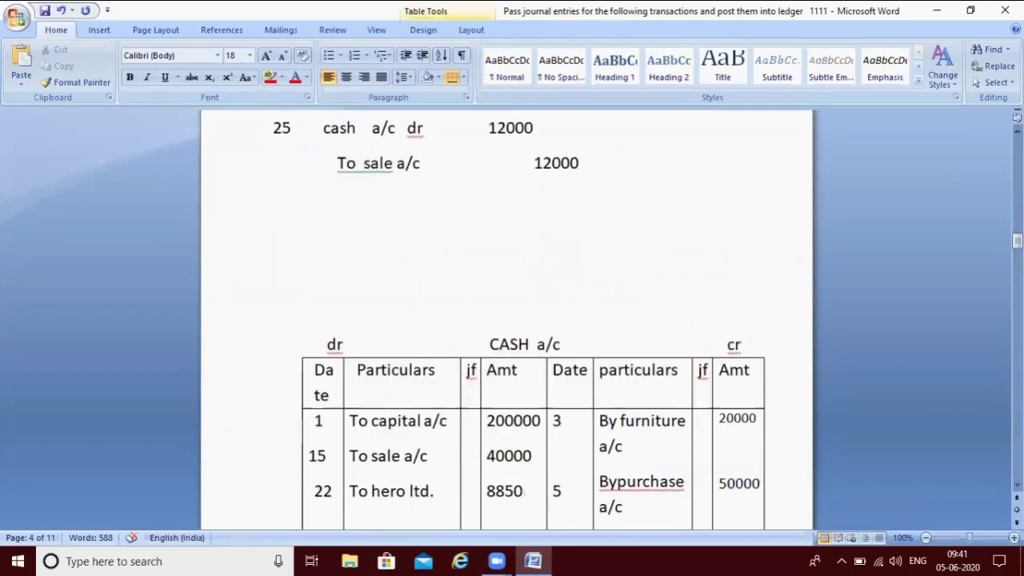
{"action": "type", "text": "25"}
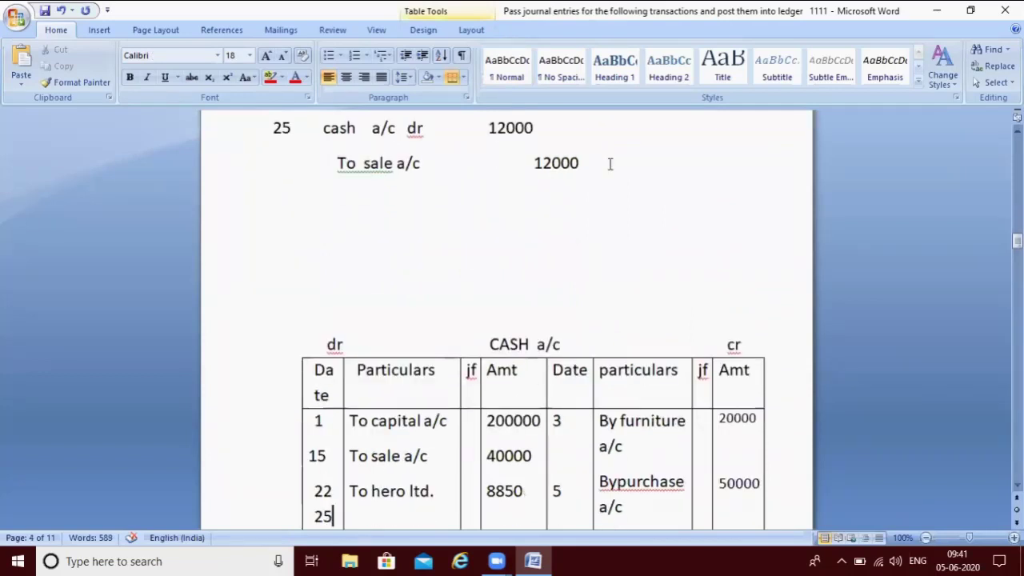
Step: Add the particulars "To sale a/c" in font size 16 beside date 25 on the debit side of CASH a/c
{"action": "left_click", "coordinate": [358, 517]}
{"action": "type", "text": "To"}
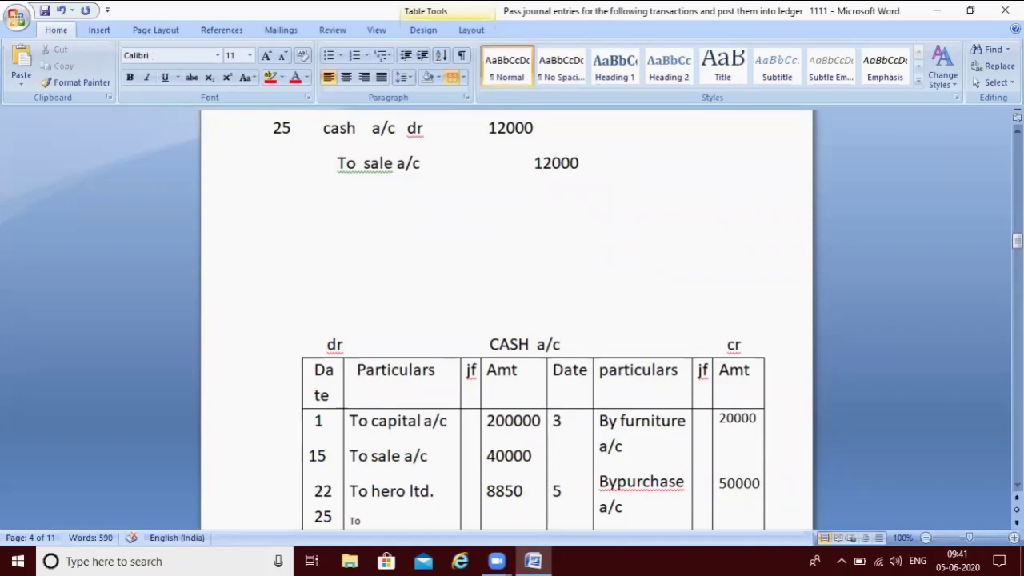
{"action": "key", "text": "BackSpace"}
{"action": "key", "text": "BackSpace"}
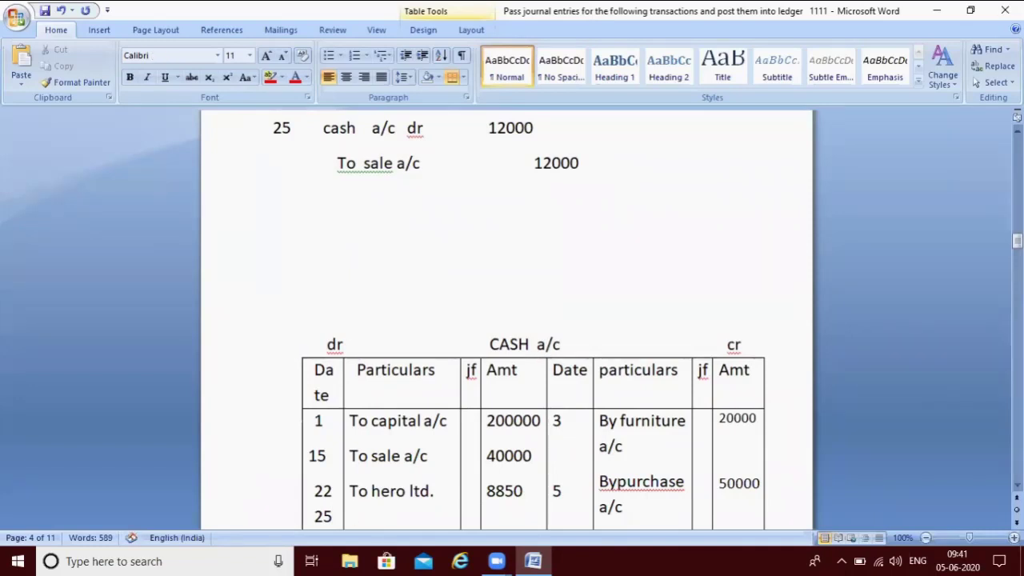
{"action": "left_click", "coordinate": [248, 56]}
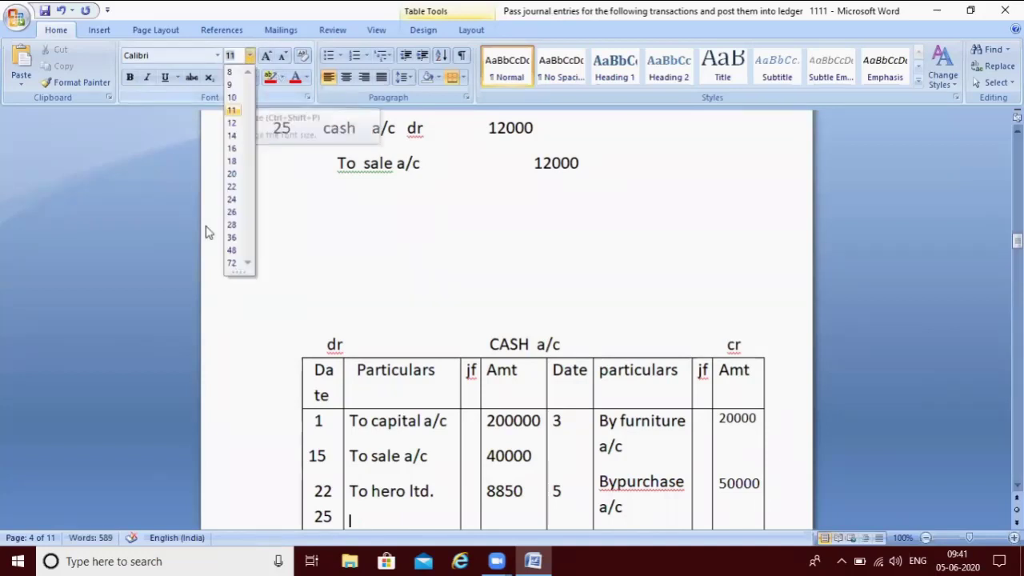
{"action": "left_click", "coordinate": [231, 148]}
{"action": "type", "text": "To d"}
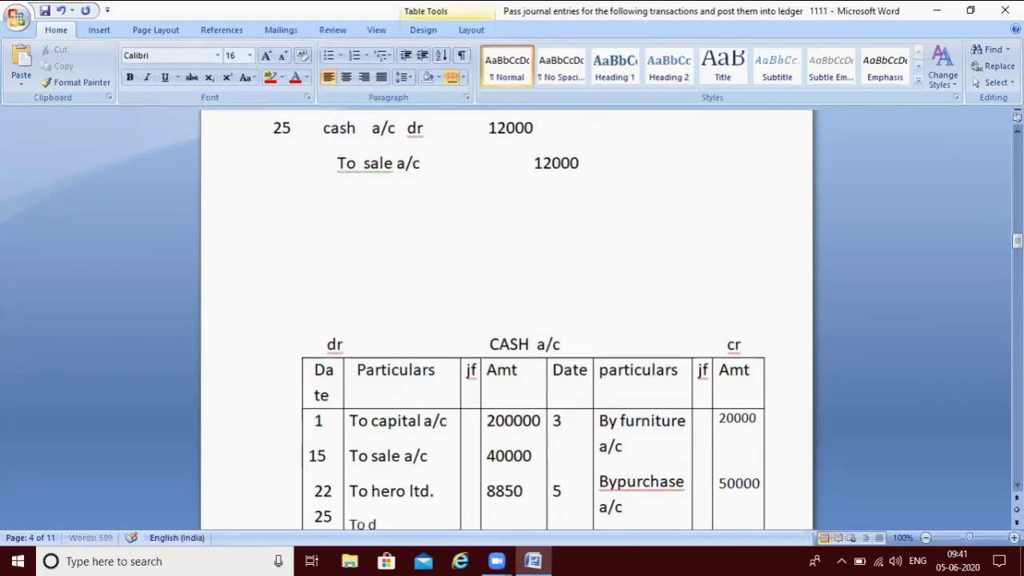
{"action": "key", "text": "BackSpace"}
{"action": "key", "text": "Page_Down"}
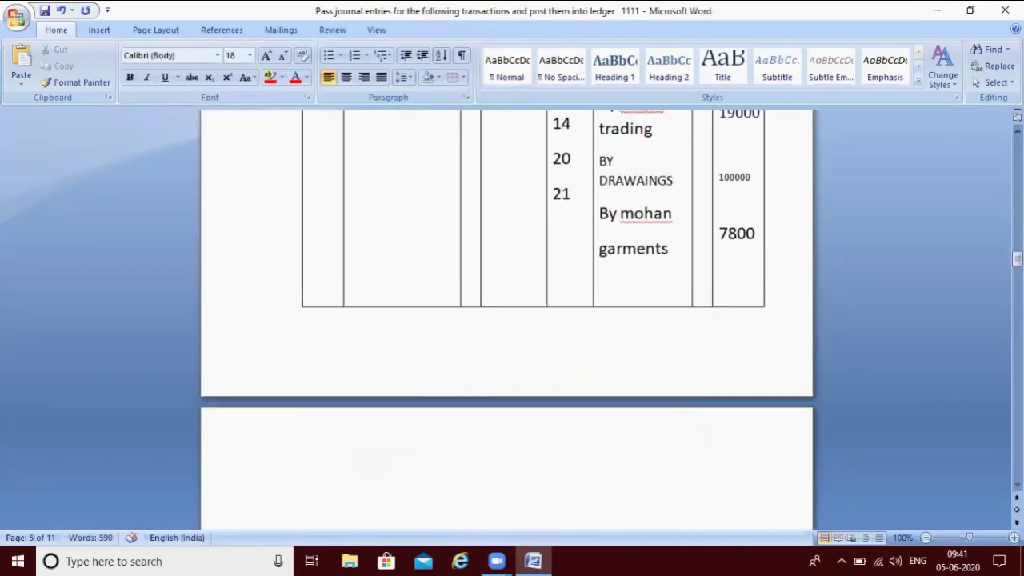
{"action": "key", "text": "Page_Up"}
{"action": "scroll", "coordinate": [506, 304], "scroll_direction": "up", "scroll_amount": 1}
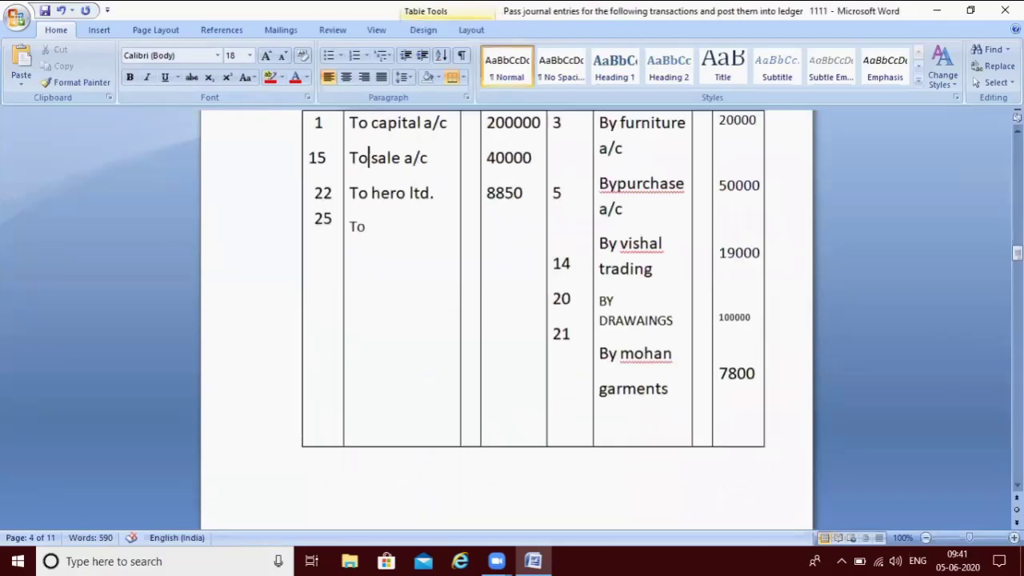
{"action": "left_click", "coordinate": [372, 226]}
{"action": "type", "text": "sal"}
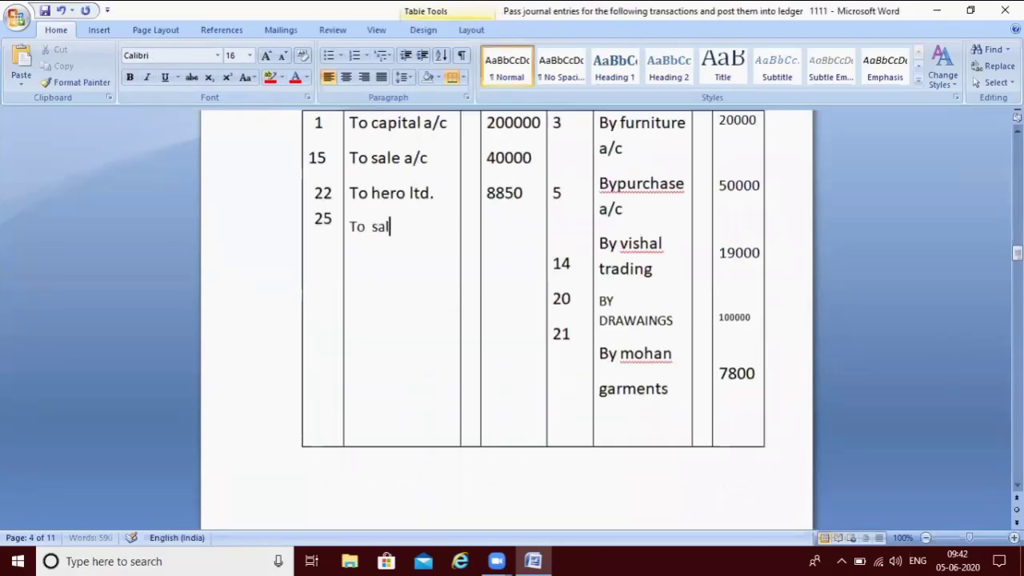
{"action": "type", "text": "e a/c"}
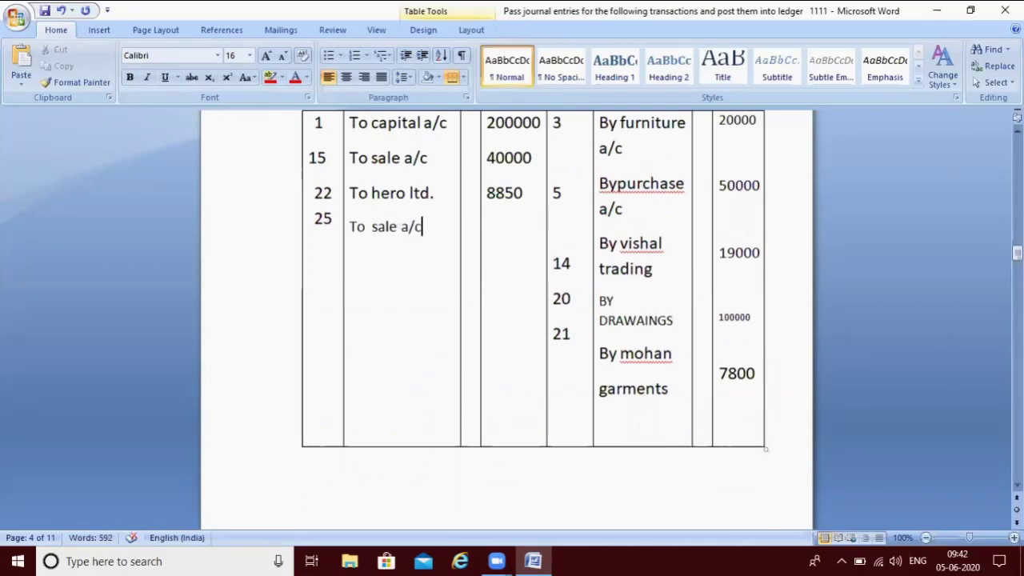
Step: Enter the amount 12000 for the sale posting on the debit side of CASH a/c
{"action": "left_click", "coordinate": [491, 228]}
{"action": "type", "text": "12000"}
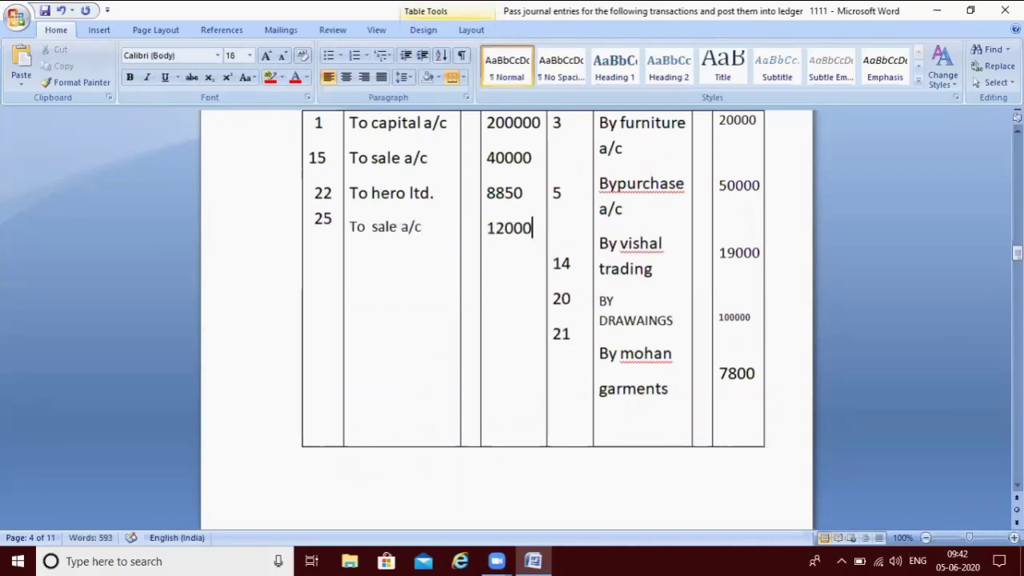
{"action": "key", "text": "Tab"}
{"action": "key", "text": "Return"}
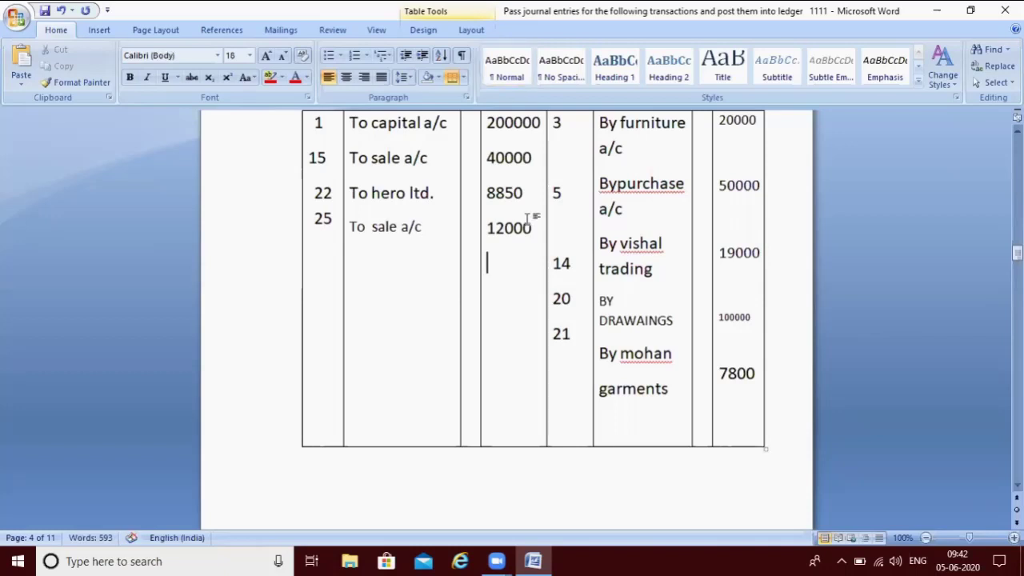
Step: In the Sale a/c ledger, enter the date 25 on the credit side below the entry dated 18
{"action": "key", "text": "Down"}
{"action": "key", "text": "Down"}
{"action": "key", "text": "Down"}
{"action": "key", "text": "Down"}
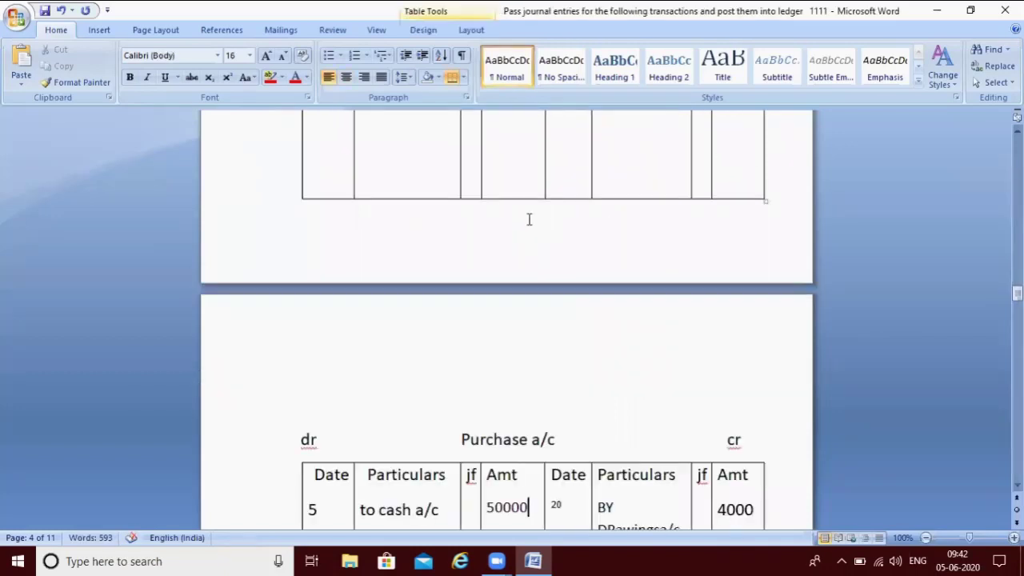
{"action": "key", "text": "Down"}
{"action": "key", "text": "Down"}
{"action": "key", "text": "Down"}
{"action": "key", "text": "Down"}
{"action": "key", "text": "Down"}
{"action": "key", "text": "Down"}
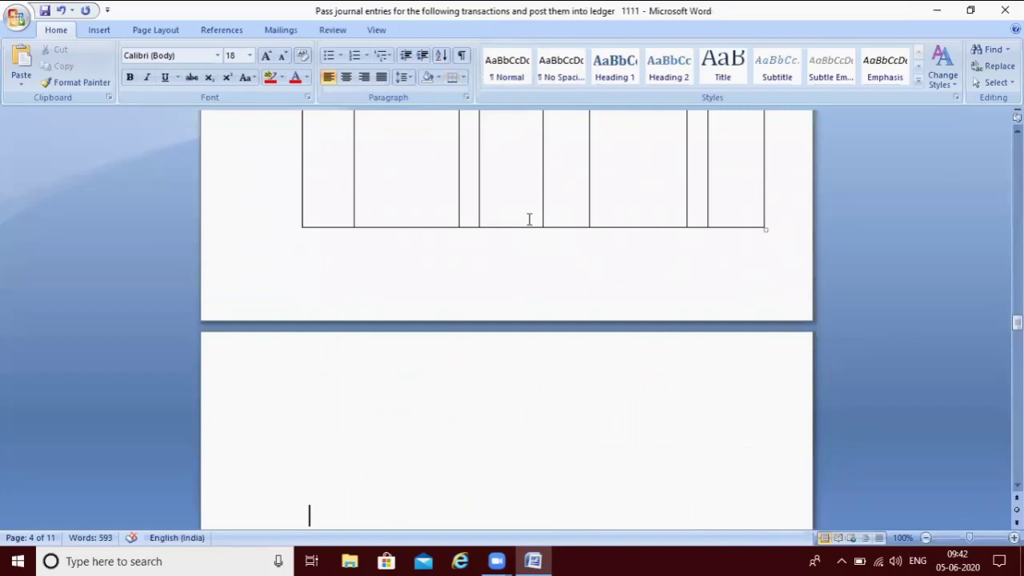
{"action": "key", "text": "Down"}
{"action": "key", "text": "Down"}
{"action": "key", "text": "Down"}
{"action": "key", "text": "Down"}
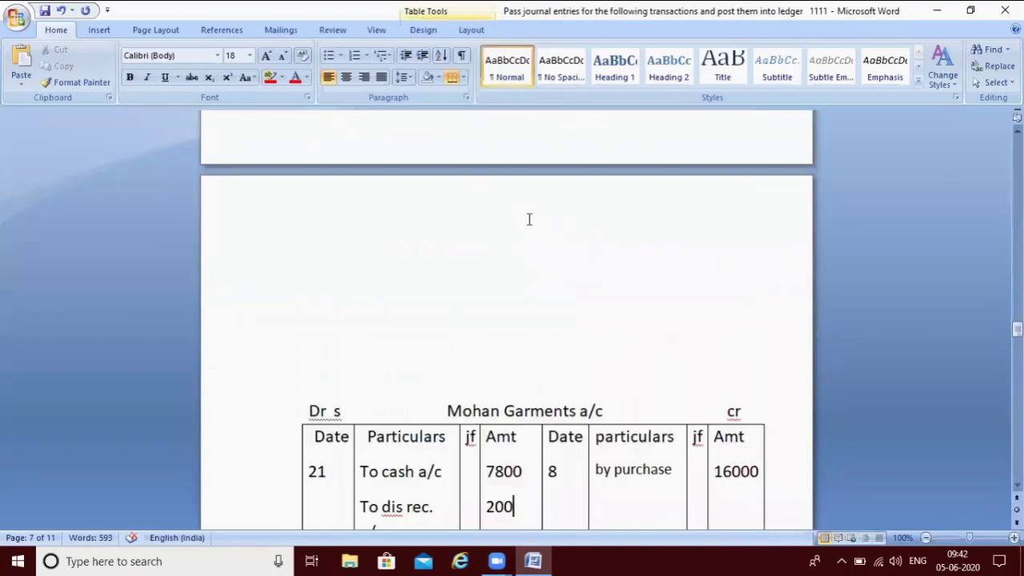
{"action": "key", "text": "Down"}
{"action": "key", "text": "Down"}
{"action": "key", "text": "Down"}
{"action": "key", "text": "Down"}
{"action": "key", "text": "Down"}
{"action": "key", "text": "Down"}
{"action": "key", "text": "Down"}
{"action": "key", "text": "Down"}
{"action": "key", "text": "Down"}
{"action": "key", "text": "Down"}
{"action": "key", "text": "Down"}
{"action": "key", "text": "Down"}
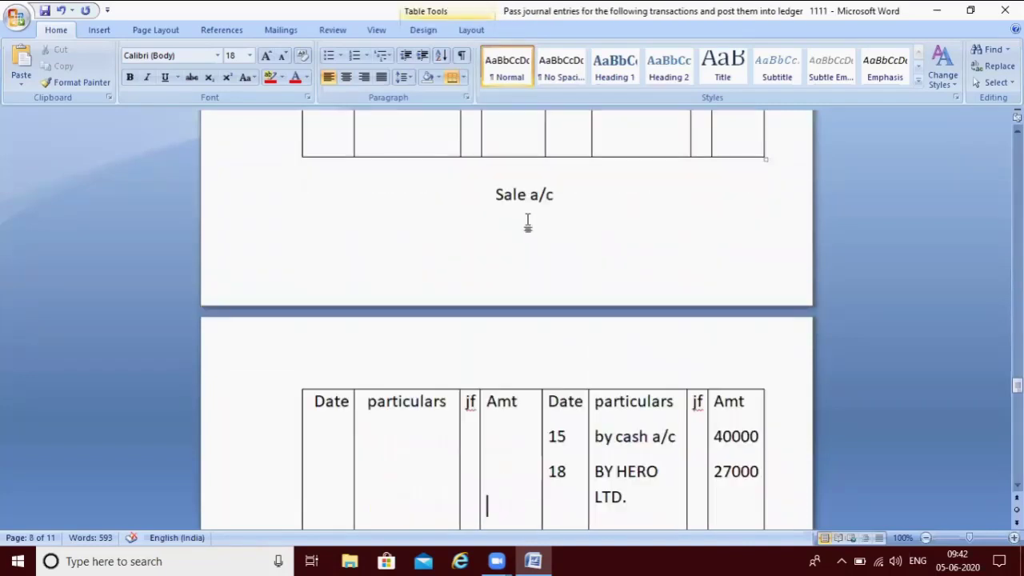
{"action": "key", "text": "Down"}
{"action": "left_click", "coordinate": [558, 518]}
{"action": "type", "text": "25"}
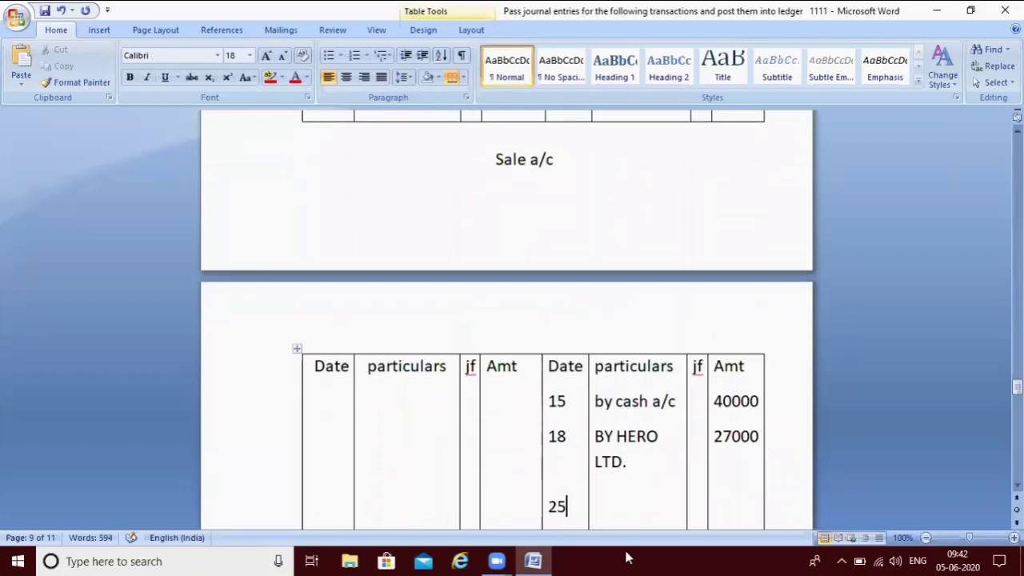
Step: Complete the Sale a/c credit posting dated 25 with the particulars "By cash a/c" and the amount 12000
{"action": "double_click", "coordinate": [614, 500]}
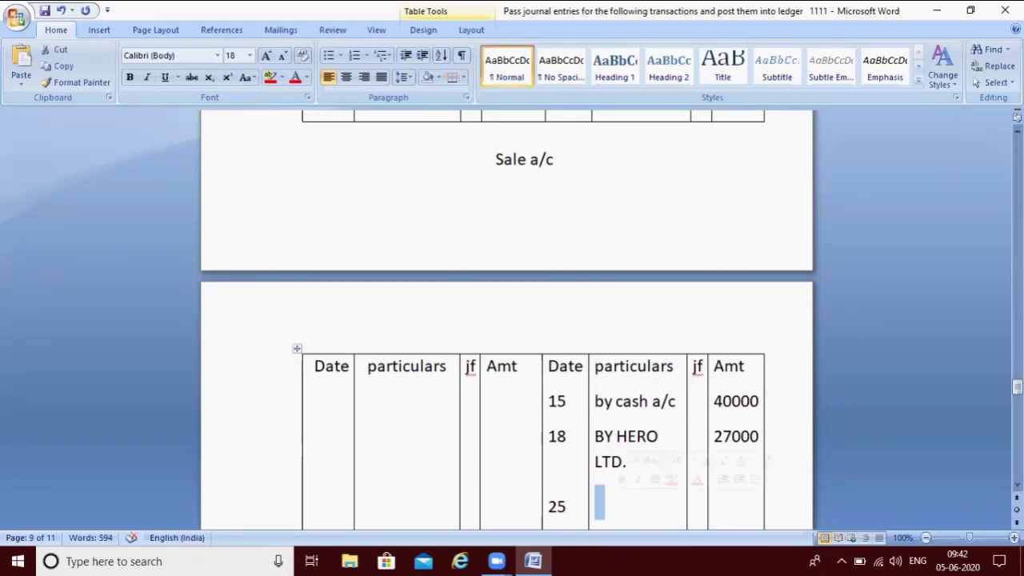
{"action": "type", "text": "By c"}
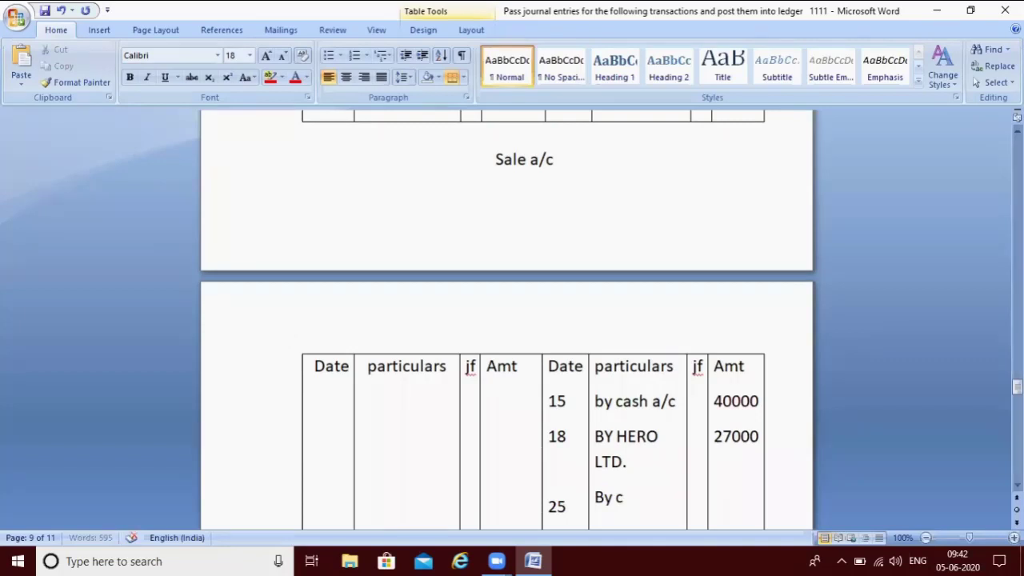
{"action": "type", "text": "ash a/c"}
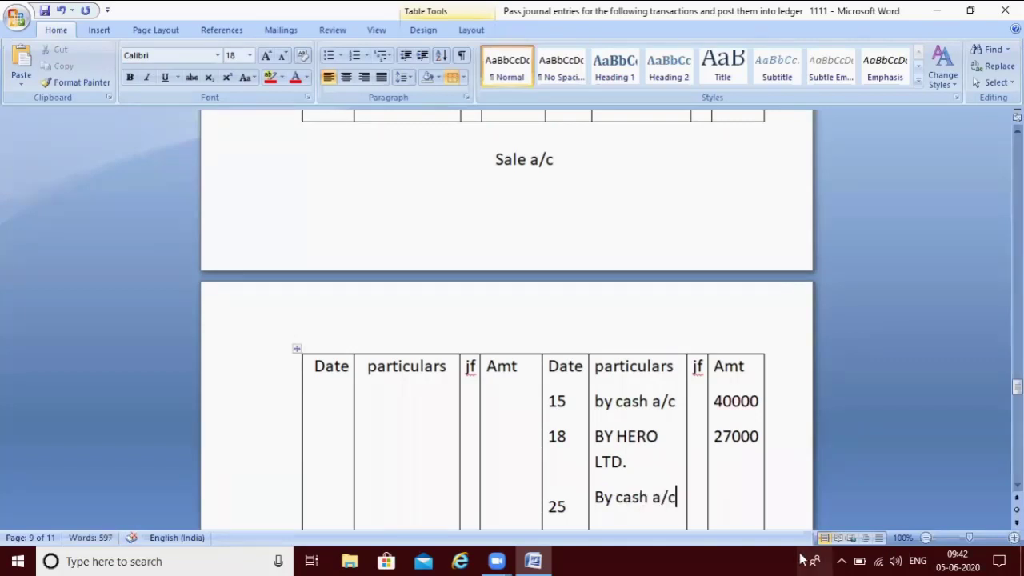
{"action": "left_click", "coordinate": [716, 495]}
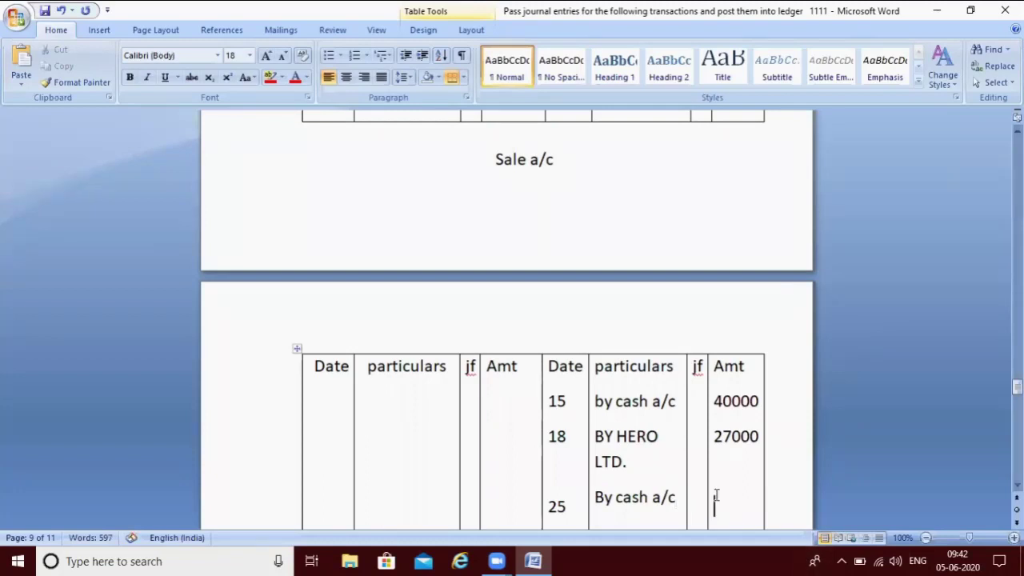
{"action": "type", "text": "1200"}
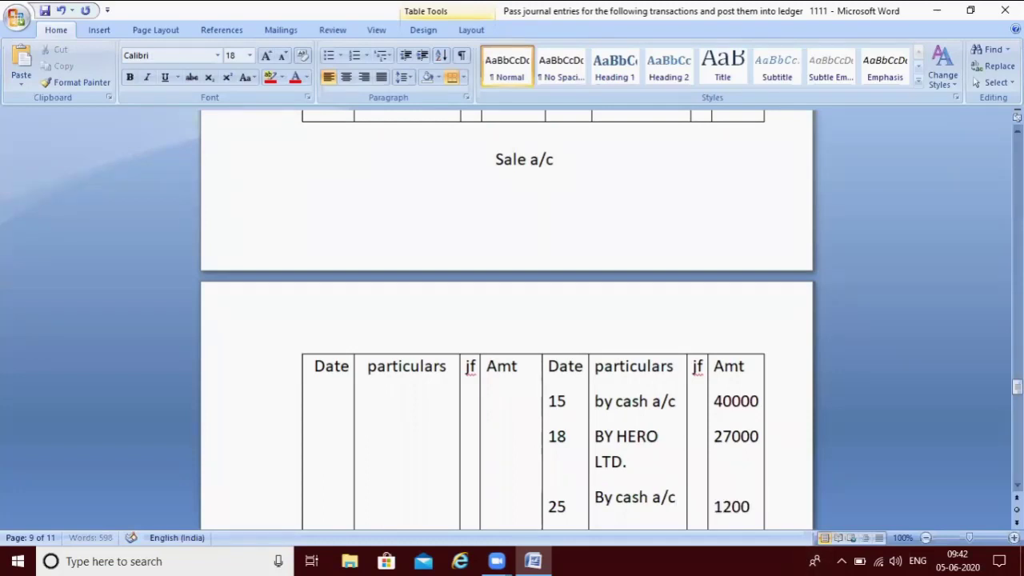
{"action": "type", "text": "0"}
{"action": "key", "text": "Up"}
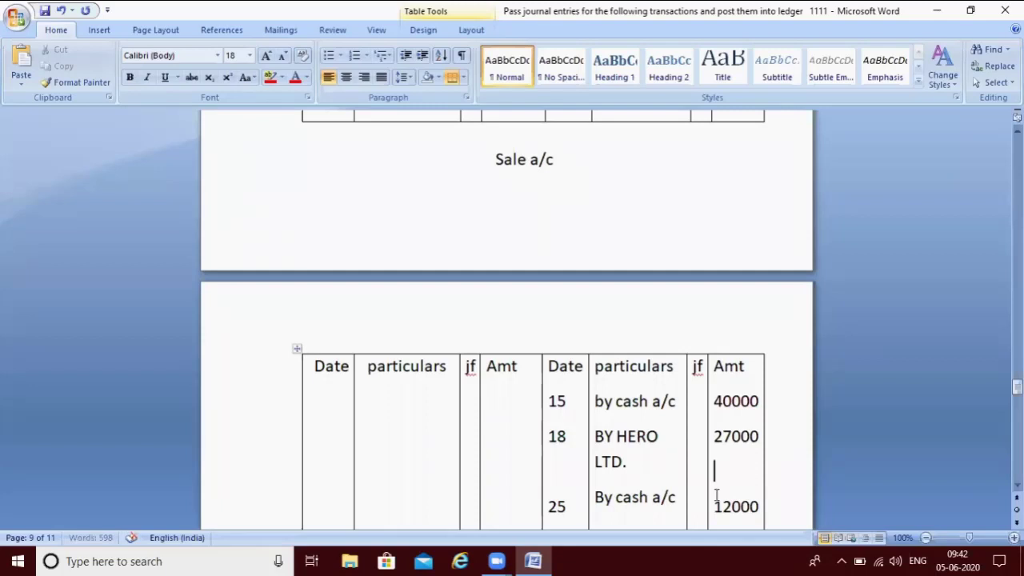
Step: Return to the transaction list and read the transactions dated 25 to 30 to find the next one to record
{"action": "key", "text": "Page_Up"}
{"action": "key", "text": "Page_Up"}
{"action": "key", "text": "Page_Up"}
{"action": "key", "text": "Page_Up"}
{"action": "key", "text": "Page_Up"}
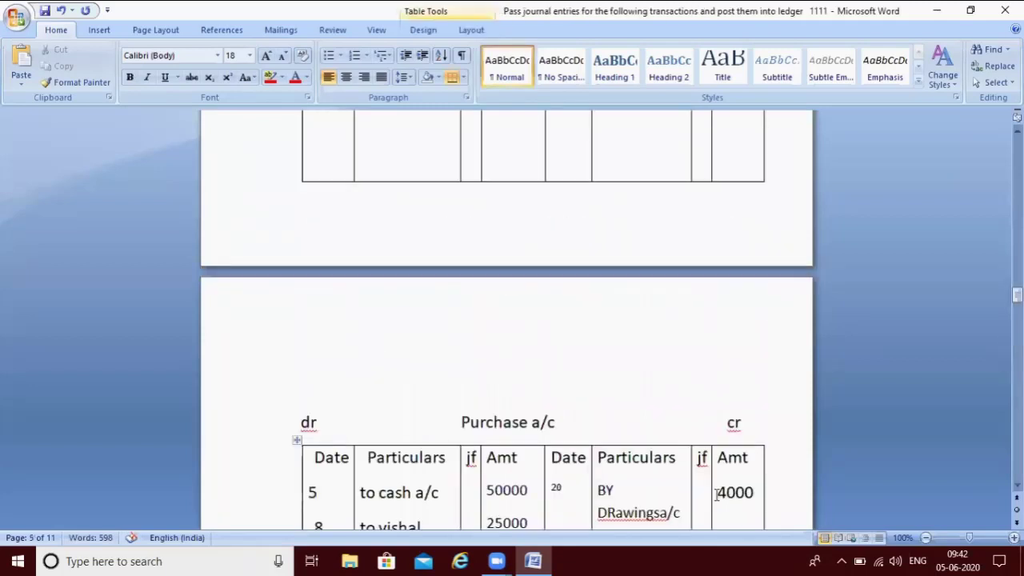
{"action": "key", "text": "Page_Up"}
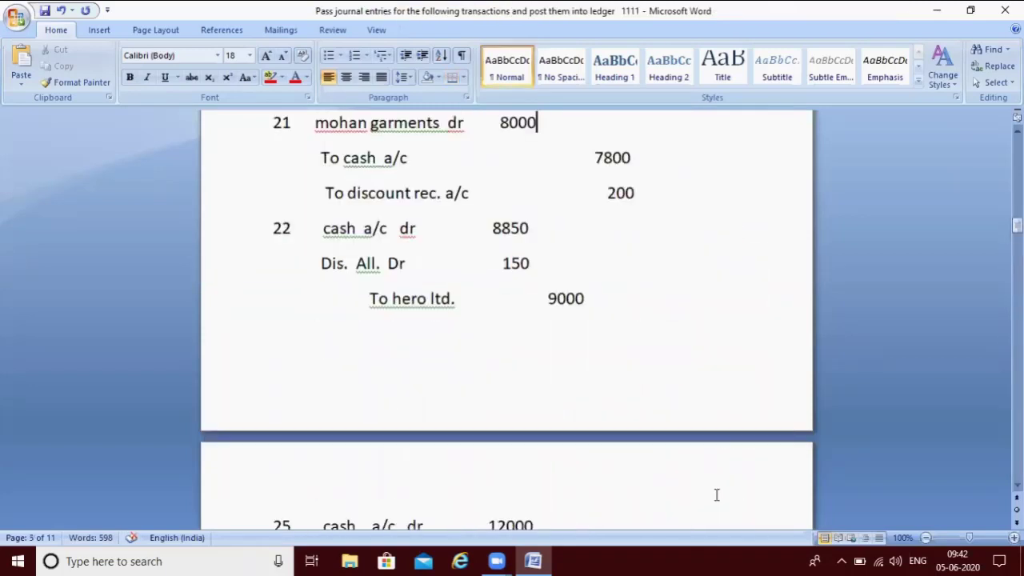
{"action": "key", "text": "Page_Up"}
{"action": "key", "text": "Page_Up"}
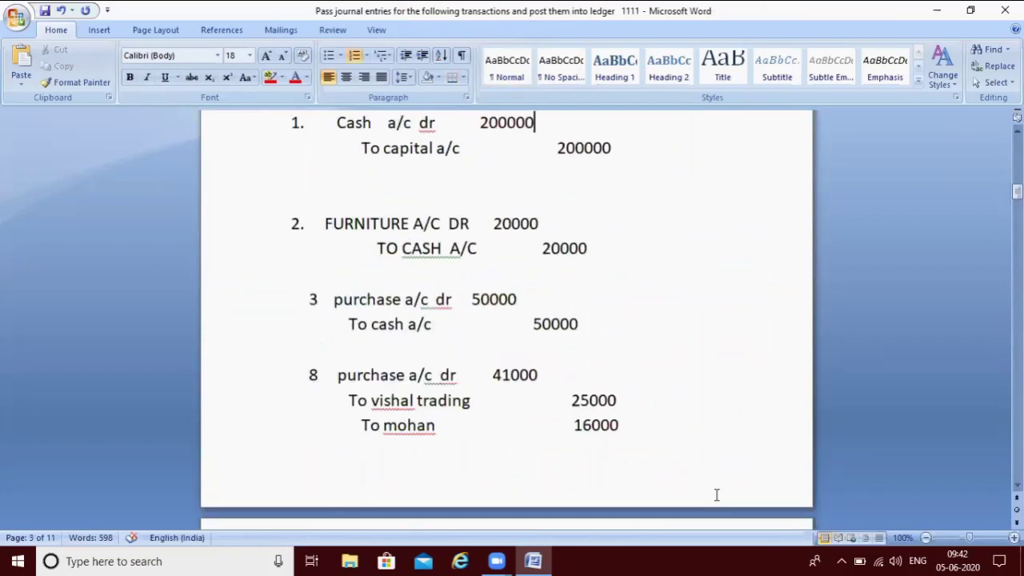
{"action": "key", "text": "Page_Down"}
{"action": "key", "text": "Page_Down"}
{"action": "key", "text": "Down"}
{"action": "key", "text": "Down"}
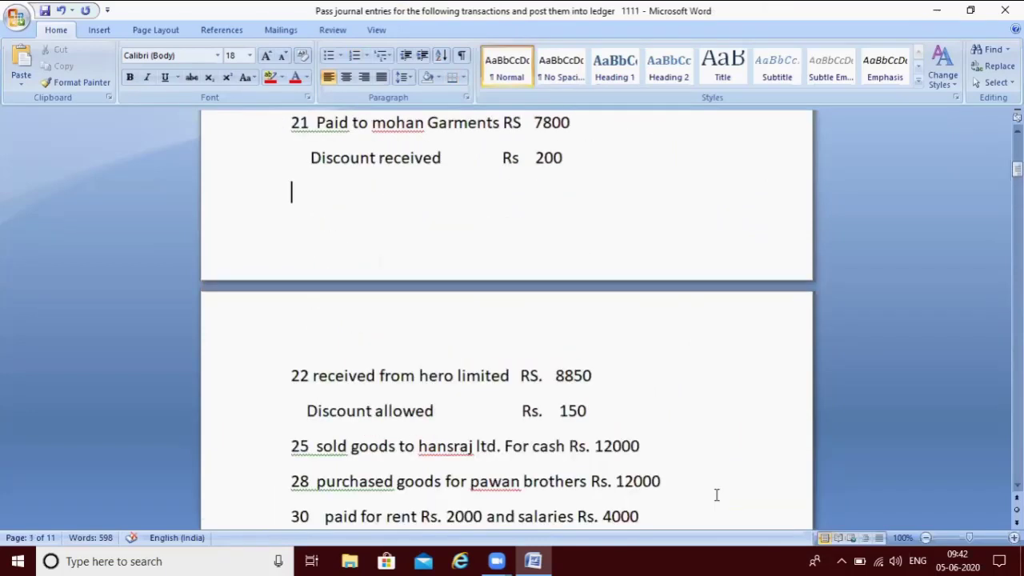
{"action": "scroll", "coordinate": [716, 495], "scroll_direction": "down", "scroll_amount": 5}
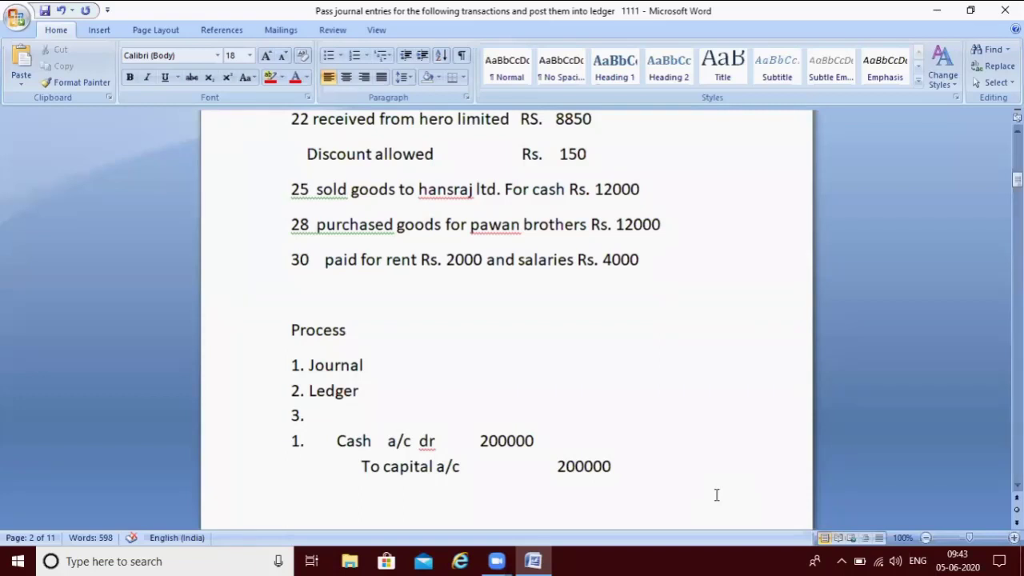
Step: Below the journal entry dated 25, enter the debit line dated 28 as "purchase a/c dr" with the amount 12000
{"action": "scroll", "coordinate": [717, 495], "scroll_direction": "down", "scroll_amount": 10}
{"action": "key", "text": "Page_Down"}
{"action": "key", "text": "Page_Down"}
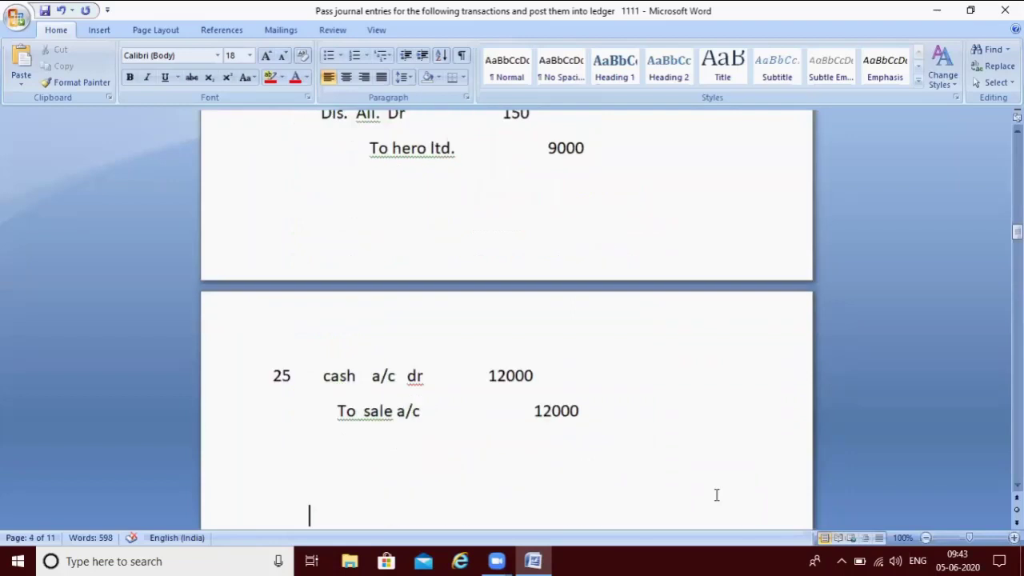
{"action": "key", "text": "Up"}
{"action": "key", "text": "Up"}
{"action": "type", "text": "28   "}
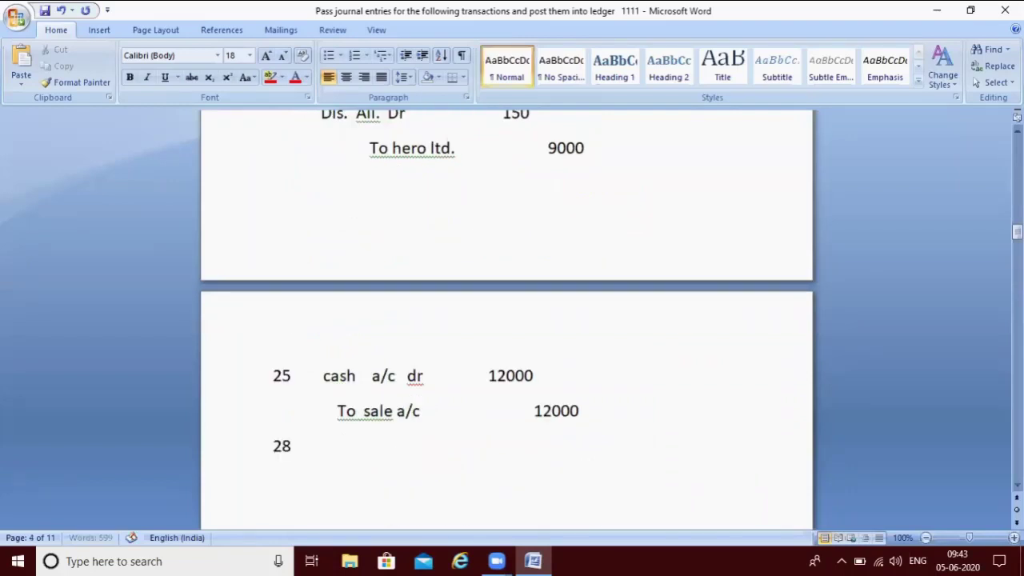
{"action": "type", "text": "purchase  a/"}
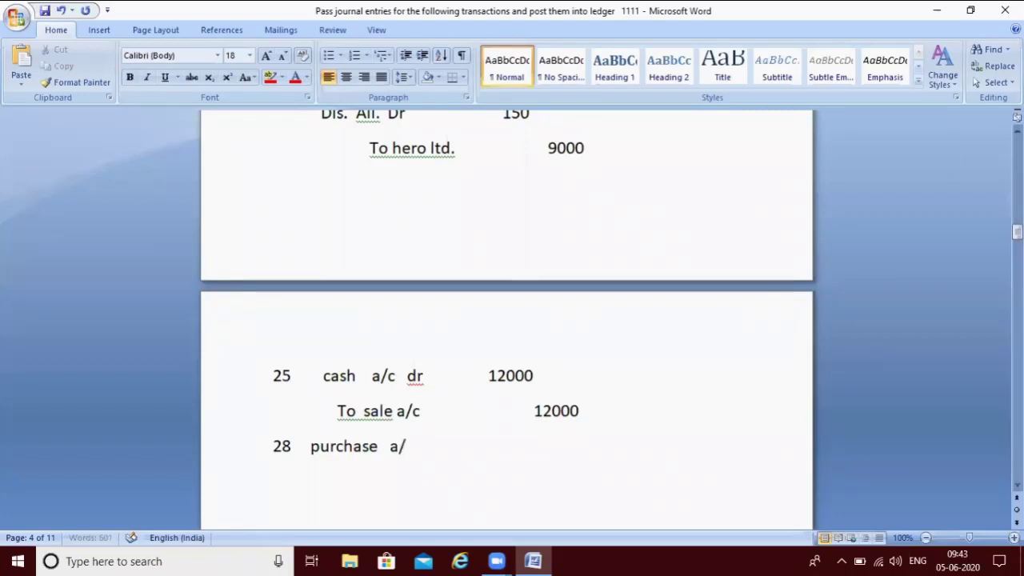
{"action": "type", "text": "c  dr"}
{"action": "key", "text": "Tab"}
{"action": "type", "text": "1200"}
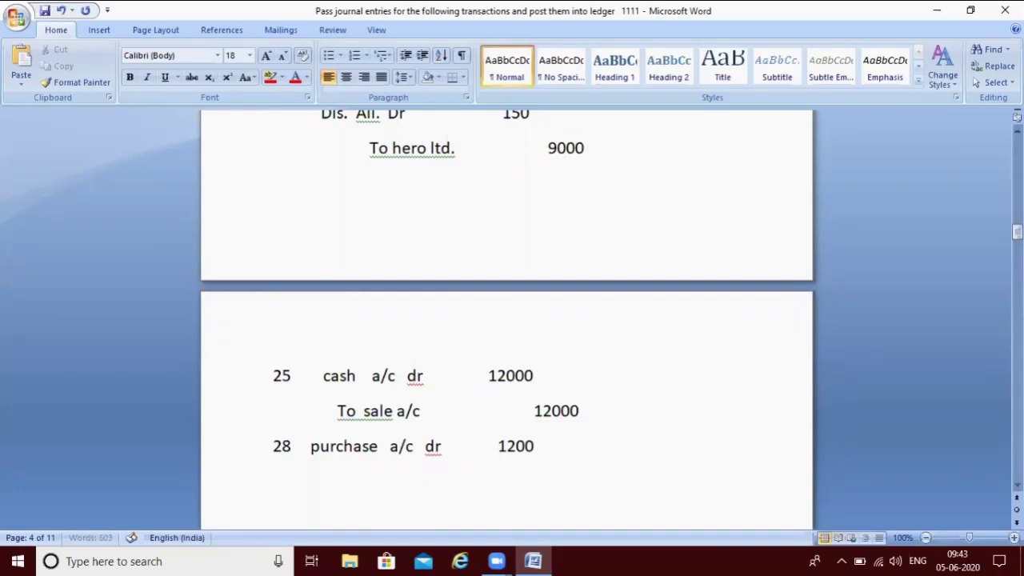
{"action": "type", "text": "0 "}
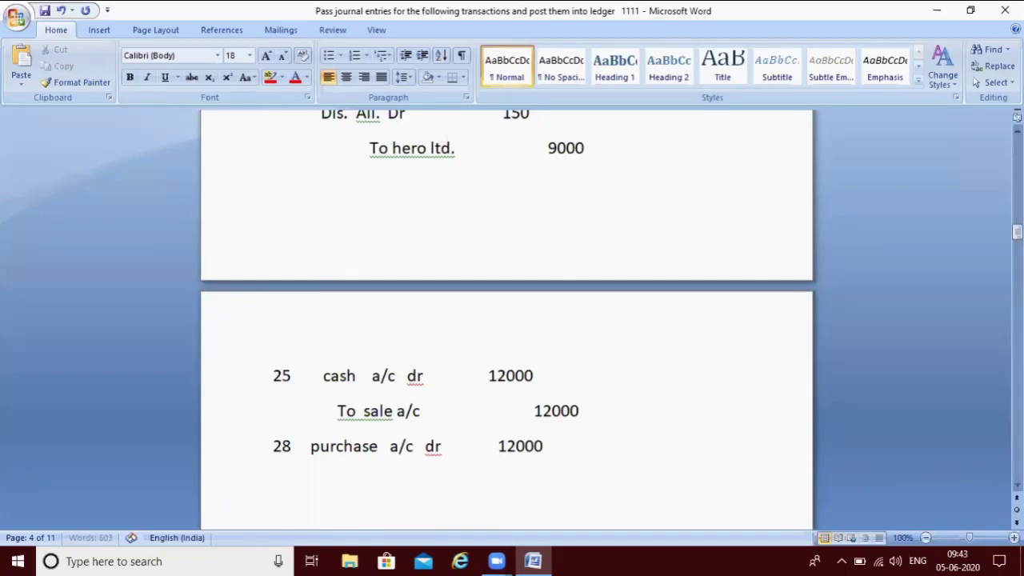
Step: Add the credit line "To pawan brother" with the amount 12000 to the journal entry dated 28
{"action": "type", "text": "To pa"}
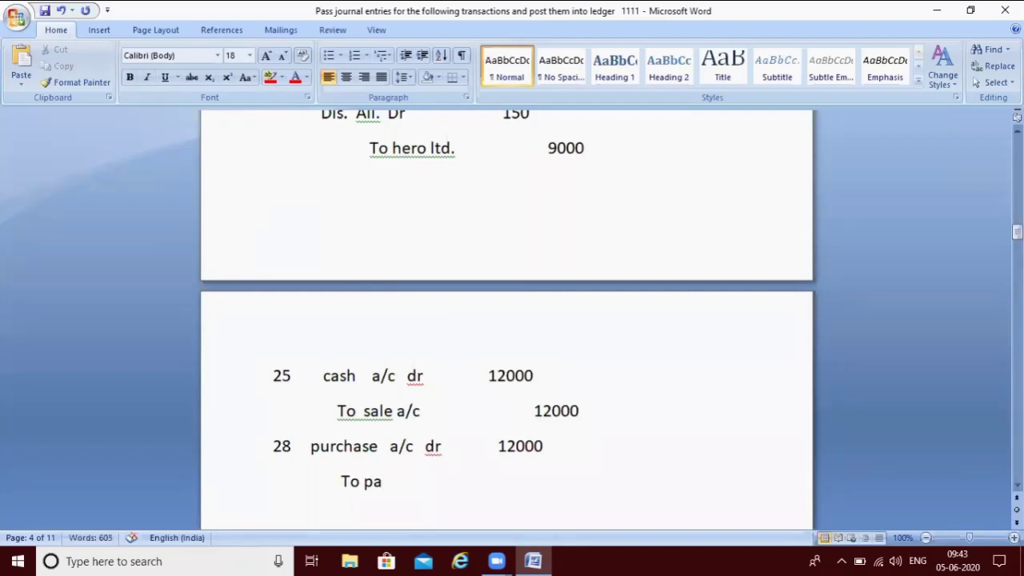
{"action": "type", "text": "wan brother"}
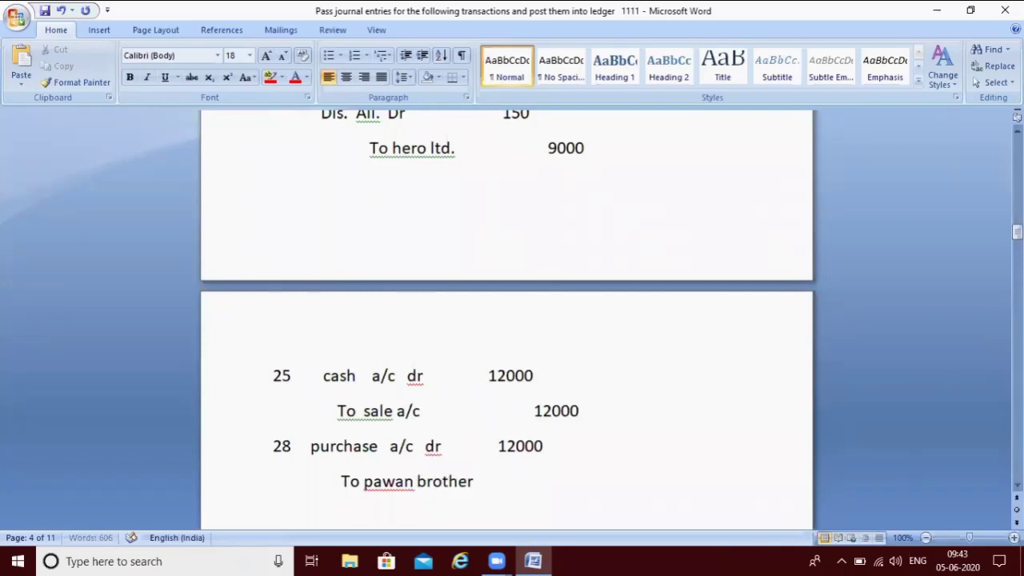
{"action": "type", "text": " 12000"}
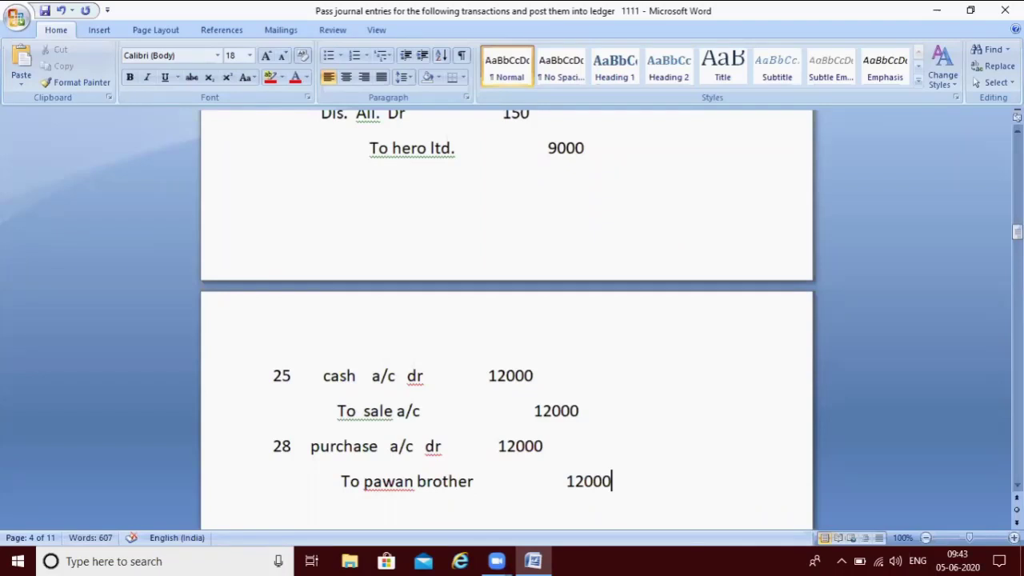
Step: In the Purchase a/c ledger, enter the date 28 at font size 18 on the debit side below the entries dated 8
{"action": "scroll", "coordinate": [506, 320], "scroll_direction": "down", "scroll_amount": 6}
{"action": "left_click", "coordinate": [606, 516]}
{"action": "type", "text": "Y DRawingsa/c"}
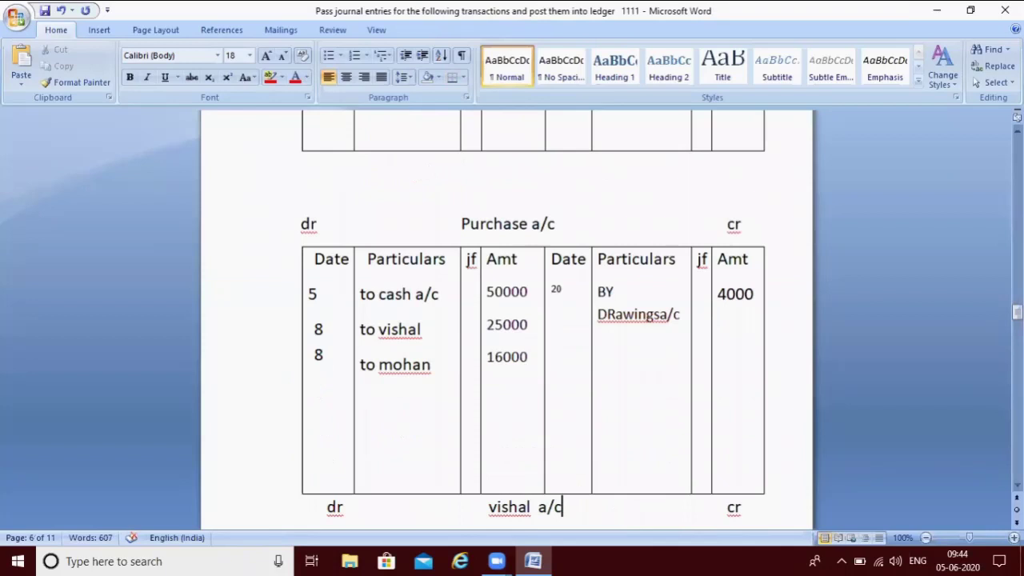
{"action": "key", "text": "Down"}
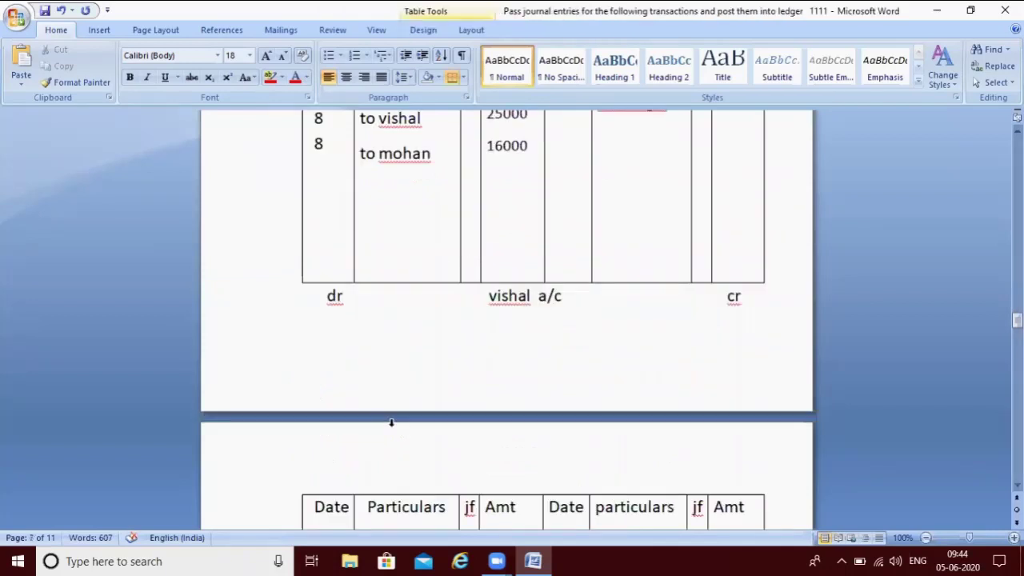
{"action": "left_click", "coordinate": [324, 183]}
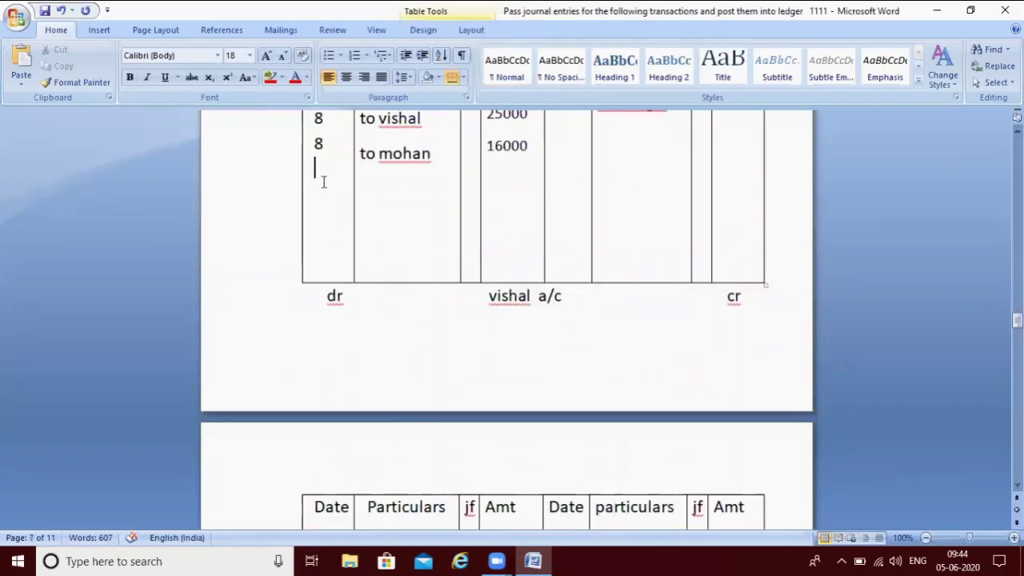
{"action": "key", "text": "Down"}
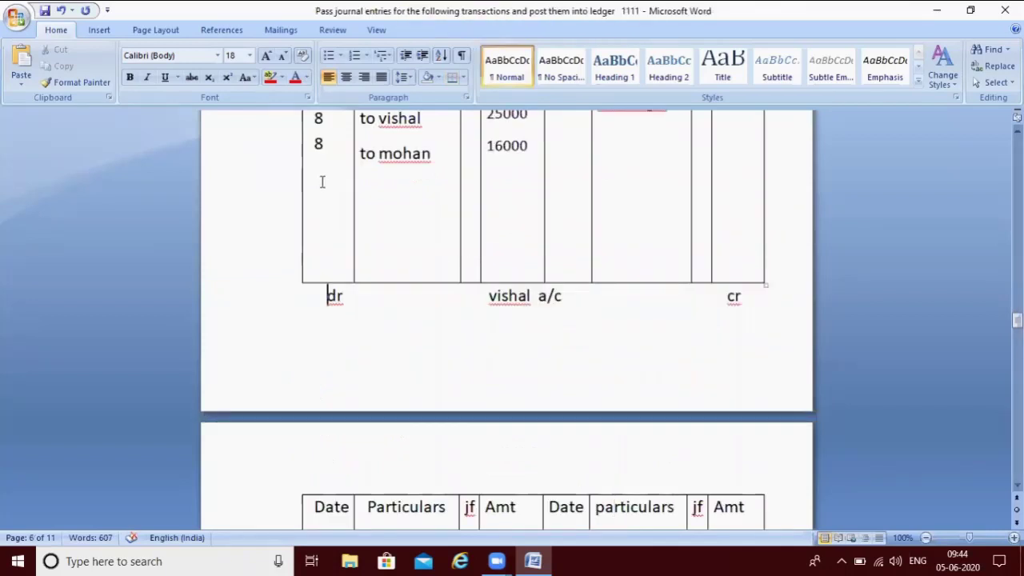
{"action": "left_click", "coordinate": [318, 198]}
{"action": "left_click", "coordinate": [319, 198]}
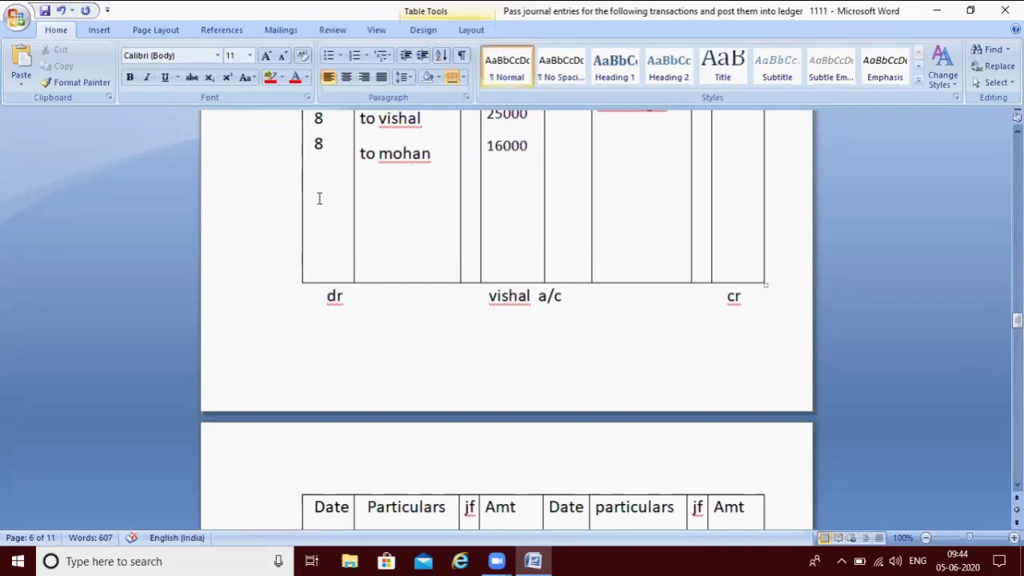
{"action": "left_click", "coordinate": [249, 55]}
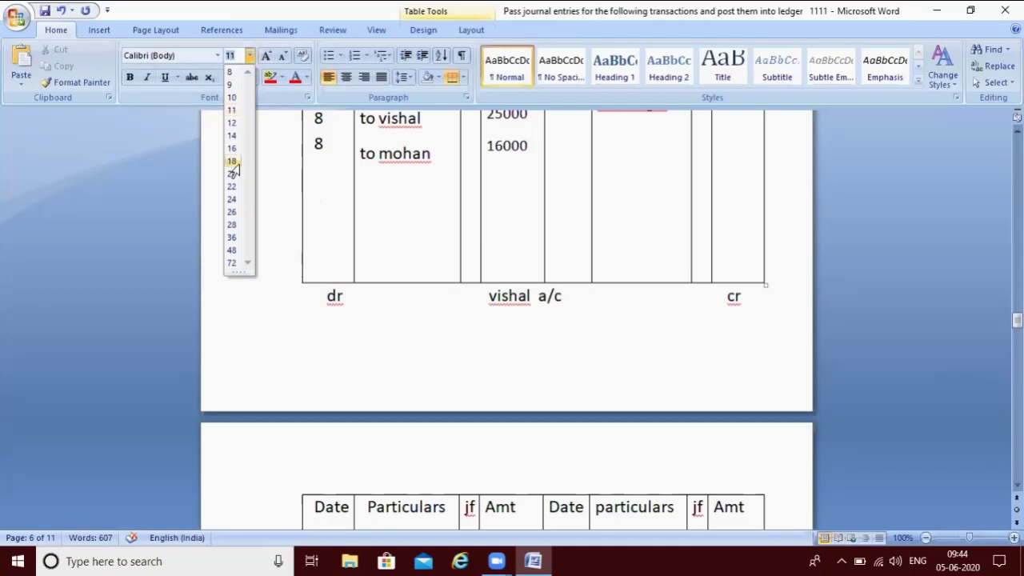
{"action": "left_click", "coordinate": [232, 162]}
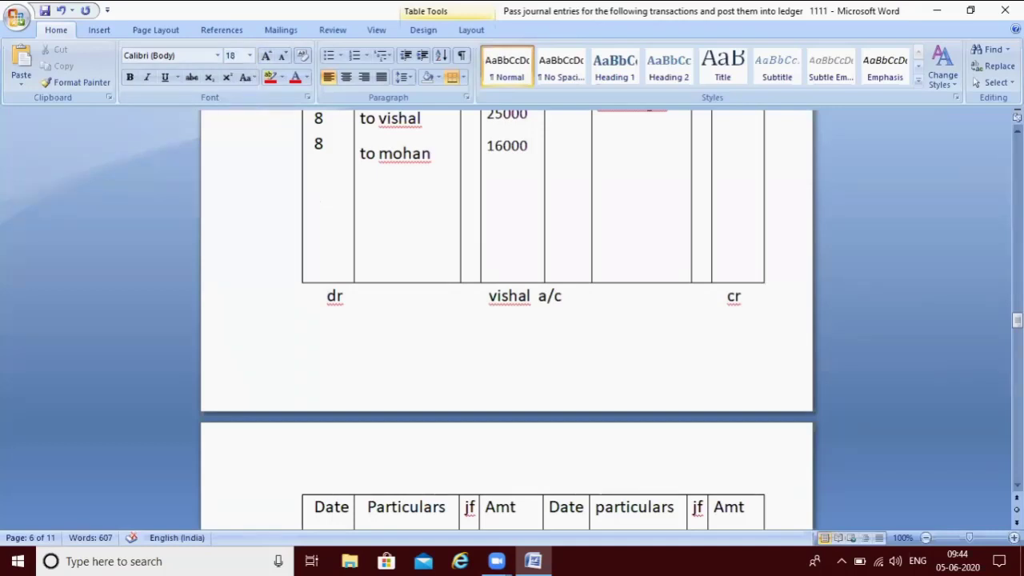
{"action": "type", "text": "28"}
Step: Complete the Purchase a/c debit posting dated 28 with the particulars "to pawan brother" and the amount 12000
{"action": "left_click", "coordinate": [360, 195]}
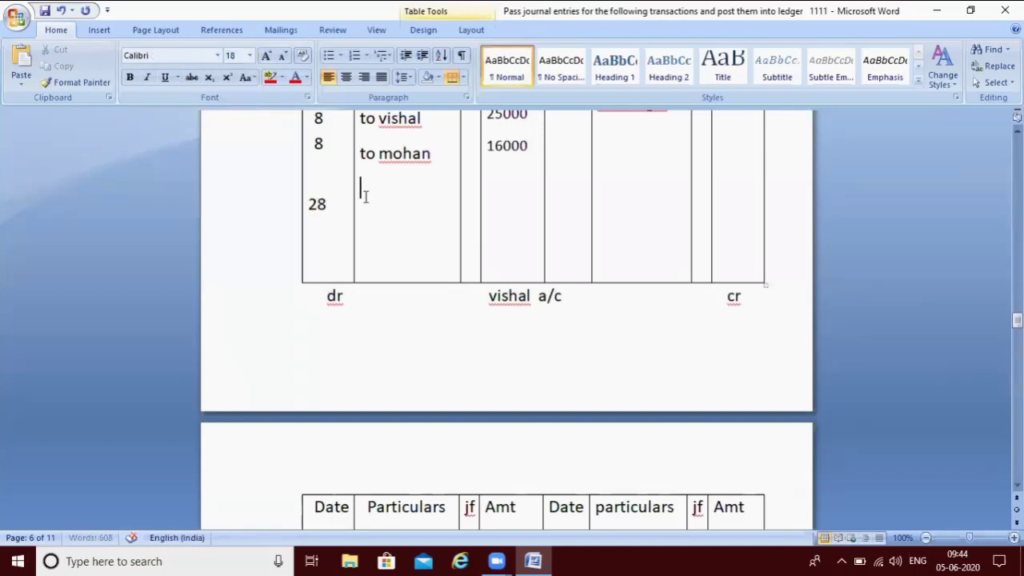
{"action": "type", "text": "to "}
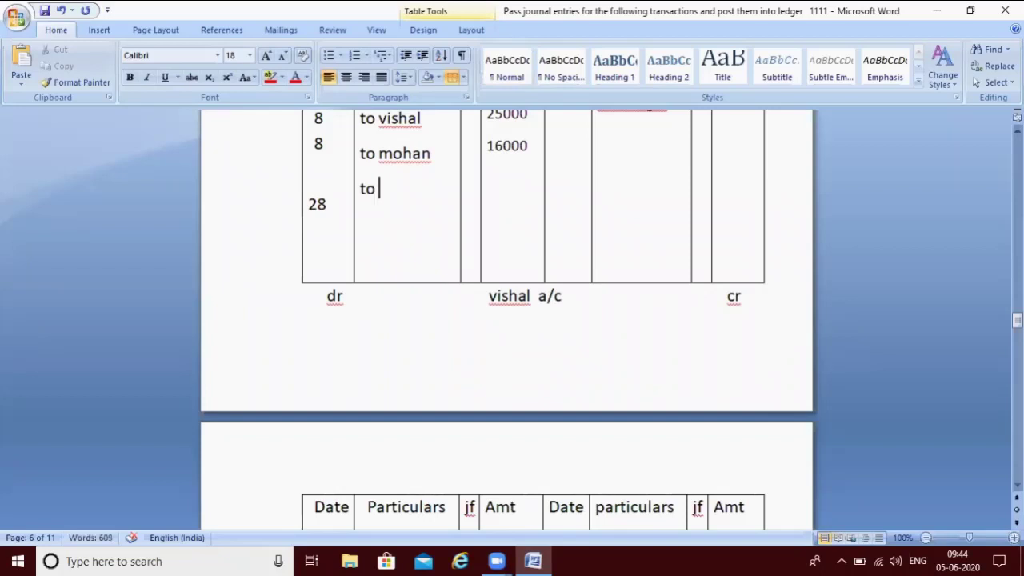
{"action": "type", "text": "pawan "}
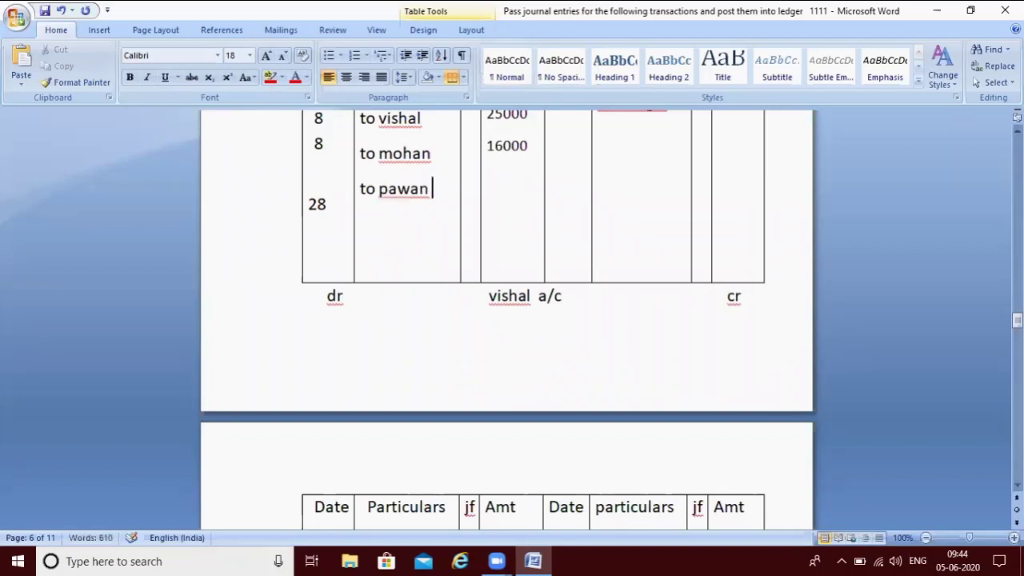
{"action": "type", "text": "brother"}
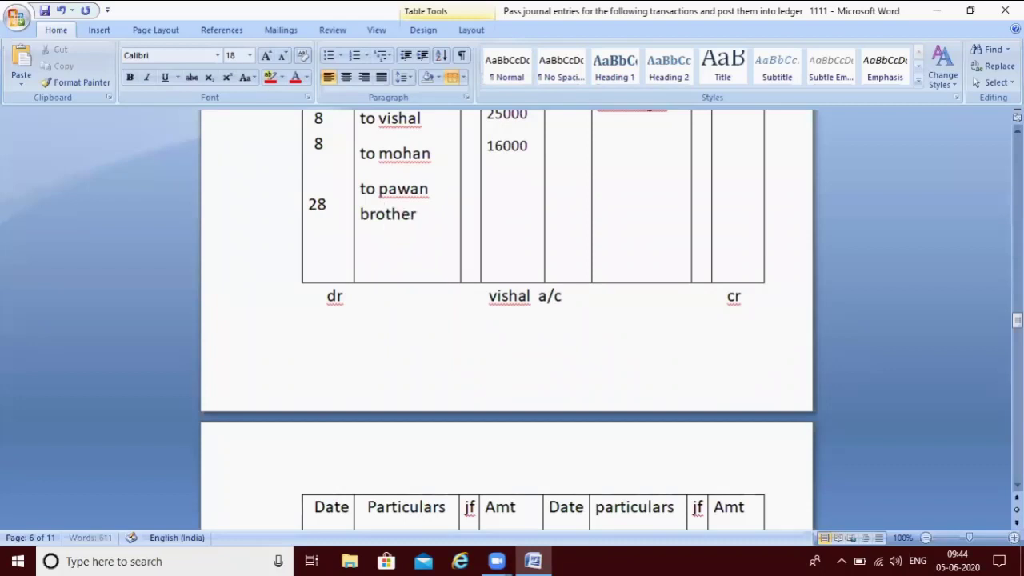
{"action": "left_click", "coordinate": [506, 204]}
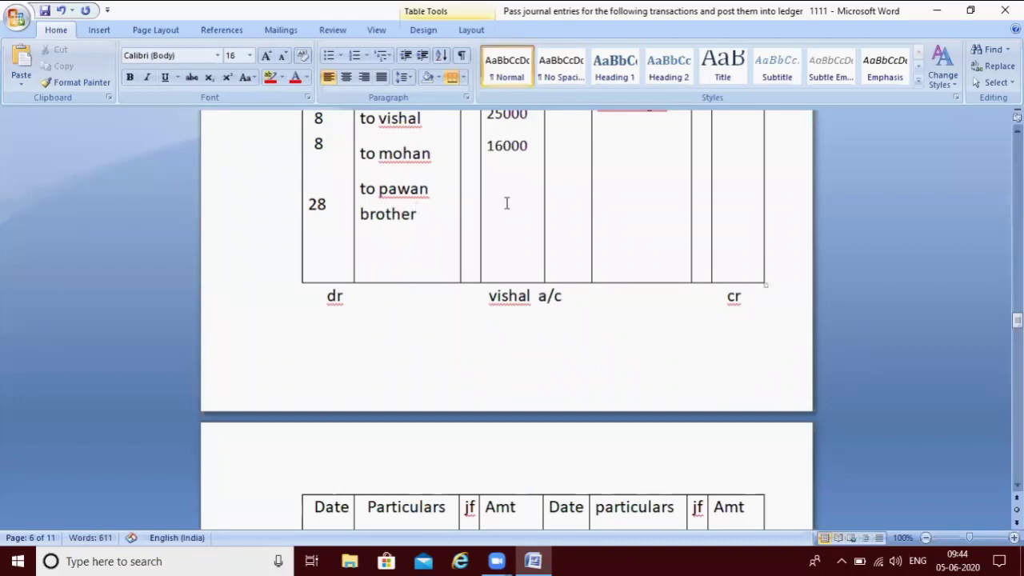
{"action": "key", "text": "Down"}
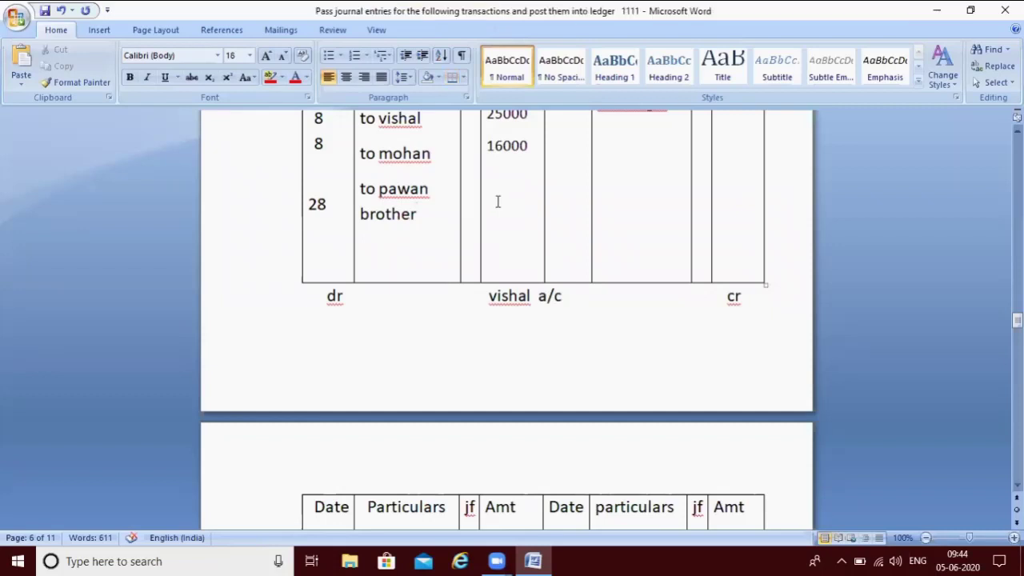
{"action": "left_click", "coordinate": [497, 202]}
{"action": "type", "text": "12"}
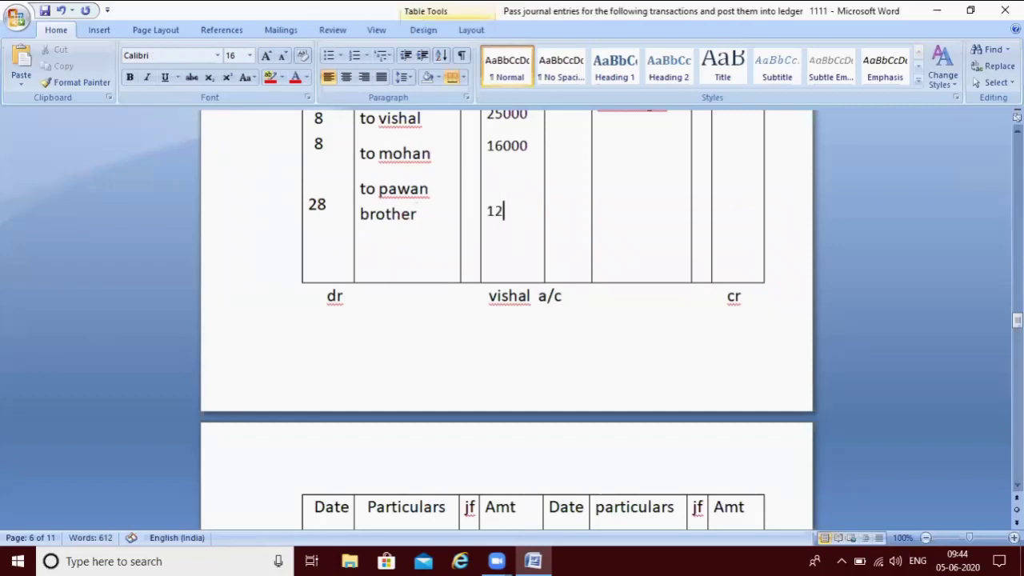
{"action": "type", "text": "000"}
Step: Duplicate the HERO LTD ledger, heading and table together, directly below the original
{"action": "key", "text": "Down"}
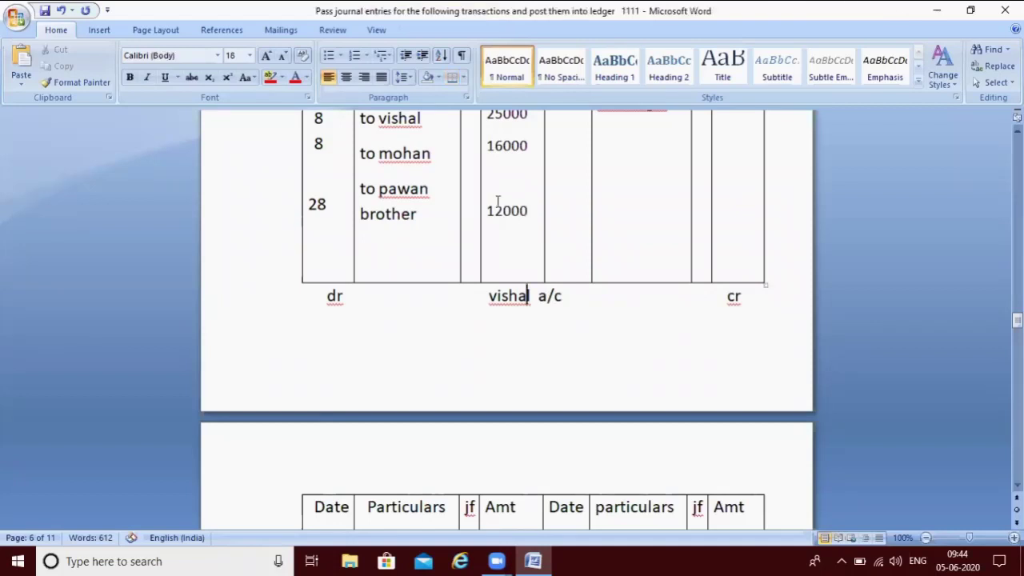
{"action": "key", "text": "Down"}
{"action": "key", "text": "Down"}
{"action": "key", "text": "Down"}
{"action": "key", "text": "Down"}
{"action": "key", "text": "Down"}
{"action": "key", "text": "Down"}
{"action": "key", "text": "Down"}
{"action": "key", "text": "Down"}
{"action": "key", "text": "Down"}
{"action": "key", "text": "Down"}
{"action": "key", "text": "Down"}
{"action": "key", "text": "Down"}
{"action": "key", "text": "Down"}
{"action": "key", "text": "Down"}
{"action": "key", "text": "Down"}
{"action": "key", "text": "Down"}
{"action": "key", "text": "Down"}
{"action": "key", "text": "Down"}
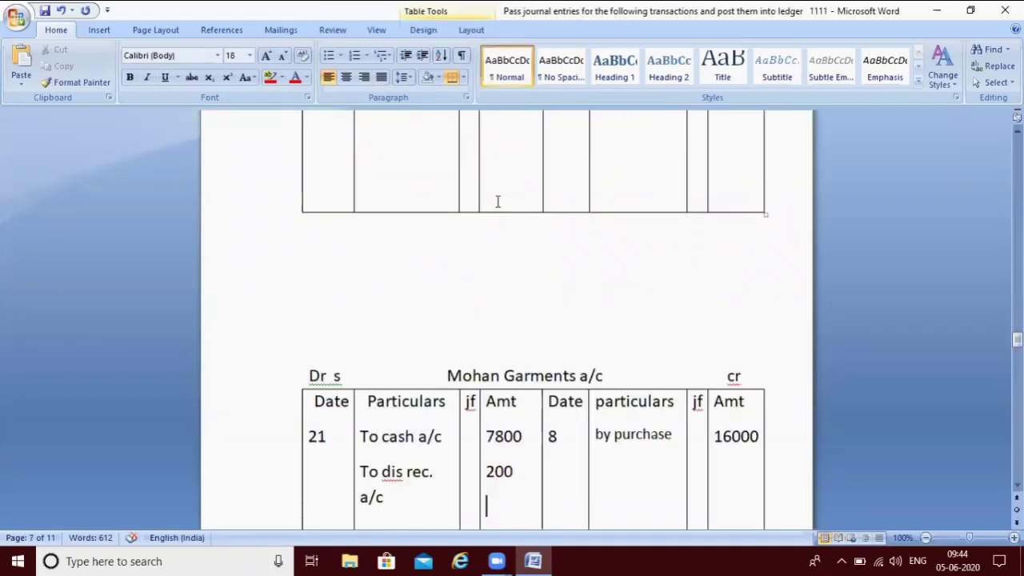
{"action": "key", "text": "Down"}
{"action": "key", "text": "Down"}
{"action": "key", "text": "Down"}
{"action": "key", "text": "Down"}
{"action": "key", "text": "Down"}
{"action": "key", "text": "Down"}
{"action": "key", "text": "Down"}
{"action": "key", "text": "Down"}
{"action": "key", "text": "Down"}
{"action": "key", "text": "Down"}
{"action": "key", "text": "Down"}
{"action": "key", "text": "Down"}
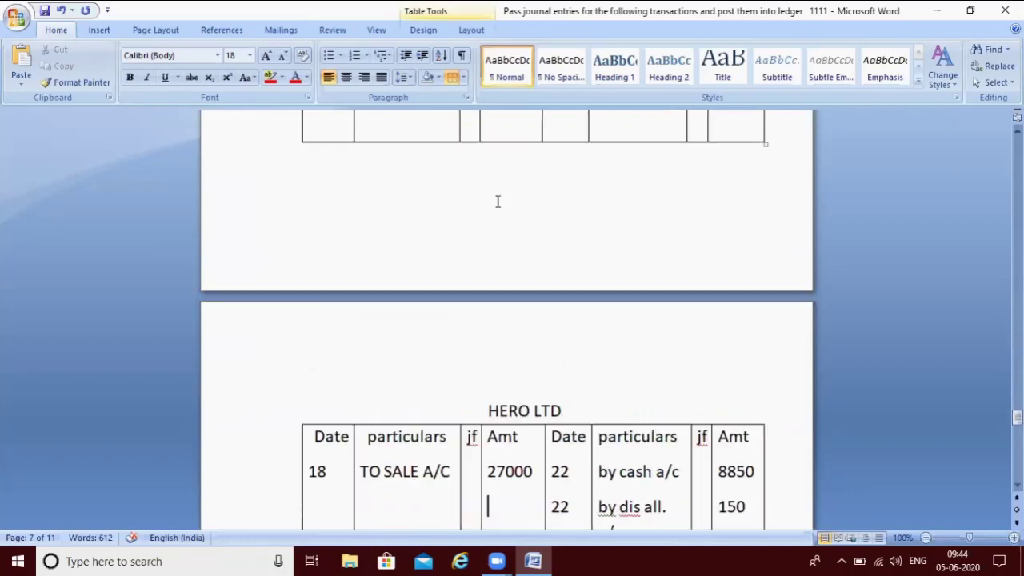
{"action": "key", "text": "Down"}
{"action": "key", "text": "Down"}
{"action": "key", "text": "Down"}
{"action": "key", "text": "Down"}
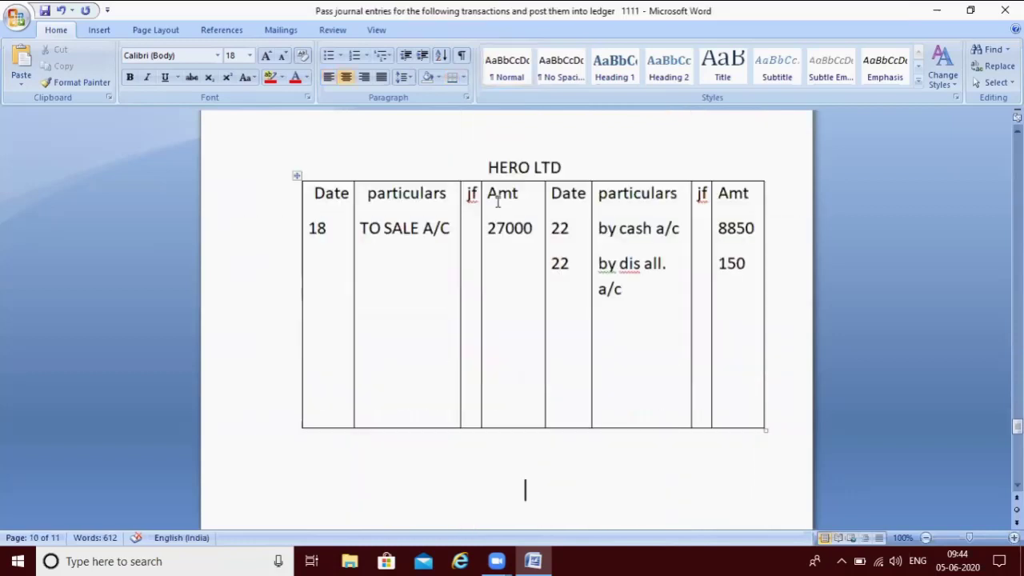
{"action": "scroll", "coordinate": [497, 201], "scroll_direction": "up", "scroll_amount": 3}
{"action": "key", "text": "Up"}
{"action": "key", "text": "Up"}
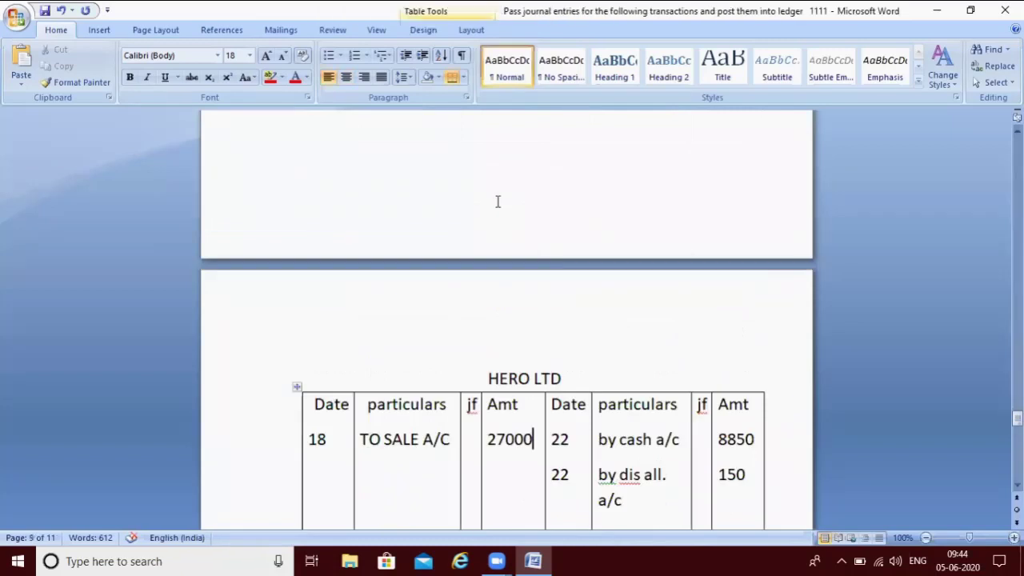
{"action": "key", "text": "Up"}
{"action": "key", "text": "Home"}
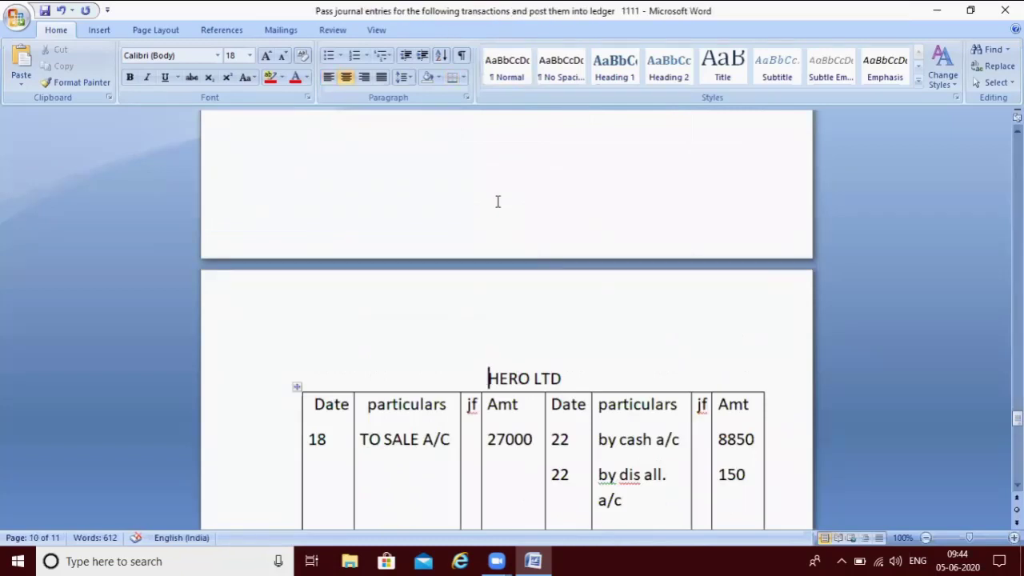
{"action": "key", "text": "shift+Down"}
{"action": "key", "text": "shift+Down"}
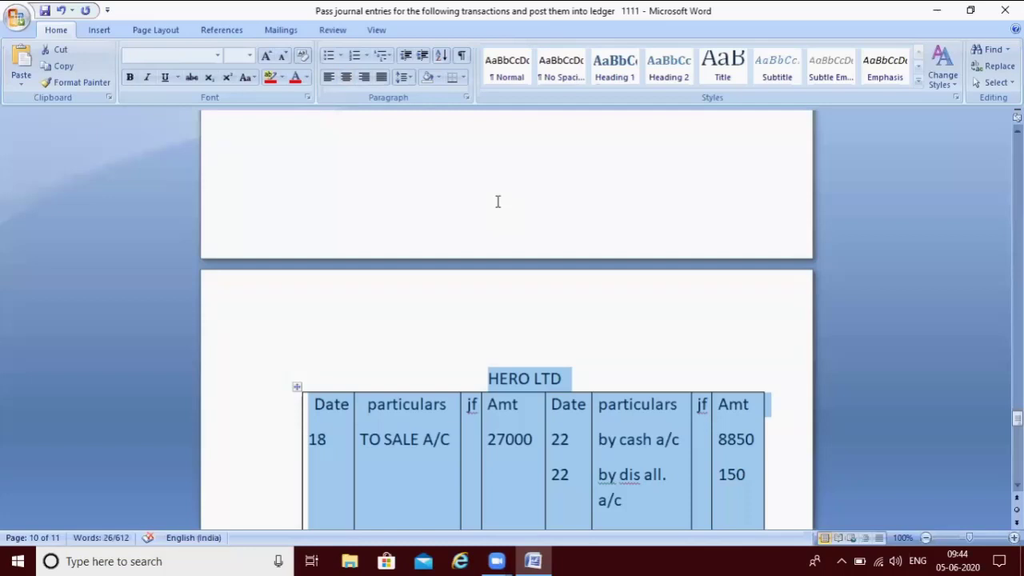
{"action": "key", "text": "Down"}
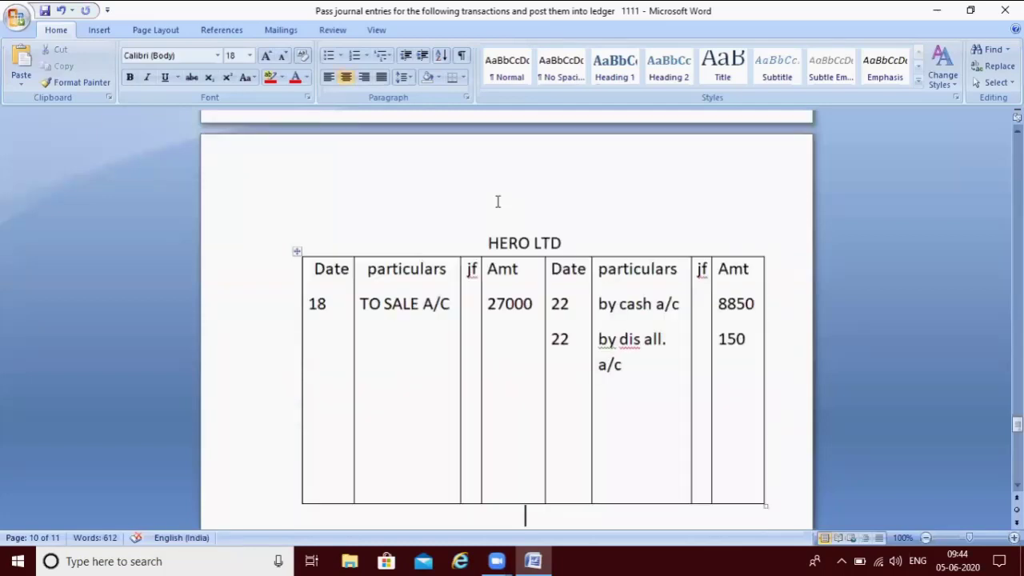
{"action": "key", "text": "ctrl+v"}
Step: Rename the heading of the duplicated ledger, directly below the HERO LTD table, to "Pawan brother"
{"action": "key", "text": "Up"}
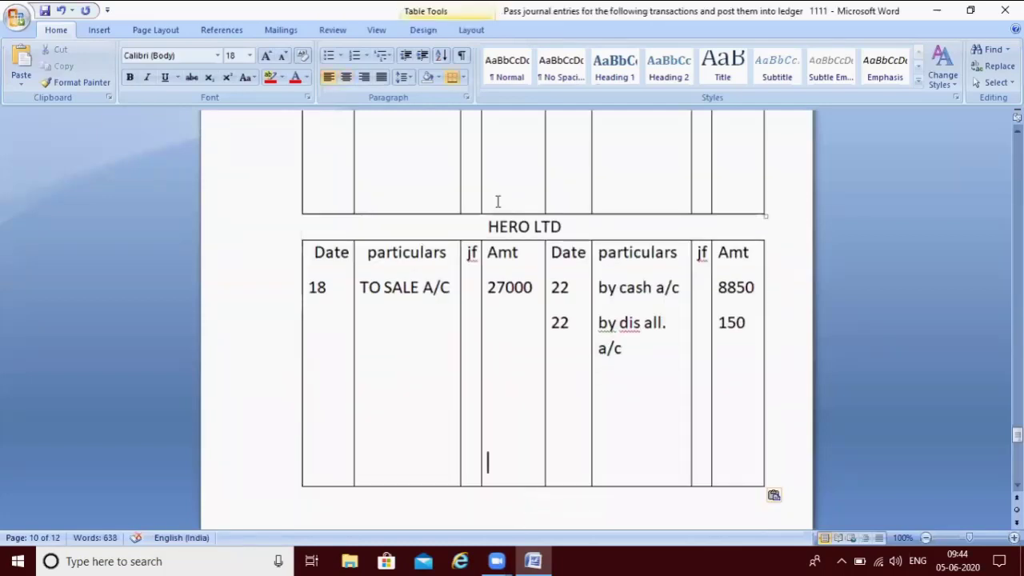
{"action": "key", "text": "ctrl+Return"}
{"action": "scroll", "coordinate": [497, 202], "scroll_direction": "down", "scroll_amount": 2}
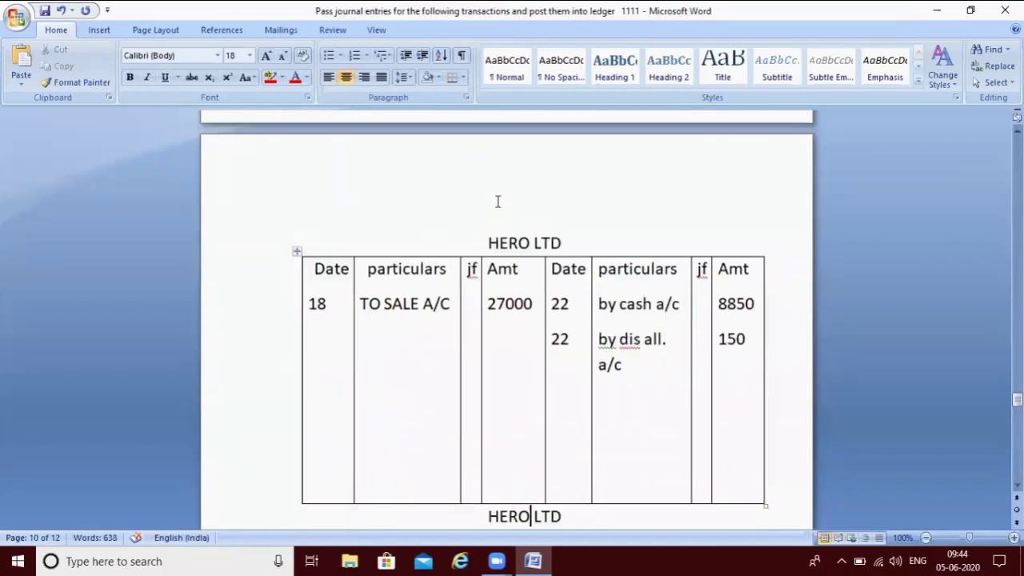
{"action": "scroll", "coordinate": [497, 202], "scroll_direction": "down", "scroll_amount": 1}
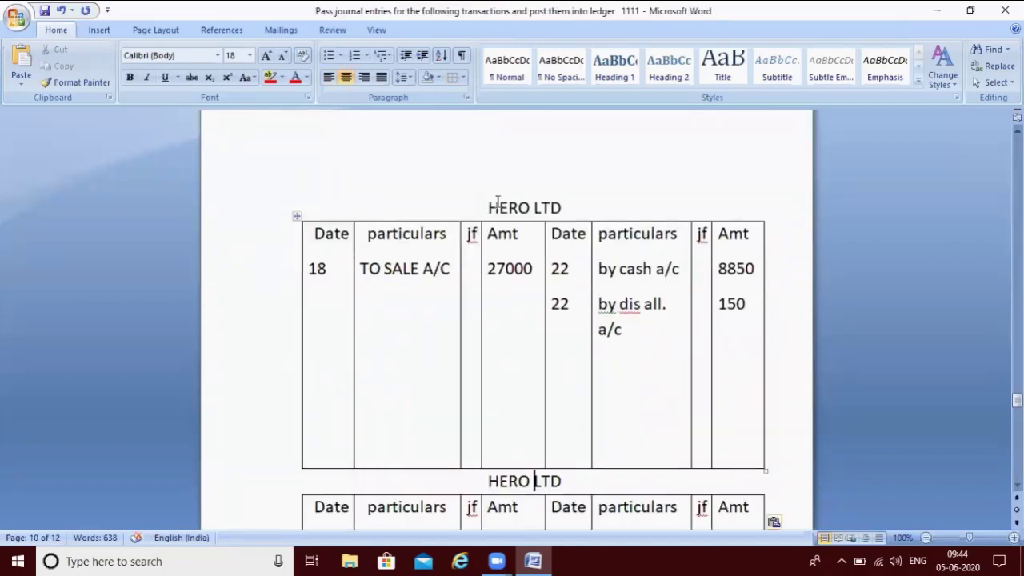
{"action": "key", "text": "End"}
{"action": "key", "text": "BackSpace"}
{"action": "key", "text": "BackSpace"}
{"action": "key", "text": "BackSpace"}
{"action": "key", "text": "BackSpace"}
{"action": "key", "text": "BackSpace"}
{"action": "key", "text": "BackSpace"}
{"action": "key", "text": "BackSpace"}
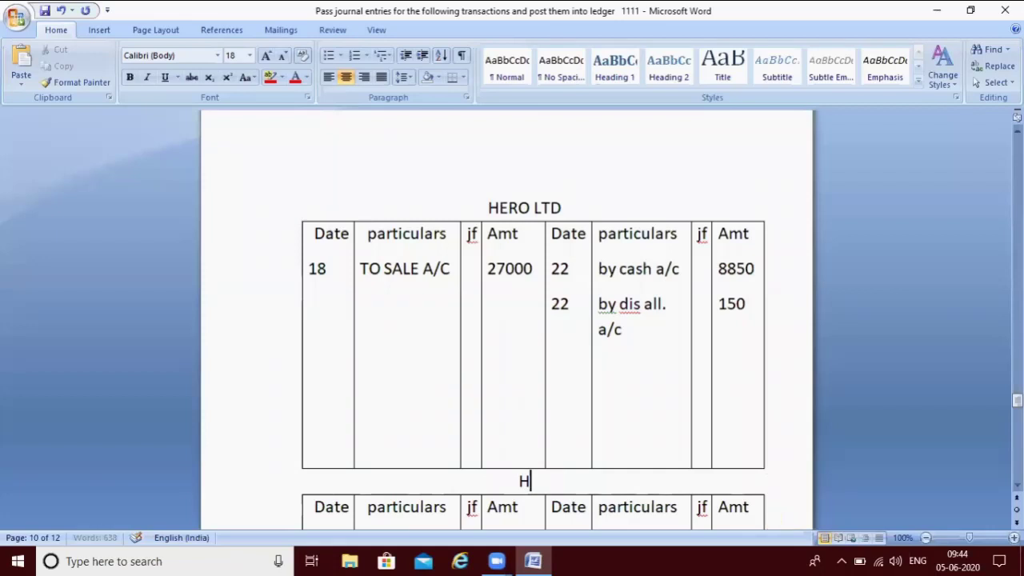
{"action": "key", "text": "BackSpace"}
{"action": "type", "text": "paw"}
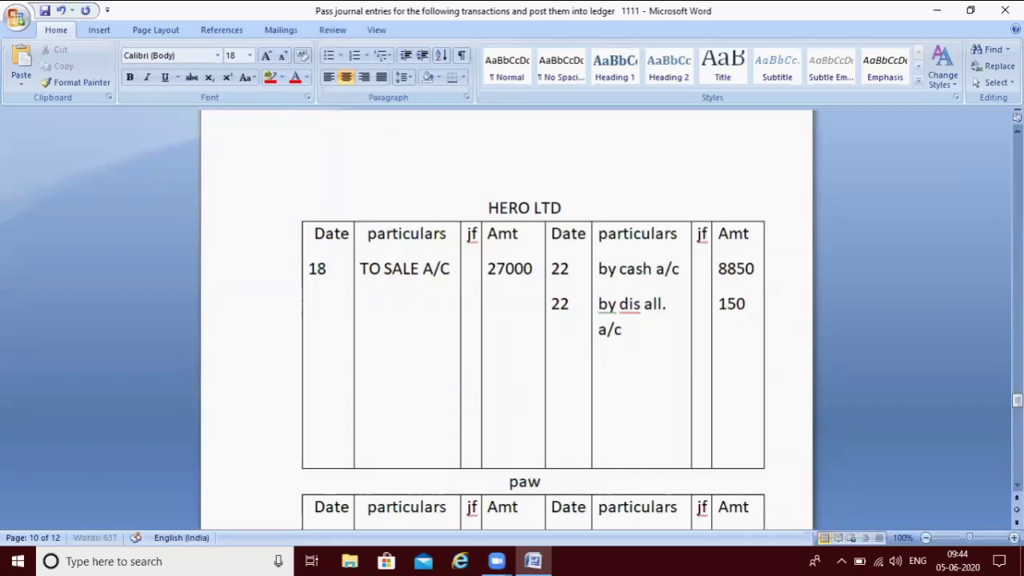
{"action": "type", "text": "an b"}
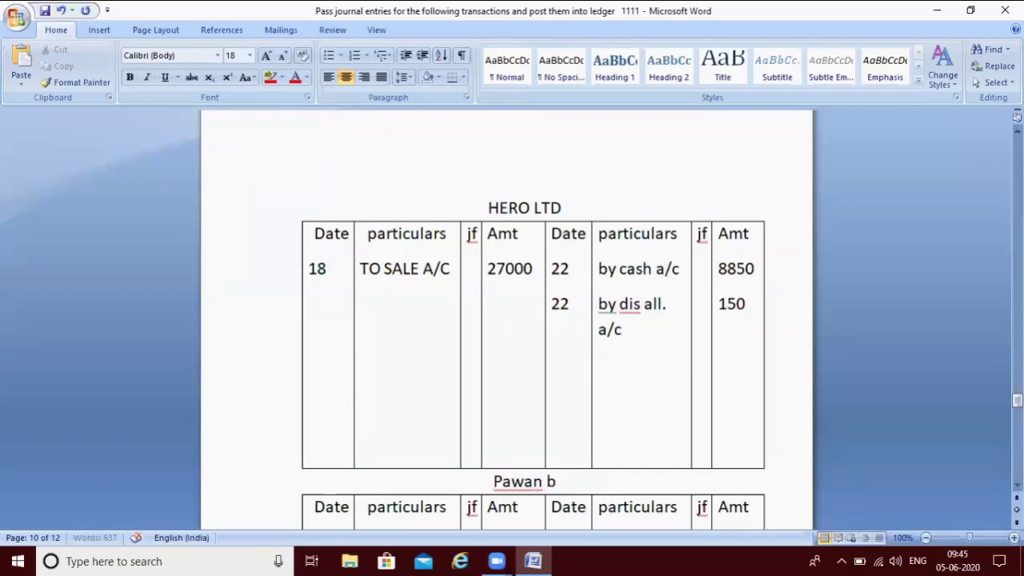
{"action": "type", "text": "rother"}
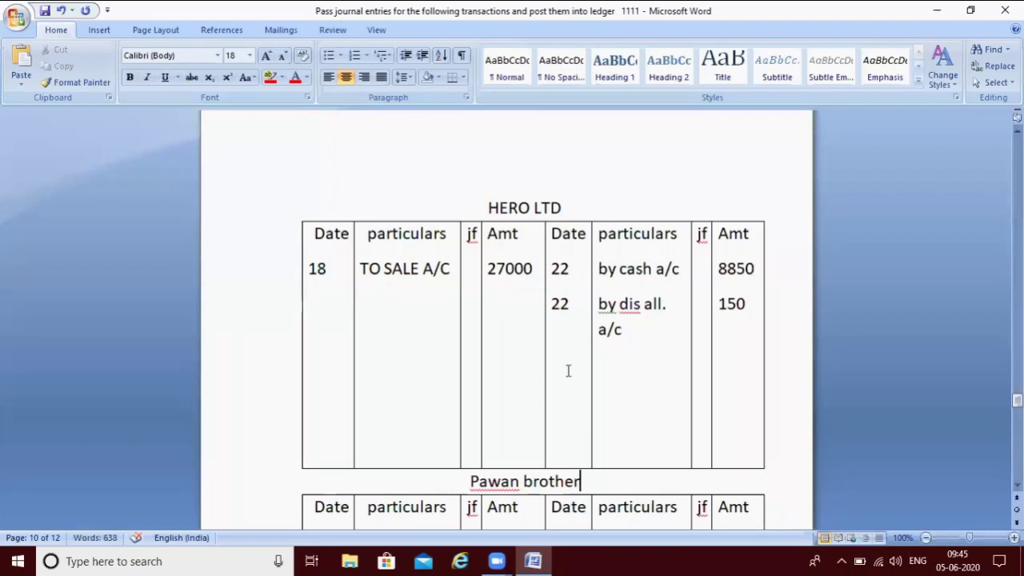
Step: Delete both copied dates from the credit-side Date column of the Pawan brother ledger
{"action": "key", "text": "Down"}
{"action": "key", "text": "Down"}
{"action": "key", "text": "Down"}
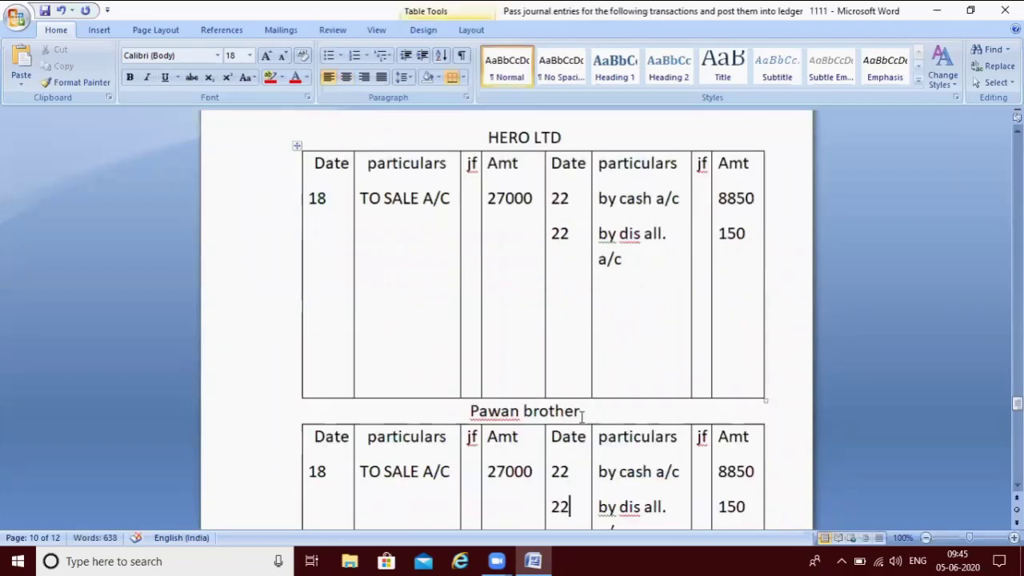
{"action": "key", "text": "BackSpace"}
{"action": "key", "text": "BackSpace"}
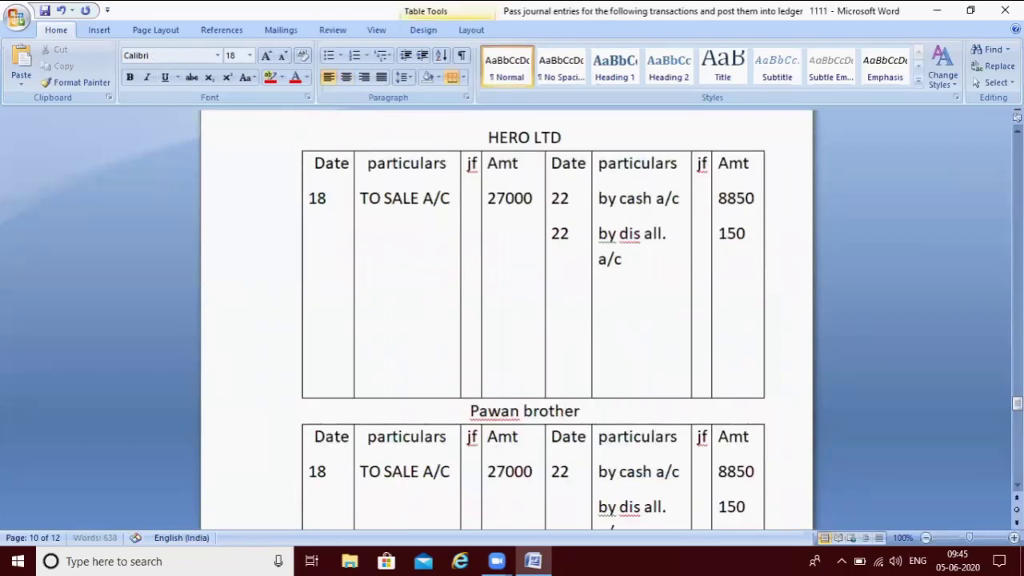
{"action": "key", "text": "BackSpace"}
{"action": "key", "text": "BackSpace"}
{"action": "key", "text": "BackSpace"}
{"action": "key", "text": "BackSpace"}
{"action": "key", "text": "Down"}
{"action": "key", "text": "Down"}
{"action": "key", "text": "Down"}
{"action": "key", "text": "Down"}
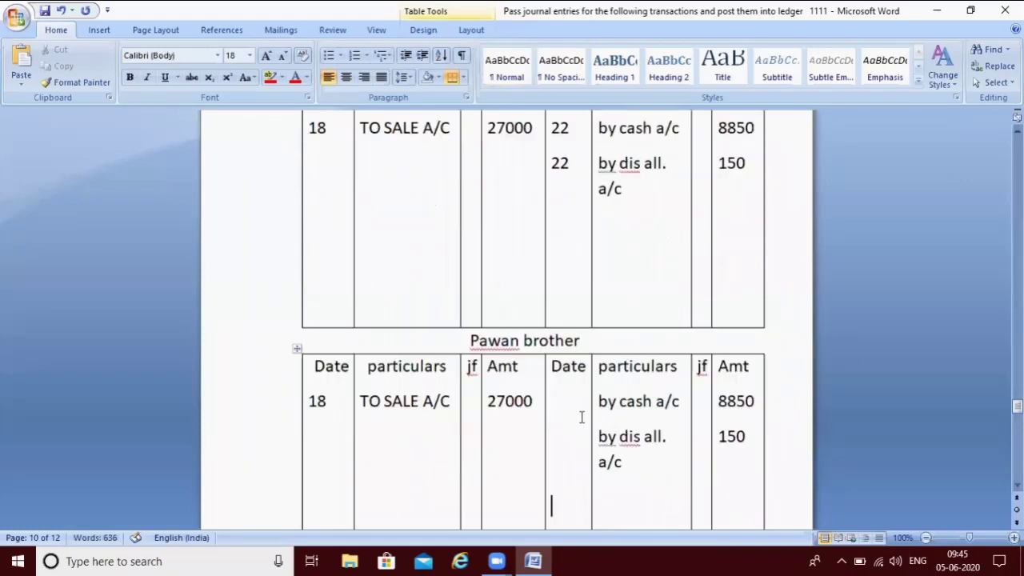
Step: Delete both copied amounts from the credit-side Amt column of the Pawan brother ledger, keeping the column heading
{"action": "left_click", "coordinate": [749, 435]}
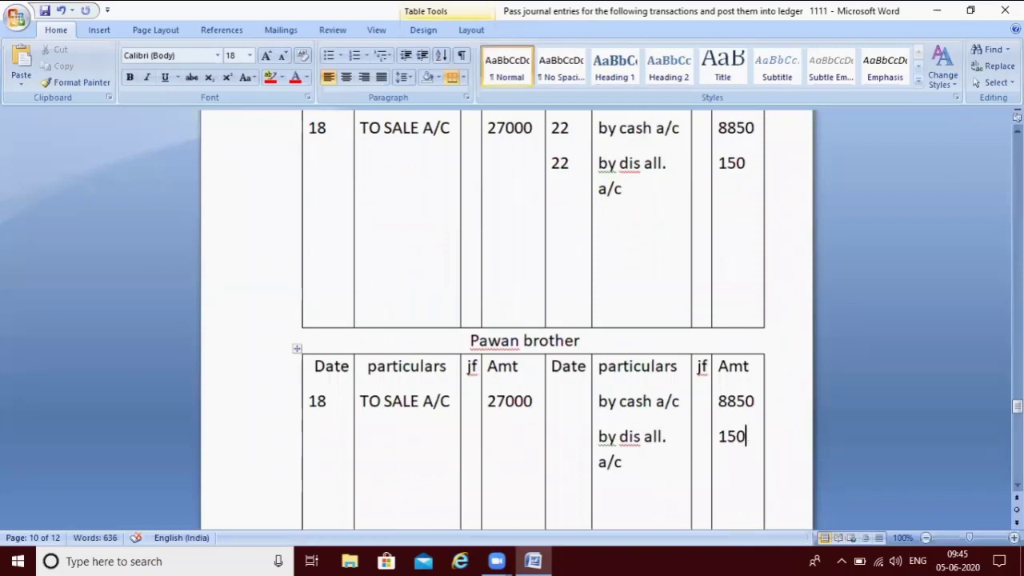
{"action": "key", "text": "BackSpace"}
{"action": "key", "text": "BackSpace"}
{"action": "key", "text": "BackSpace"}
{"action": "key", "text": "BackSpace"}
{"action": "key", "text": "BackSpace"}
{"action": "key", "text": "BackSpace"}
{"action": "key", "text": "BackSpace"}
{"action": "key", "text": "BackSpace"}
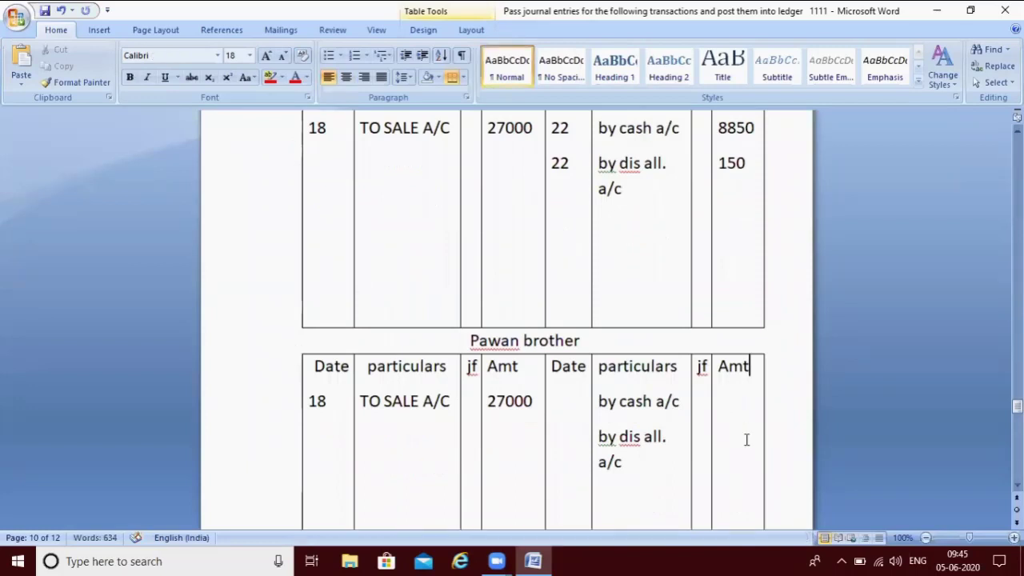
Step: Clear the copied credit-side particulars in the Pawan brother ledger, leaving only the column heading "particulars"
{"action": "left_click", "coordinate": [648, 469]}
{"action": "key", "text": "BackSpace"}
{"action": "key", "text": "BackSpace"}
{"action": "key", "text": "BackSpace"}
{"action": "key", "text": "BackSpace"}
{"action": "key", "text": "BackSpace"}
{"action": "key", "text": "BackSpace"}
{"action": "key", "text": "BackSpace"}
{"action": "key", "text": "BackSpace"}
{"action": "key", "text": "BackSpace"}
{"action": "key", "text": "BackSpace"}
{"action": "key", "text": "BackSpace"}
{"action": "key", "text": "BackSpace"}
{"action": "key", "text": "BackSpace"}
{"action": "key", "text": "BackSpace"}
{"action": "key", "text": "BackSpace"}
{"action": "key", "text": "BackSpace"}
{"action": "key", "text": "BackSpace"}
{"action": "key", "text": "BackSpace"}
{"action": "key", "text": "BackSpace"}
{"action": "key", "text": "BackSpace"}
{"action": "key", "text": "BackSpace"}
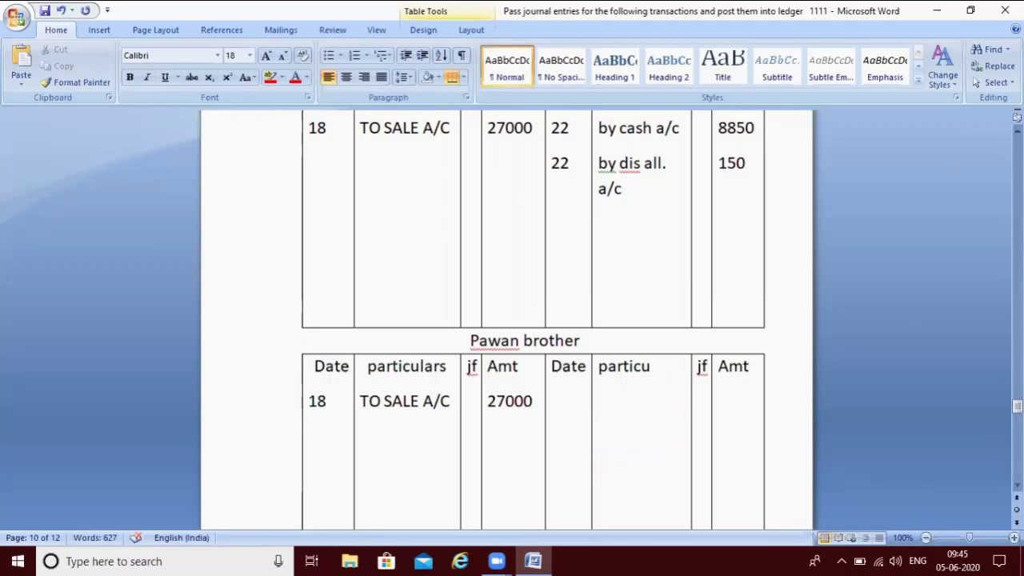
{"action": "type", "text": "lars"}
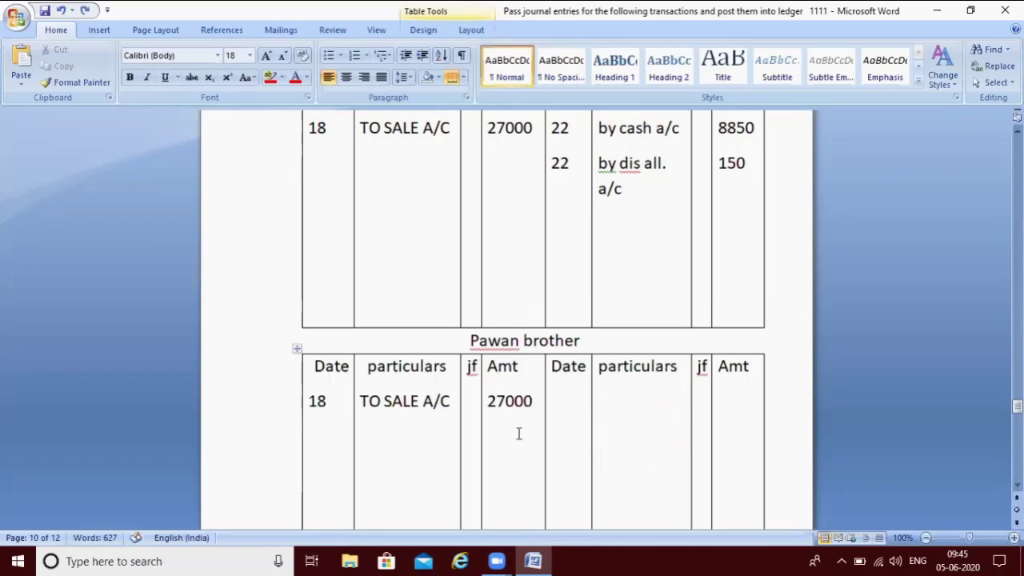
Step: Clear the copied debit-side posting from the Pawan brother ledger, removing its amount, particulars and date
{"action": "left_click", "coordinate": [535, 401]}
{"action": "key", "text": "BackSpace"}
{"action": "key", "text": "BackSpace"}
{"action": "key", "text": "BackSpace"}
{"action": "key", "text": "BackSpace"}
{"action": "key", "text": "BackSpace"}
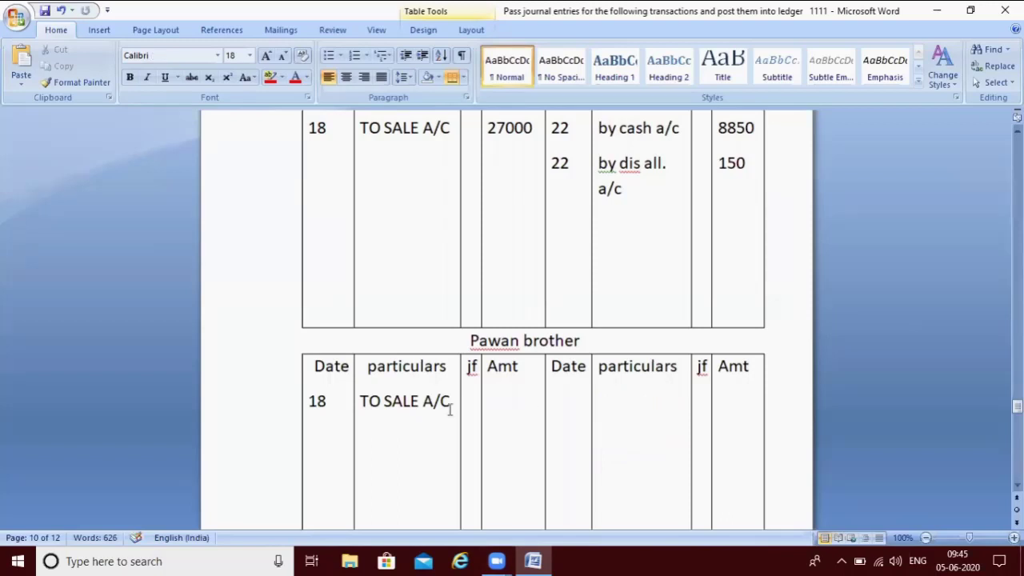
{"action": "left_click", "coordinate": [451, 407]}
{"action": "key", "text": "BackSpace"}
{"action": "key", "text": "BackSpace"}
{"action": "key", "text": "BackSpace"}
{"action": "key", "text": "BackSpace"}
{"action": "key", "text": "BackSpace"}
{"action": "key", "text": "BackSpace"}
{"action": "key", "text": "BackSpace"}
{"action": "key", "text": "BackSpace"}
{"action": "key", "text": "BackSpace"}
{"action": "key", "text": "BackSpace"}
{"action": "key", "text": "BackSpace"}
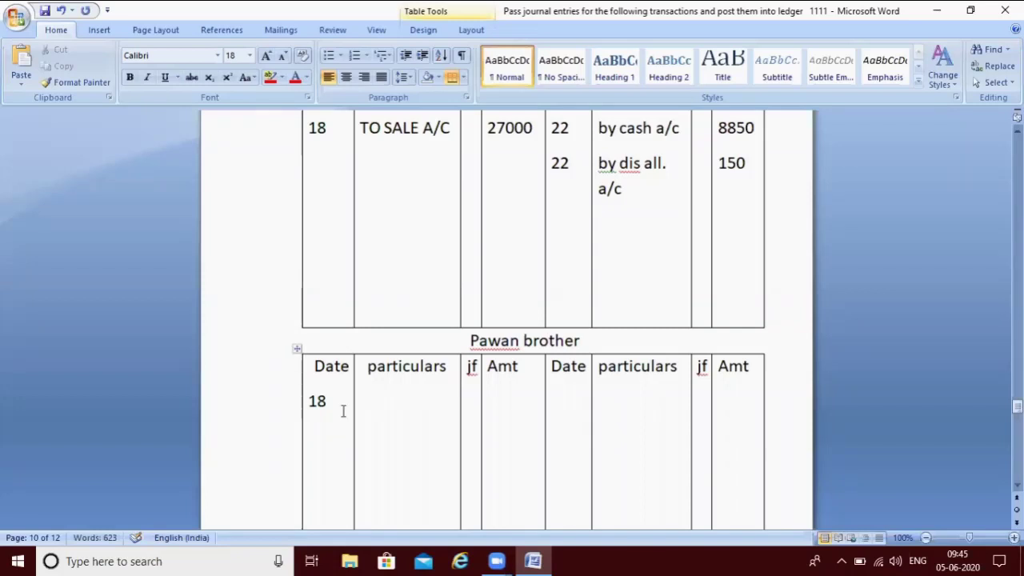
{"action": "key", "text": "BackSpace"}
{"action": "key", "text": "BackSpace"}
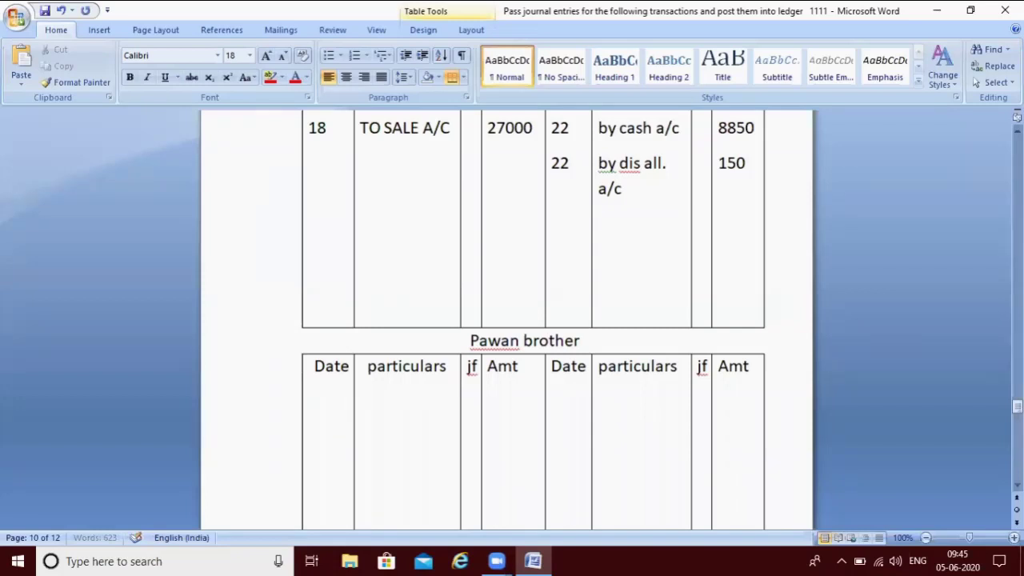
Step: Post the credit entry dated 28 in the Pawan brother ledger with the particulars "by purchase a/c" and the amount 12000
{"action": "left_click", "coordinate": [576, 409]}
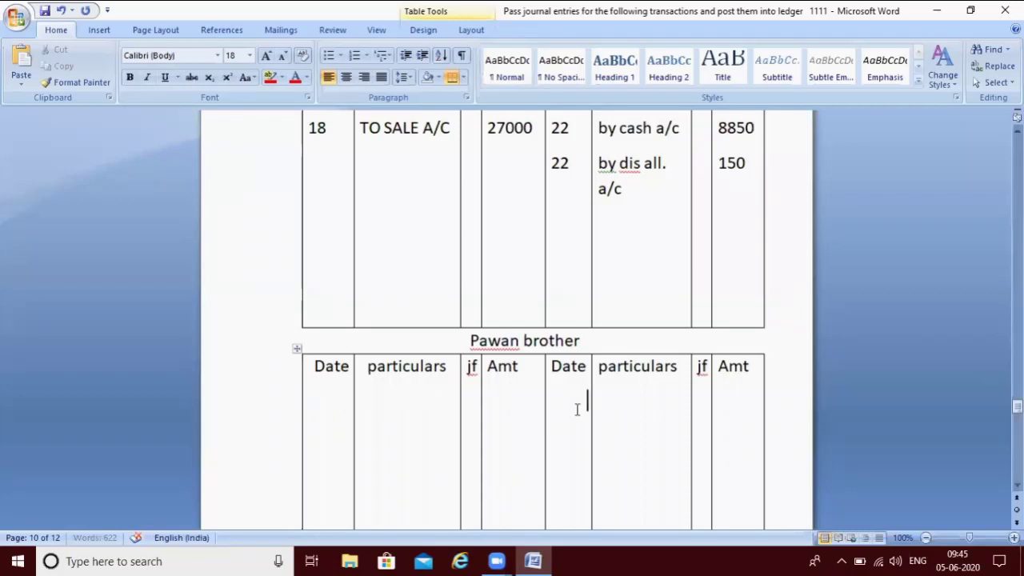
{"action": "type", "text": "28"}
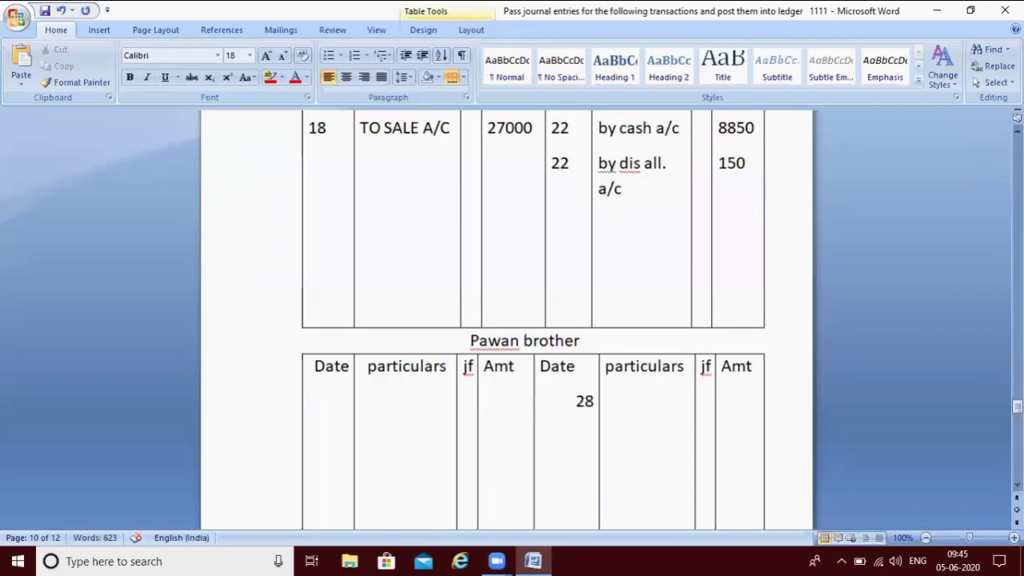
{"action": "left_click", "coordinate": [618, 392]}
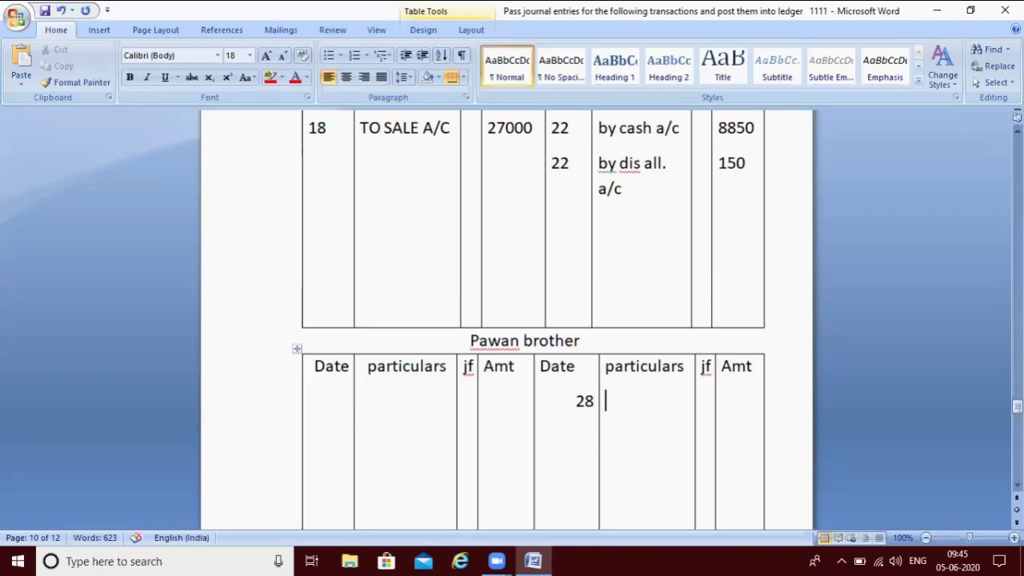
{"action": "type", "text": "by pu"}
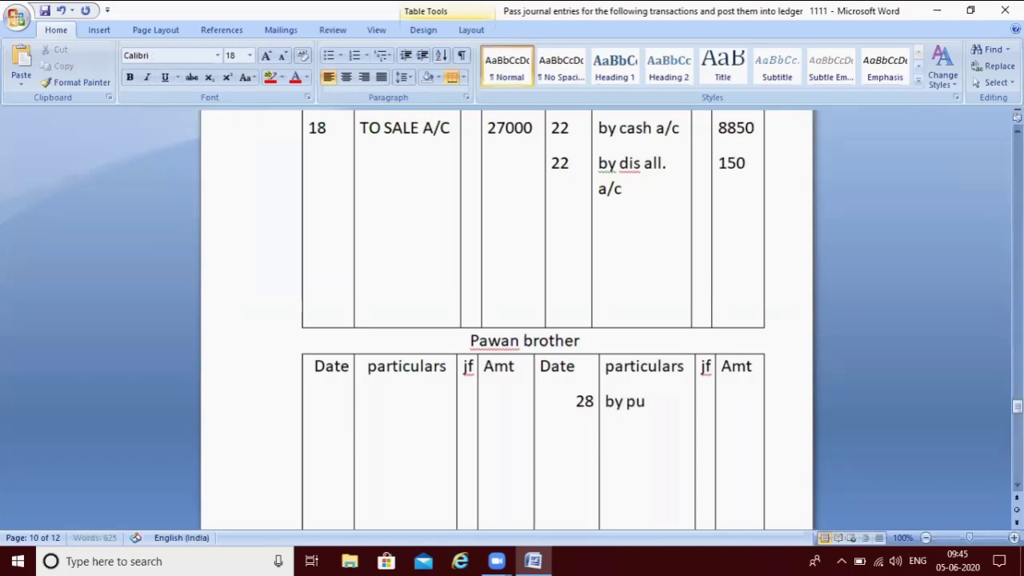
{"action": "type", "text": "rchase"}
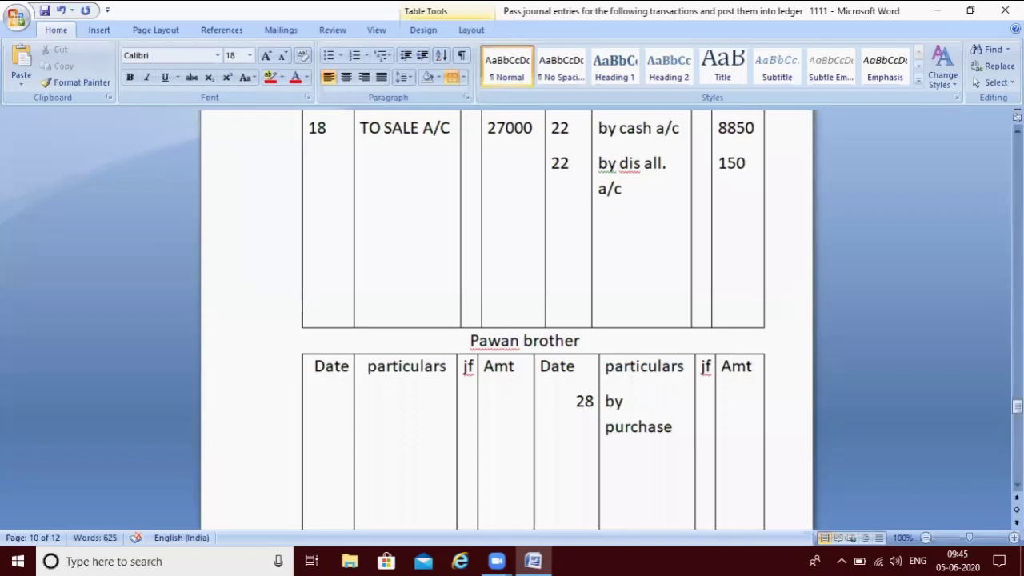
{"action": "type", "text": " a/c"}
{"action": "left_click", "coordinate": [741, 434]}
{"action": "type", "text": "1"}
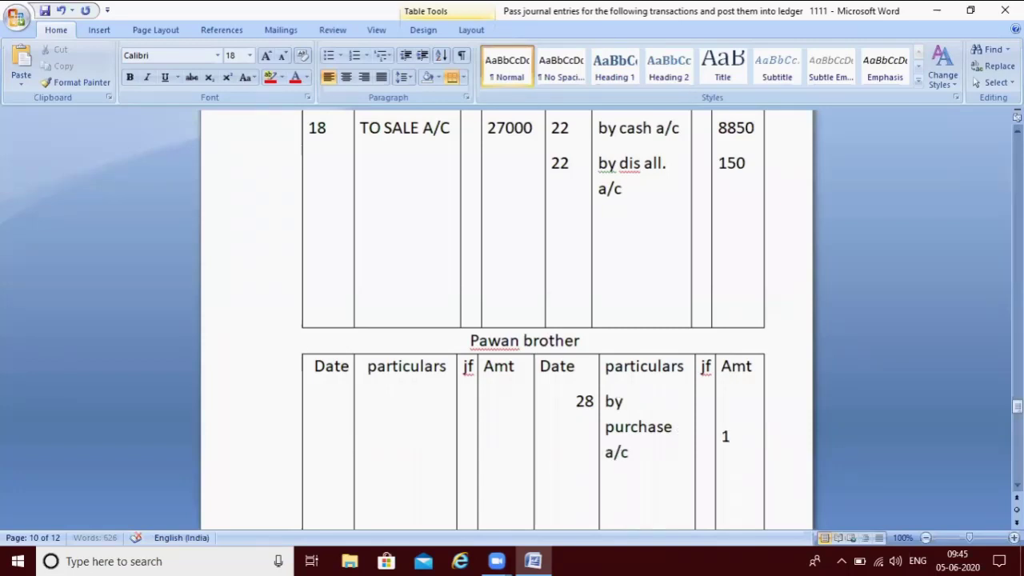
{"action": "type", "text": "2000"}
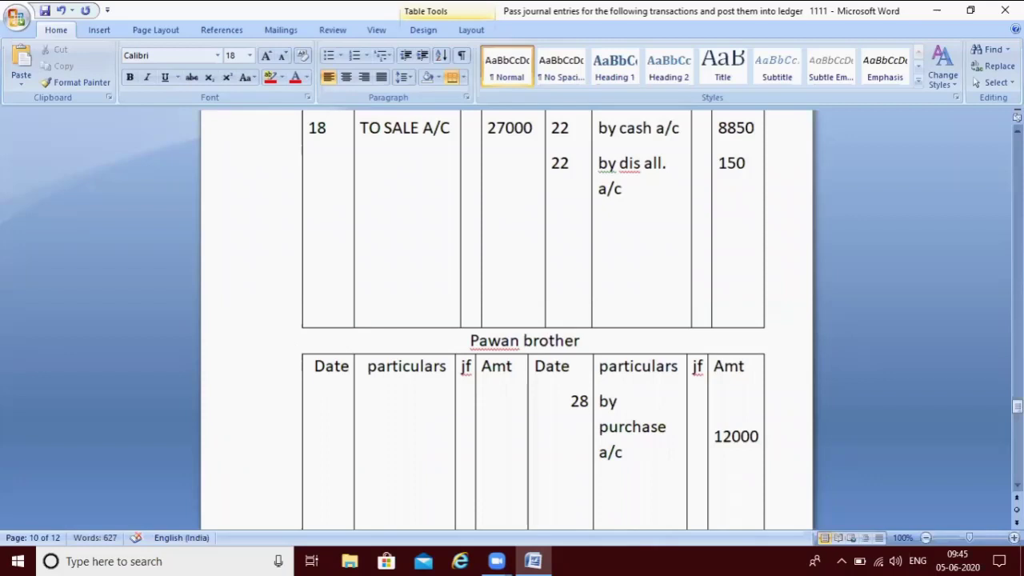
Step: Go back to the transaction list and examine the transaction dated 30 for rent and salaries
{"action": "key", "text": "Up"}
{"action": "scroll", "coordinate": [742, 434], "scroll_direction": "up", "scroll_amount": 10}
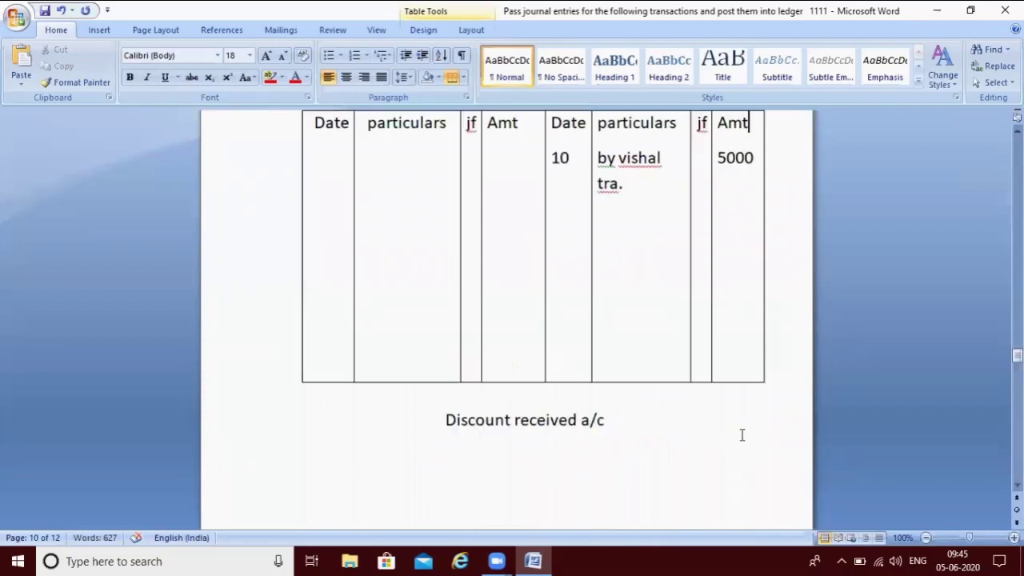
{"action": "key", "text": "Page_Up"}
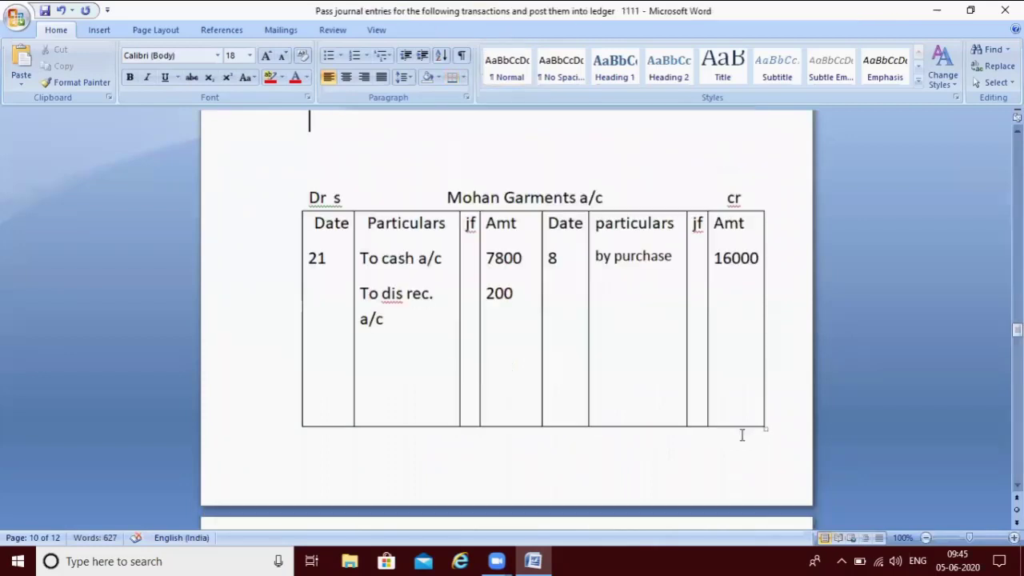
{"action": "key", "text": "Page_Up"}
{"action": "key", "text": "Page_Up"}
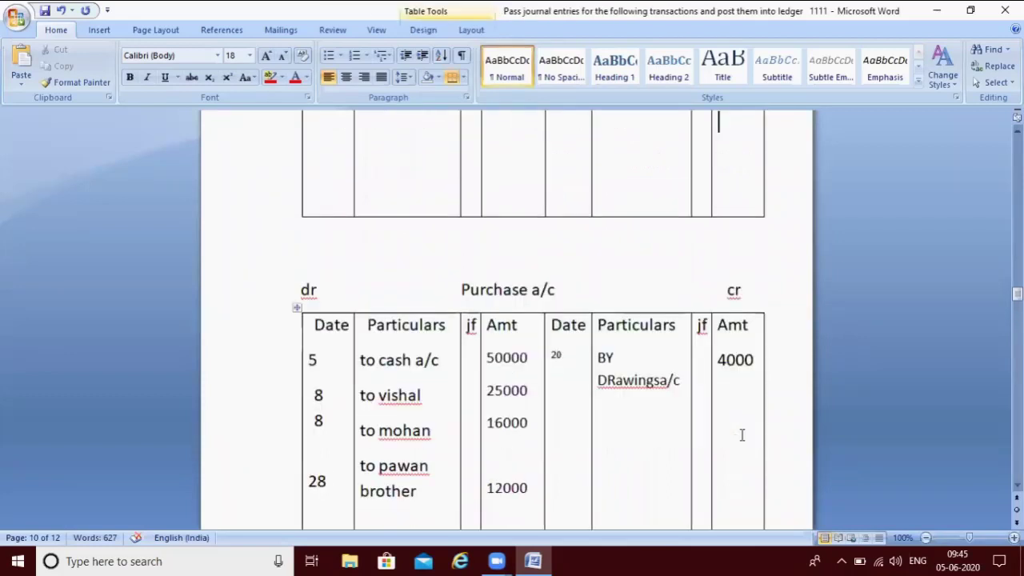
{"action": "key", "text": "Page_Up"}
{"action": "key", "text": "Page_Up"}
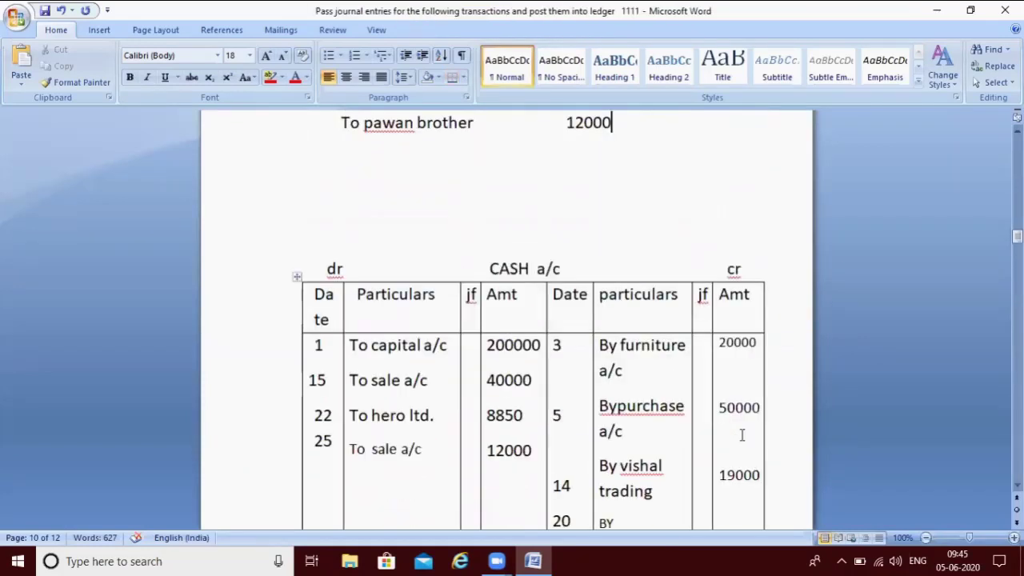
{"action": "key", "text": "Up"}
{"action": "key", "text": "Up"}
{"action": "key", "text": "Page_Up"}
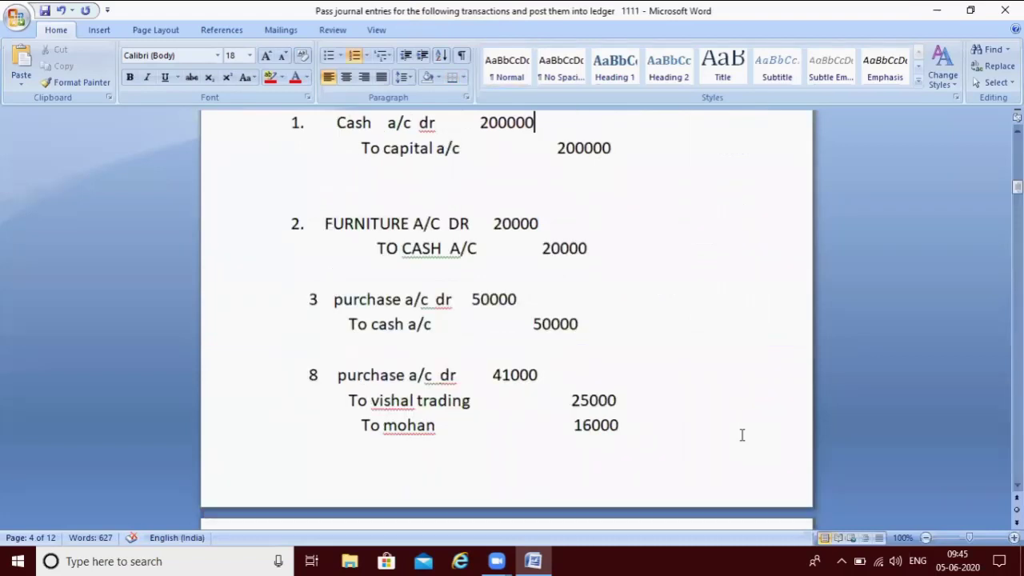
{"action": "key", "text": "Page_Up"}
{"action": "key", "text": "Up"}
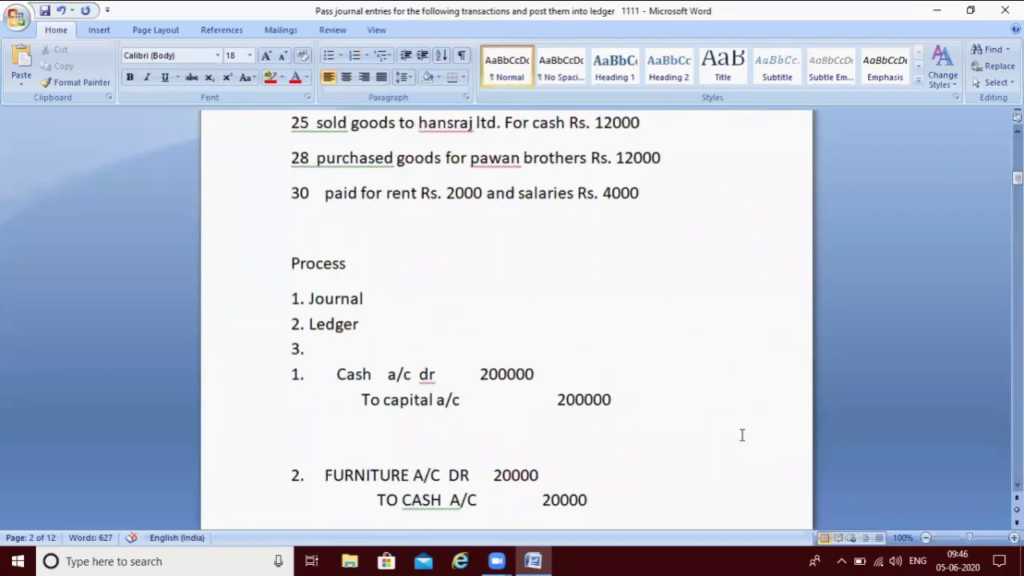
{"action": "key", "text": "Up"}
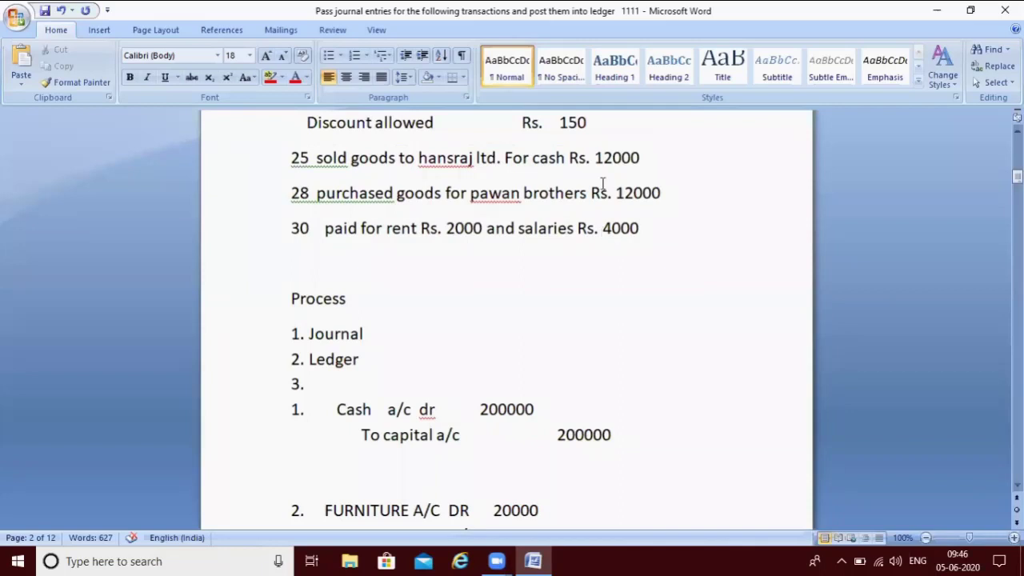
{"action": "left_click", "coordinate": [600, 218]}
{"action": "key", "text": "Down"}
{"action": "key", "text": "Down"}
{"action": "key", "text": "Down"}
{"action": "key", "text": "Down"}
{"action": "key", "text": "Down"}
{"action": "key", "text": "Down"}
{"action": "key", "text": "Down"}
{"action": "key", "text": "Down"}
{"action": "key", "text": "Down"}
{"action": "key", "text": "Down"}
{"action": "key", "text": "Down"}
{"action": "key", "text": "Down"}
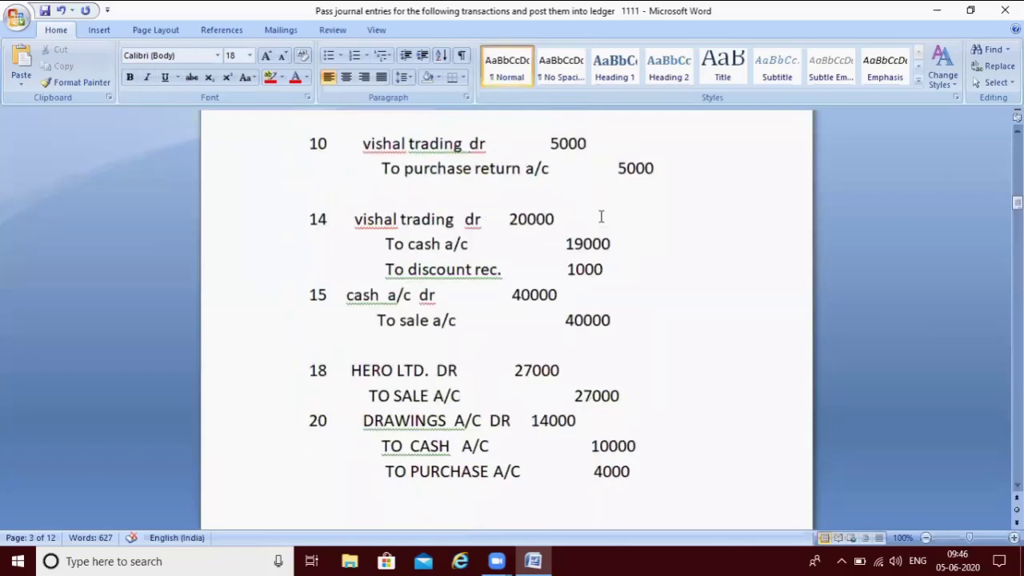
{"action": "type", "text": "30"}
{"action": "key", "text": "Tab"}
{"action": "key", "text": "BackSpace"}
{"action": "key", "text": "BackSpace"}
{"action": "scroll", "coordinate": [506, 320], "scroll_direction": "down", "scroll_amount": 1}
{"action": "left_click", "coordinate": [309, 410]}
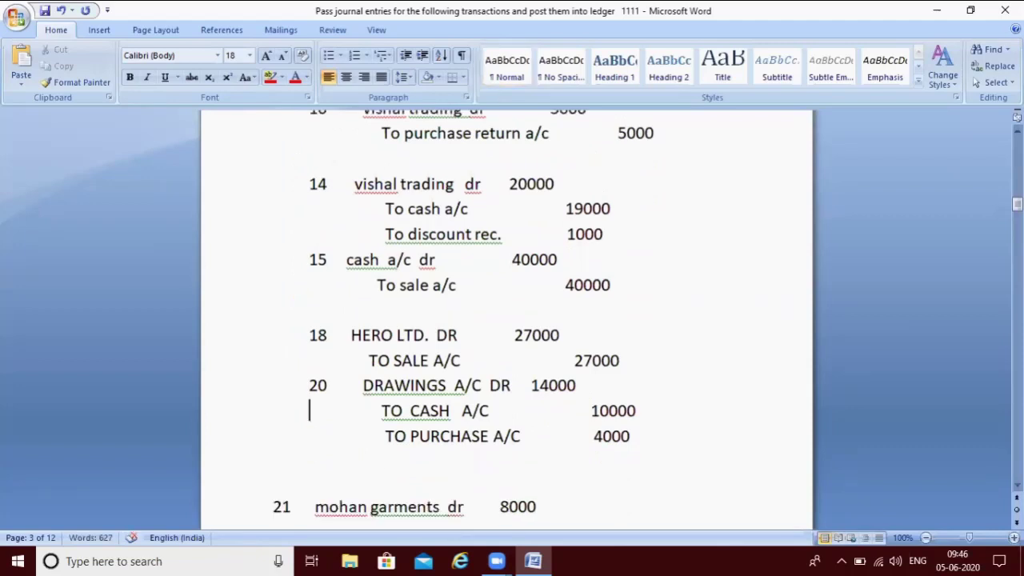
Step: Start the journal entry dated 30 below the pawan brother entry with the debit line "rent a/c dr" and the amount 2000
{"action": "key", "text": "Down"}
{"action": "key", "text": "Down"}
{"action": "key", "text": "Down"}
{"action": "key", "text": "Down"}
{"action": "key", "text": "Down"}
{"action": "key", "text": "Down"}
{"action": "key", "text": "Down"}
{"action": "key", "text": "Down"}
{"action": "key", "text": "Down"}
{"action": "key", "text": "Down"}
{"action": "key", "text": "Down"}
{"action": "key", "text": "Down"}
{"action": "key", "text": "Down"}
{"action": "key", "text": "Down"}
{"action": "key", "text": "Down"}
{"action": "key", "text": "Down"}
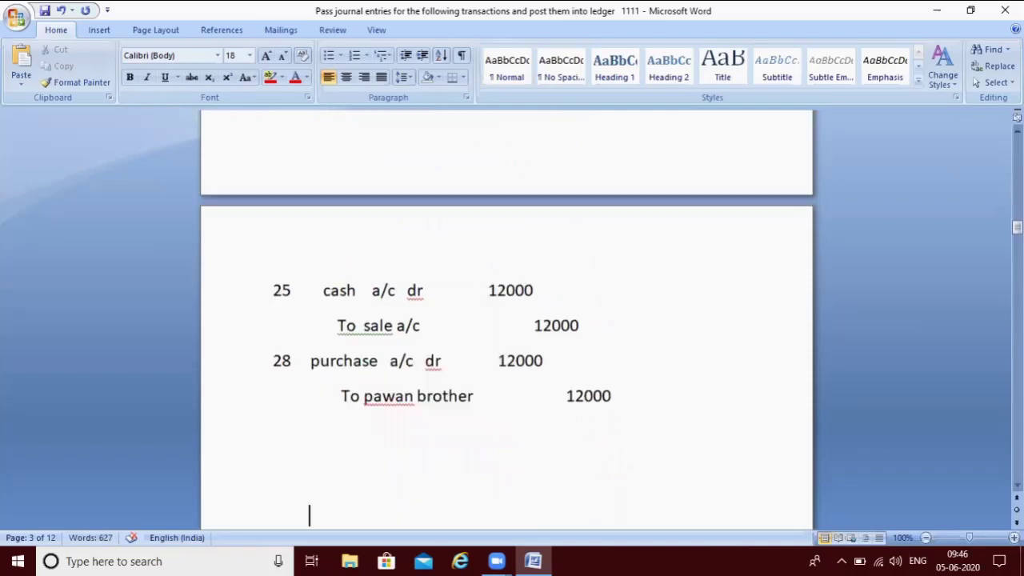
{"action": "left_click", "coordinate": [274, 431]}
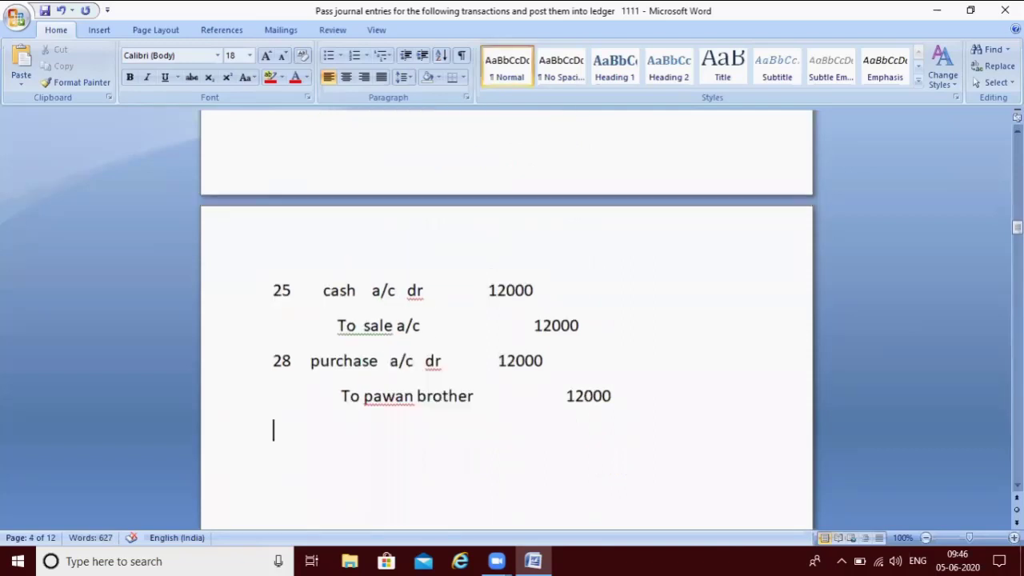
{"action": "type", "text": "30    rent"}
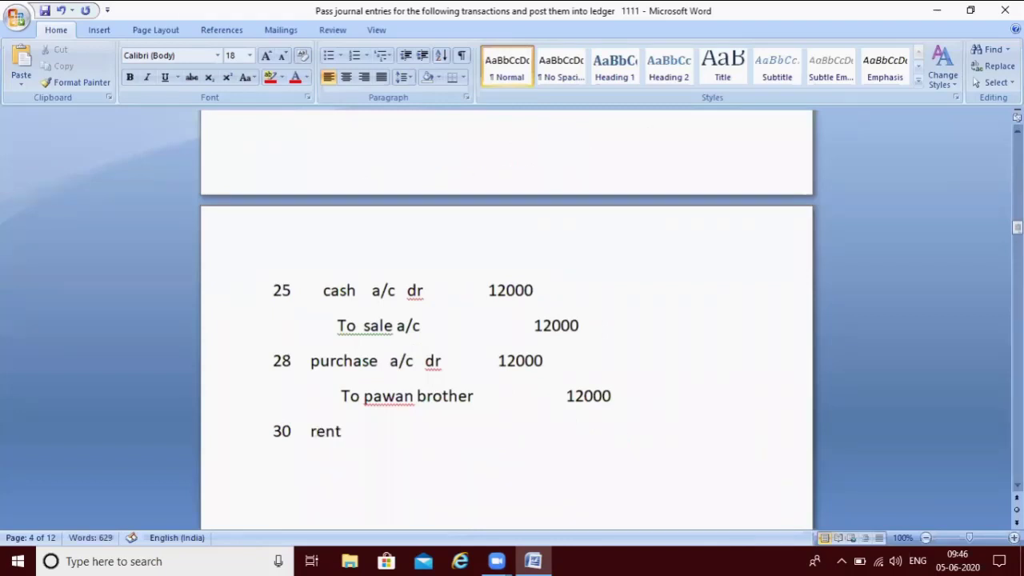
{"action": "type", "text": "   a/c   dr"}
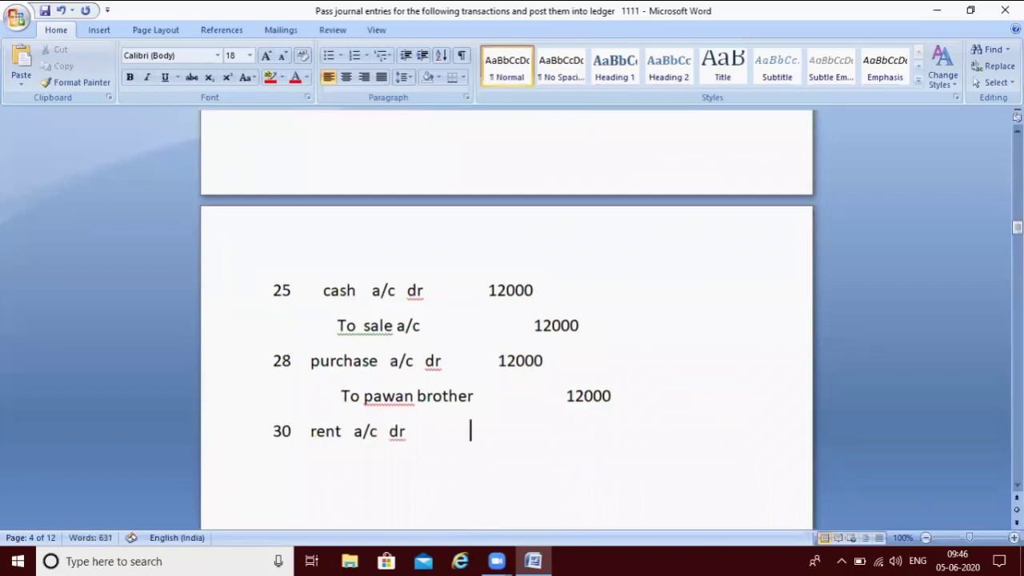
{"action": "type", "text": "                  2000"}
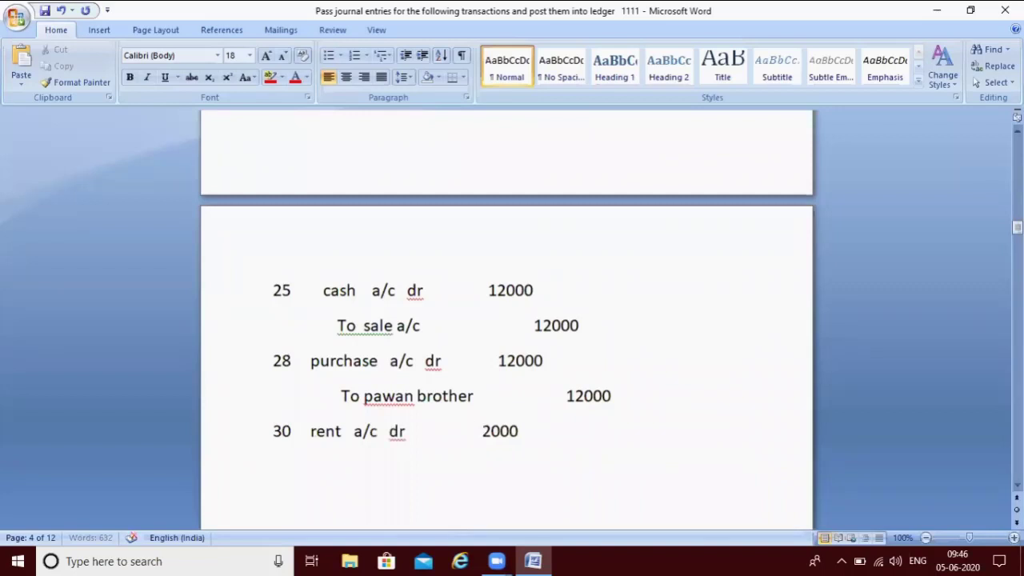
Step: Add a second debit line "Salary a/c dr" with the amount 4000 to the journal entry dated 30
{"action": "key", "text": "Return"}
{"action": "type", "text": "salar"}
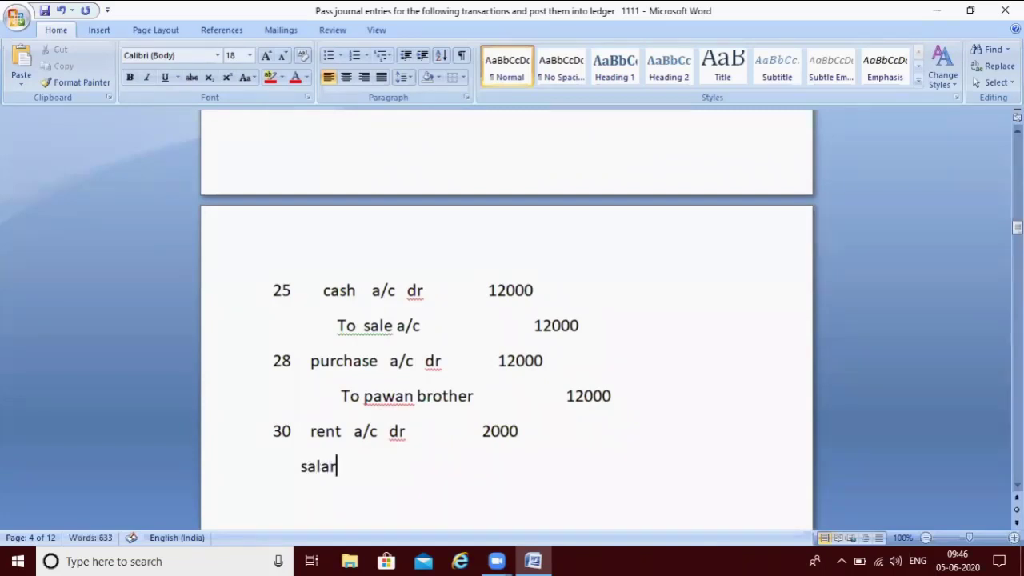
{"action": "type", "text": "y a/c"}
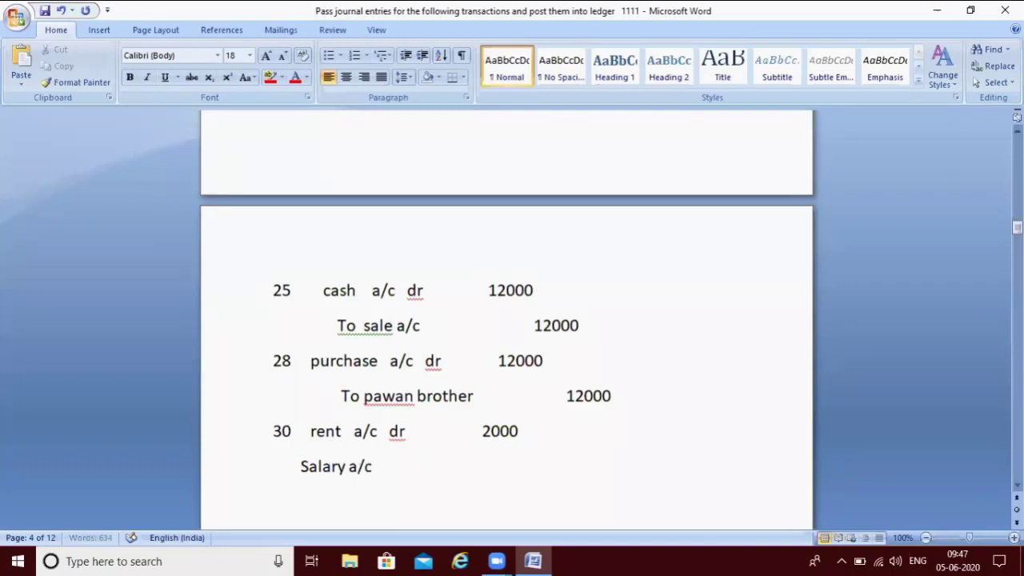
{"action": "type", "text": "  dr"}
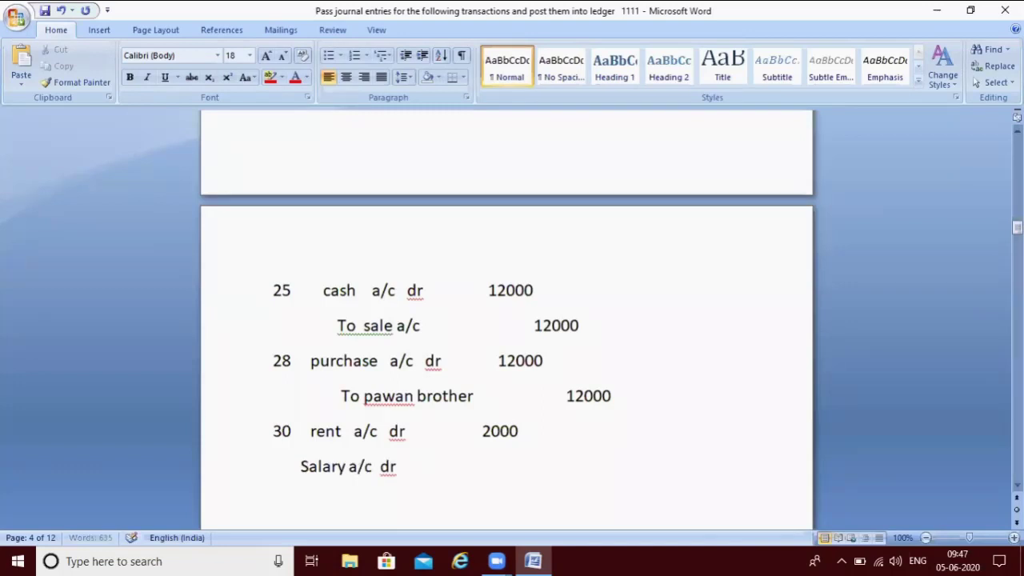
{"action": "type", "text": "40"}
{"action": "type", "text": "00"}
Step: Complete the journal entry dated 30 with the credit line "To cash a/c" and the amount 6000
{"action": "type", "text": "to"}
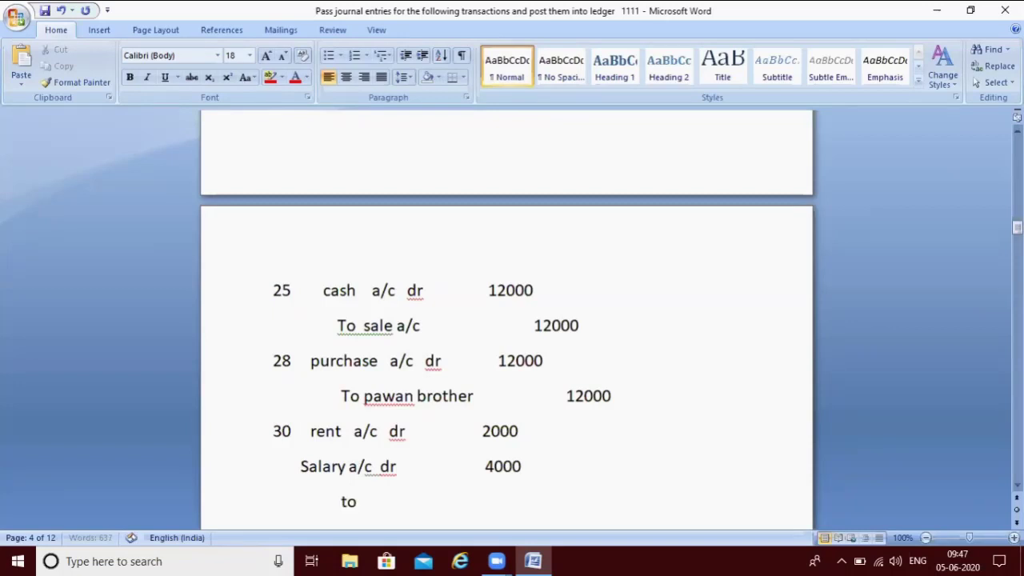
{"action": "type", "text": " cas"}
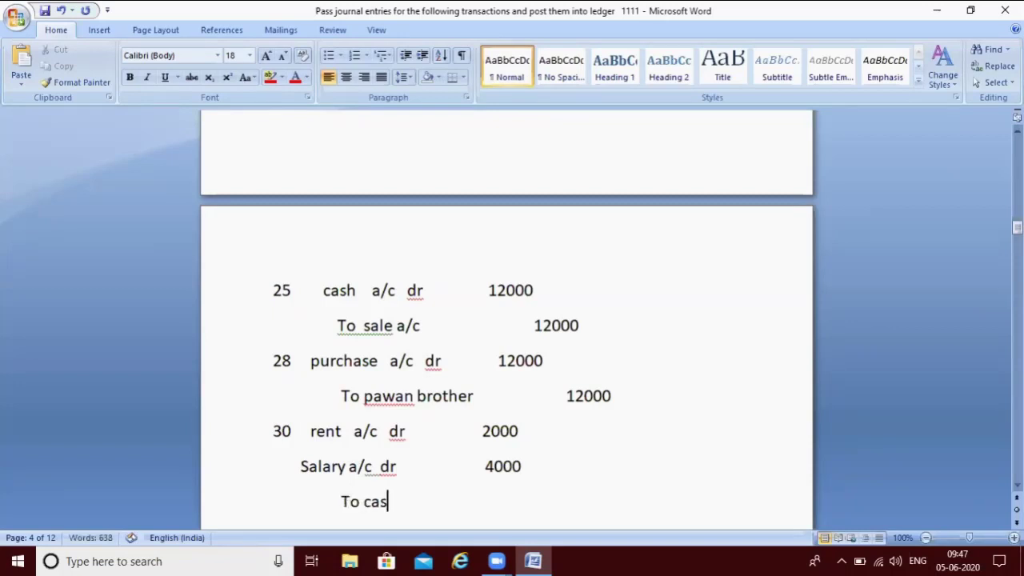
{"action": "type", "text": "h a/"}
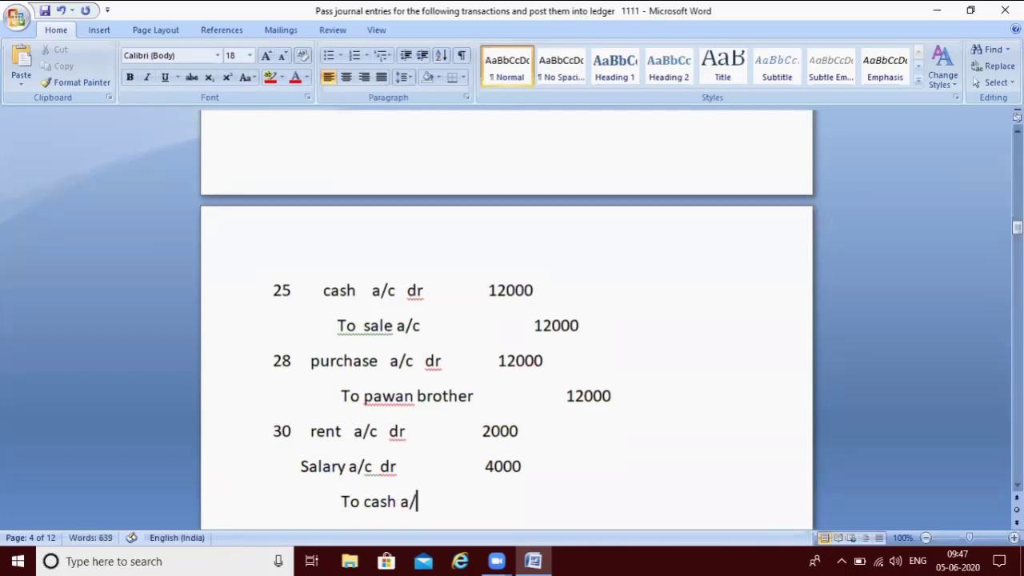
{"action": "type", "text": "c                        600"}
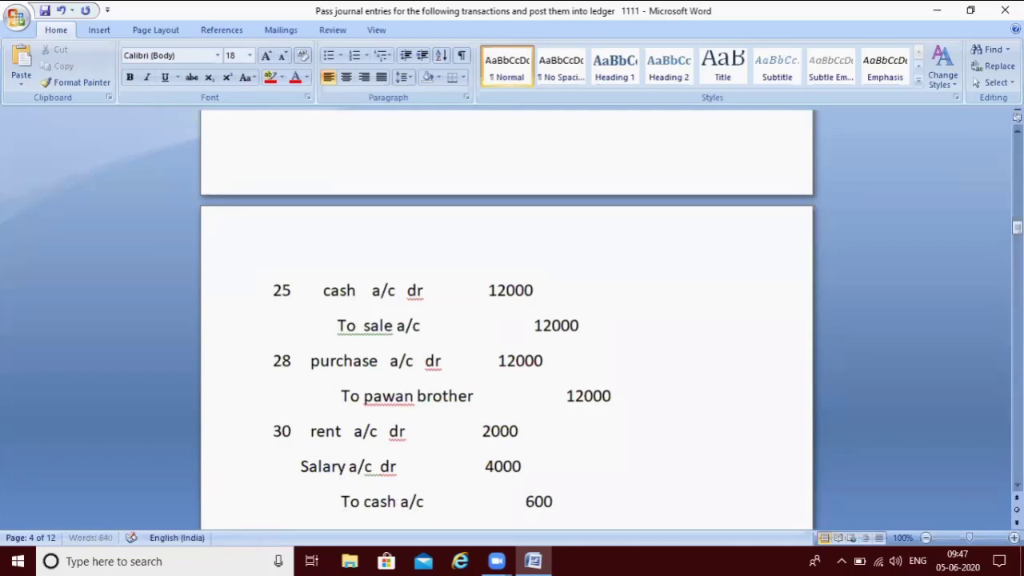
{"action": "type", "text": "0"}
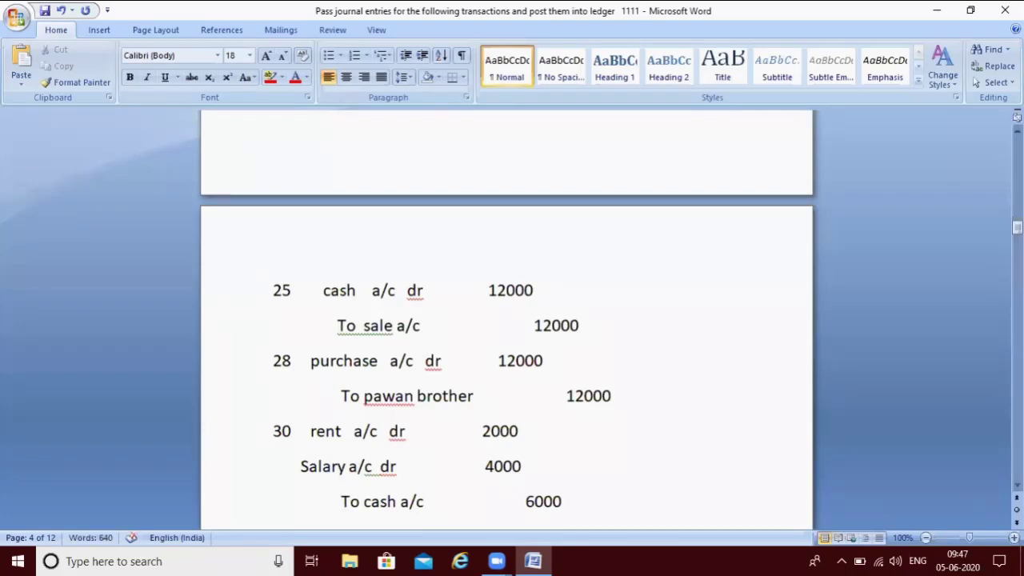
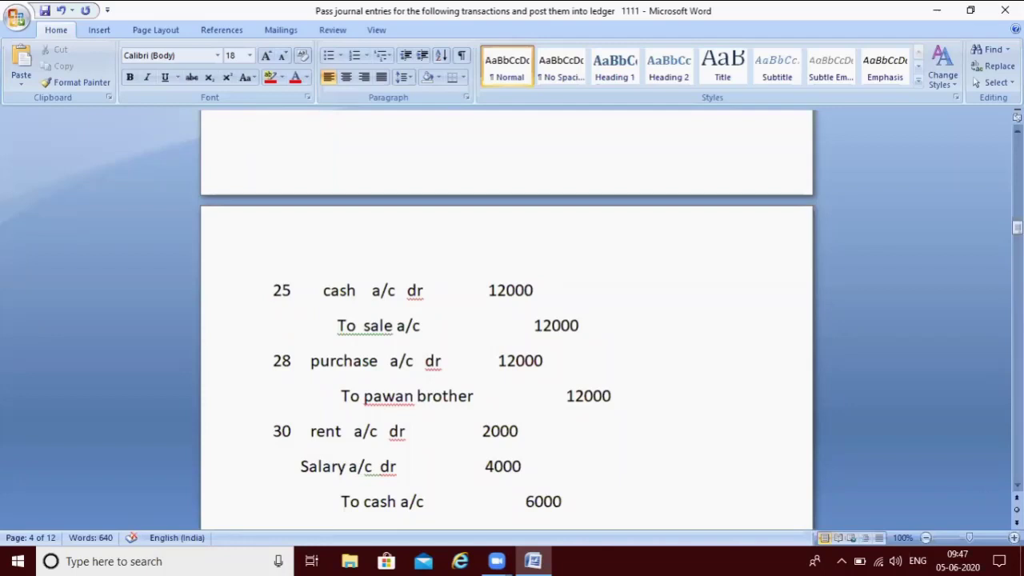
{"action": "key", "text": "Return"}
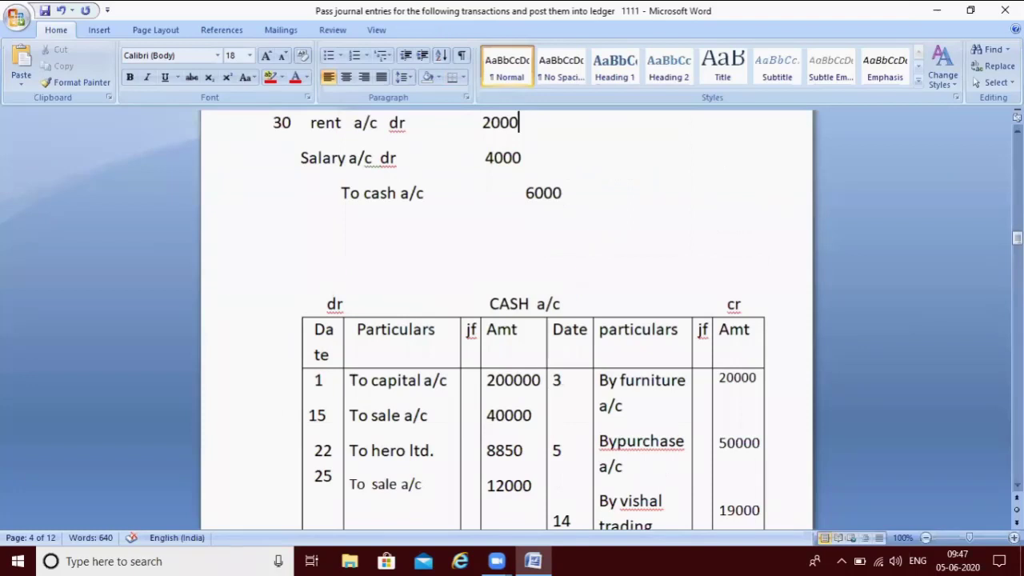
Step: Enter the date 30 at font size 18 in the credit-side date column of the cash a/c ledger, below the posting dated 21
{"action": "left_click", "coordinate": [561, 304]}
{"action": "key", "text": "Down"}
{"action": "key", "text": "Down"}
{"action": "key", "text": "Down"}
{"action": "key", "text": "Down"}
{"action": "key", "text": "Down"}
{"action": "key", "text": "Down"}
{"action": "key", "text": "Down"}
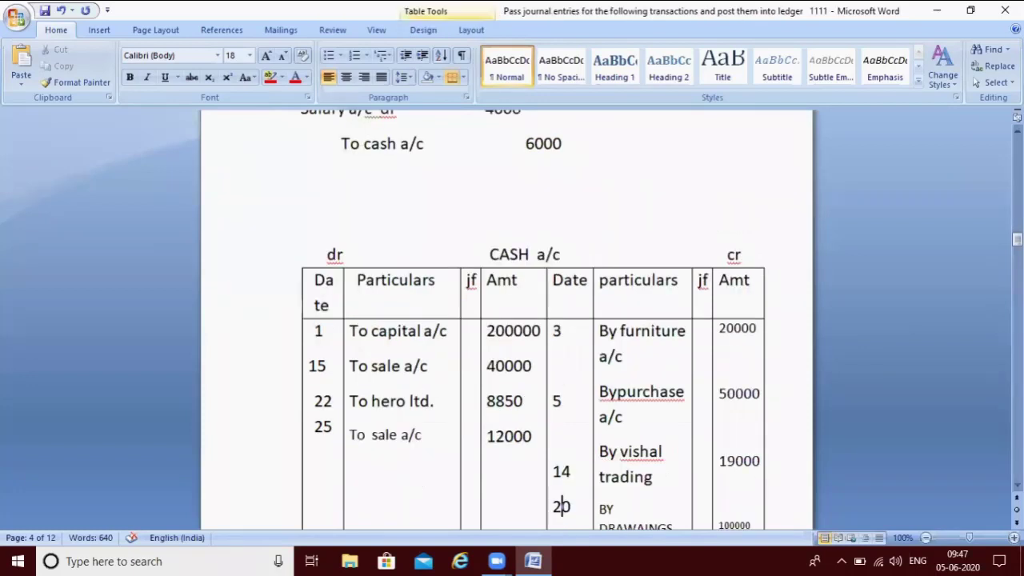
{"action": "key", "text": "Down"}
{"action": "key", "text": "Down"}
{"action": "key", "text": "Down"}
{"action": "key", "text": "Down"}
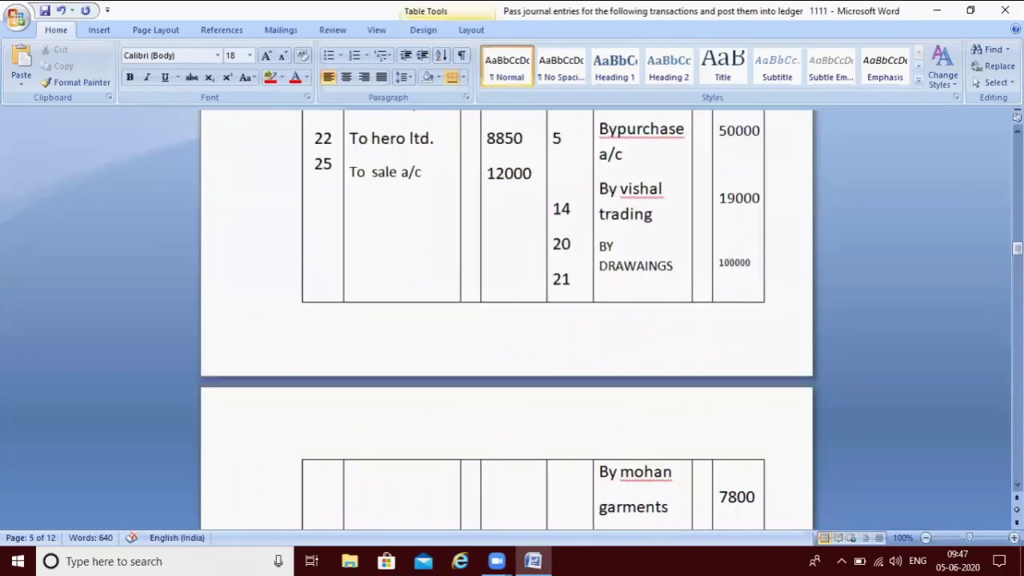
{"action": "left_click", "coordinate": [571, 279]}
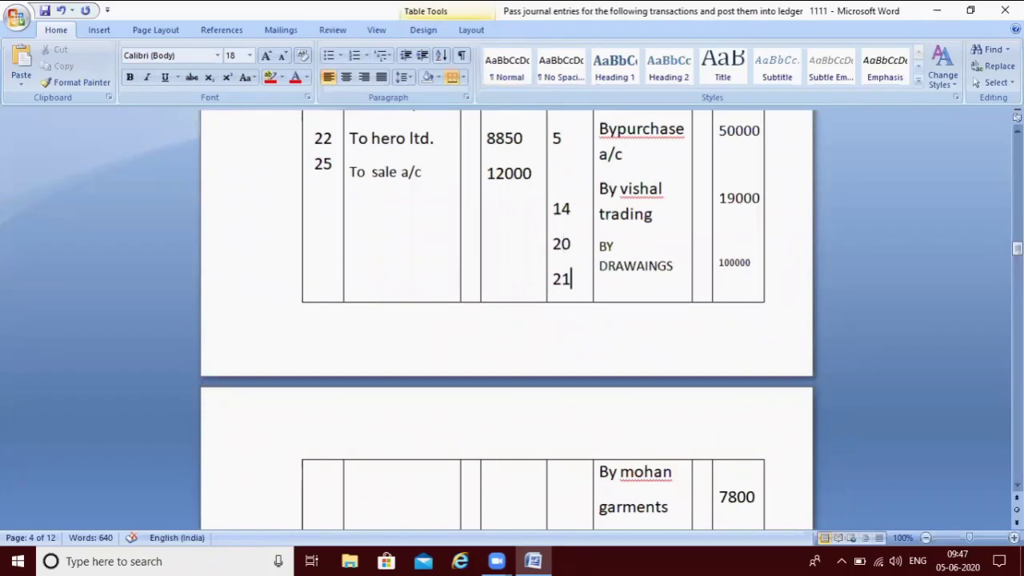
{"action": "key", "text": "Right"}
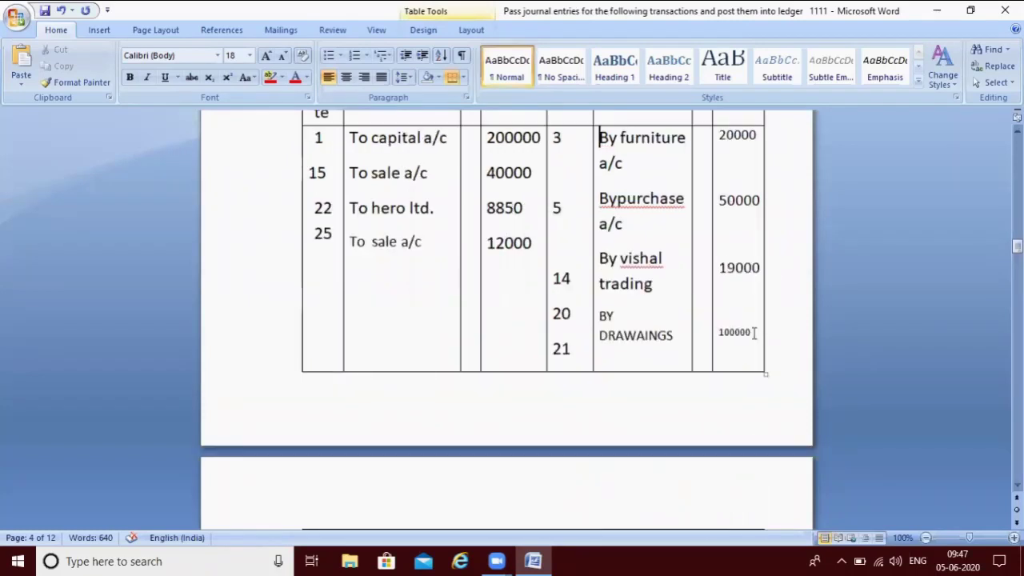
{"action": "key", "text": "Down"}
{"action": "key", "text": "Down"}
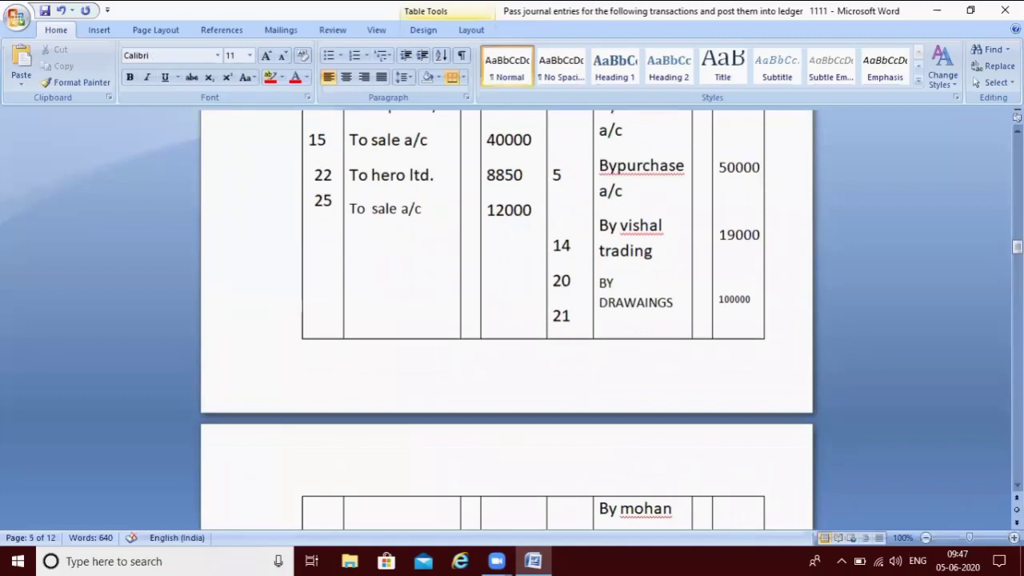
{"action": "key", "text": "Down"}
{"action": "key", "text": "Down"}
{"action": "left_click", "coordinate": [586, 314]}
{"action": "key", "text": "Return"}
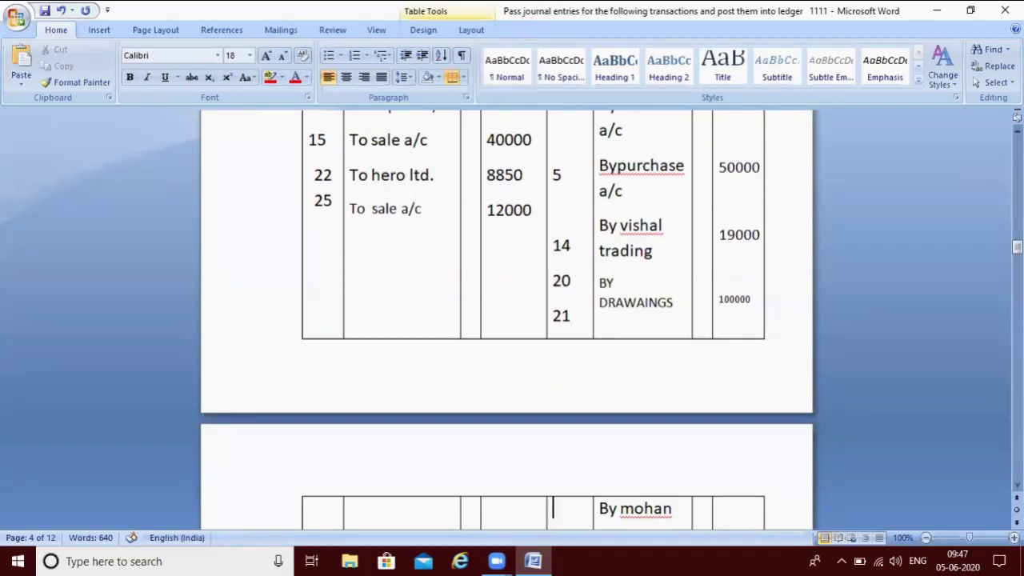
{"action": "key", "text": "Down"}
{"action": "key", "text": "Down"}
{"action": "key", "text": "Down"}
{"action": "key", "text": "Down"}
{"action": "key", "text": "Down"}
{"action": "key", "text": "Down"}
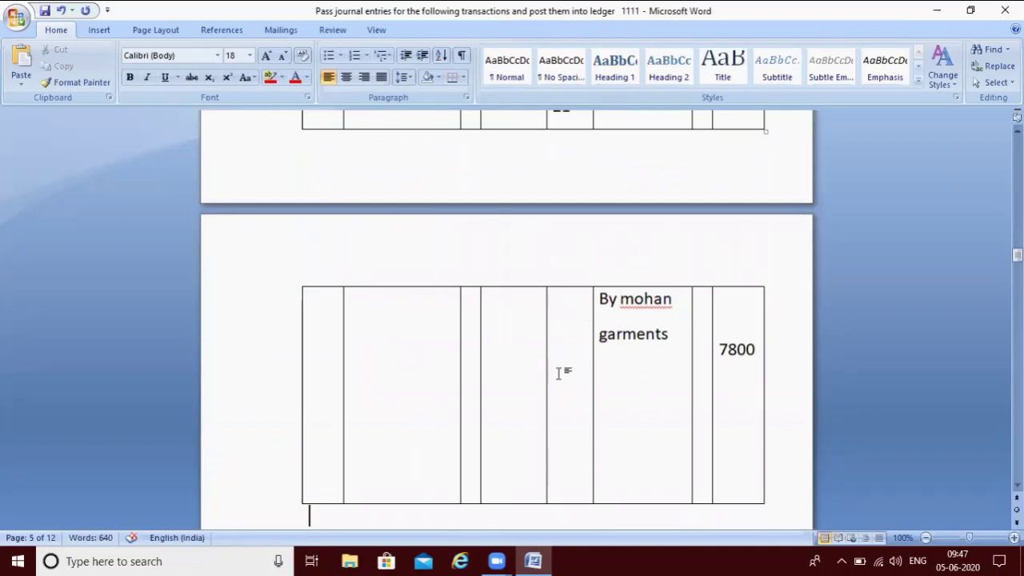
{"action": "left_click", "coordinate": [560, 373]}
{"action": "key", "text": "Down"}
{"action": "left_click", "coordinate": [561, 376]}
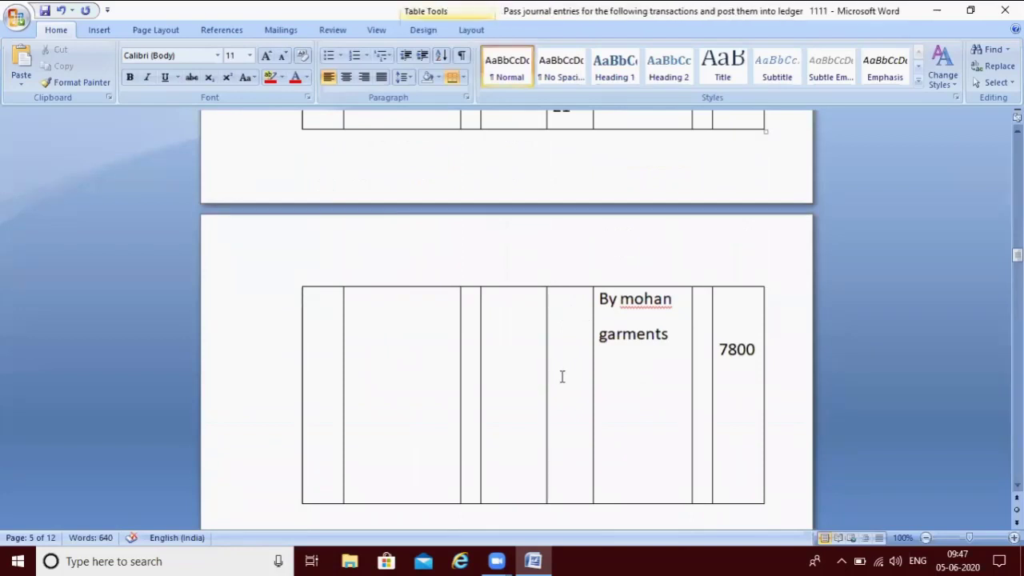
{"action": "left_click", "coordinate": [249, 55]}
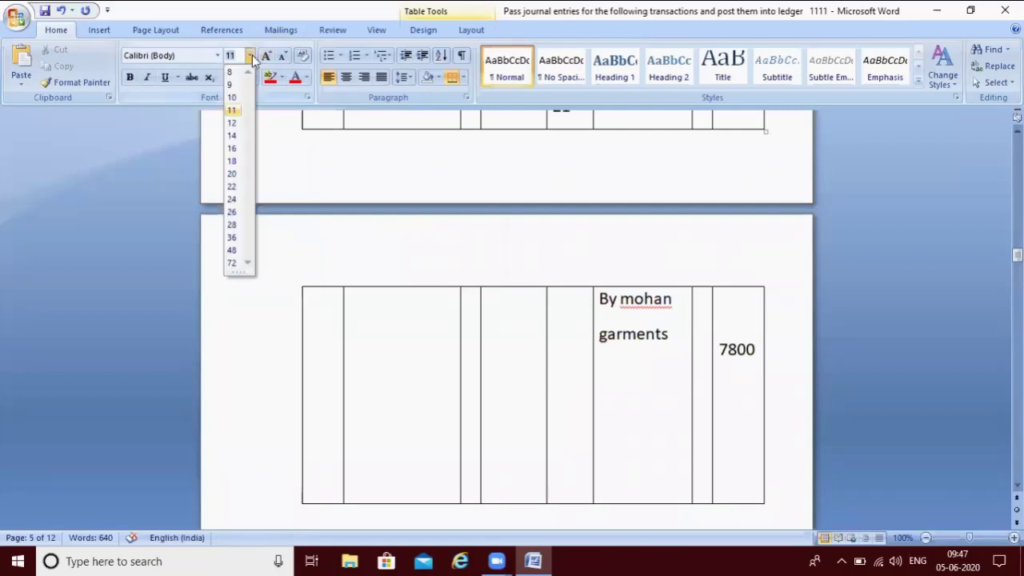
{"action": "left_click", "coordinate": [231, 162]}
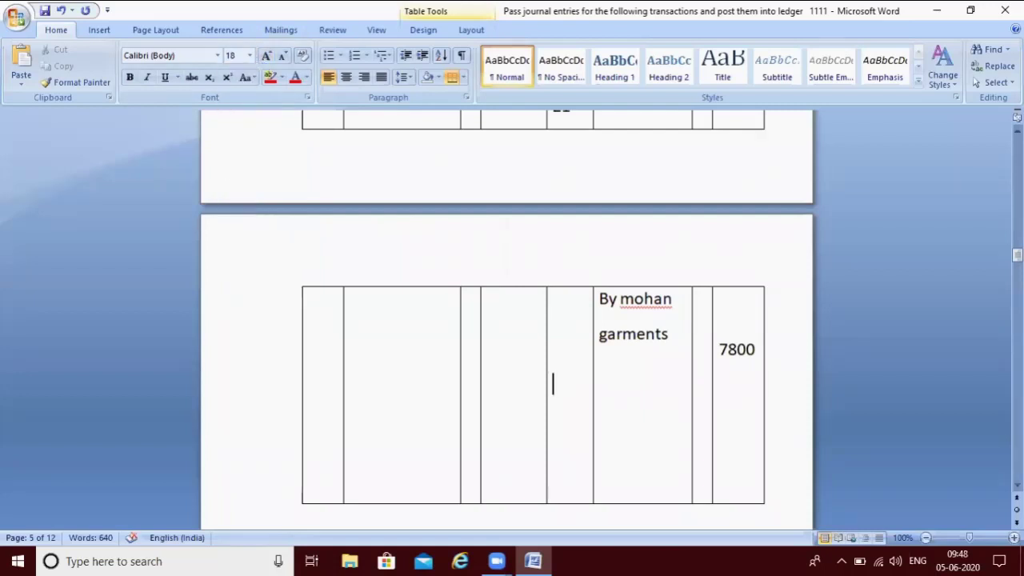
{"action": "type", "text": "30"}
Step: Fill in the cash ledger's credit posting dated 30 with the particulars "by rent a/c" and the amount 2000
{"action": "left_click", "coordinate": [617, 395]}
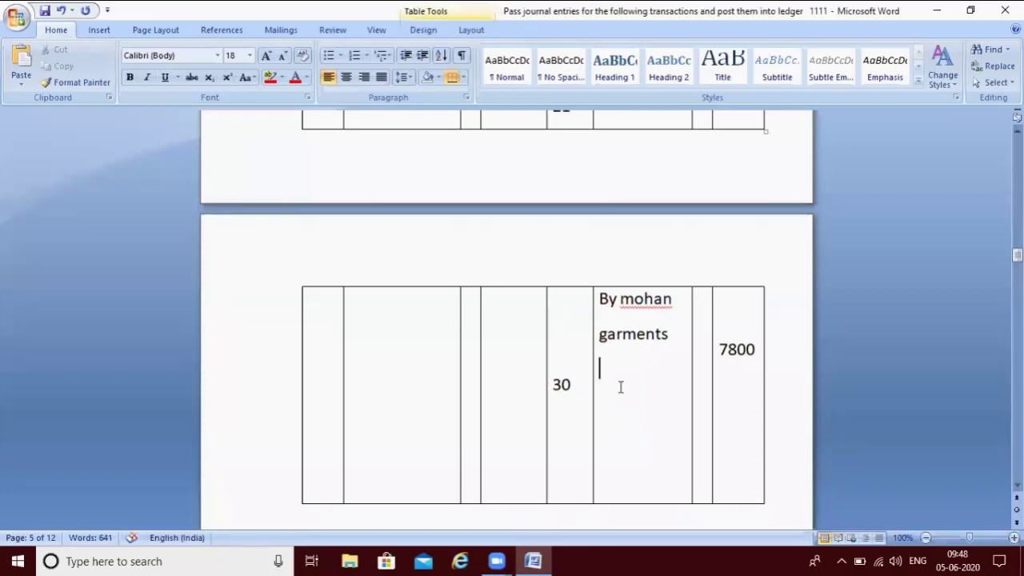
{"action": "triple_click", "coordinate": [619, 389]}
{"action": "left_click", "coordinate": [607, 392]}
{"action": "type", "text": "by"}
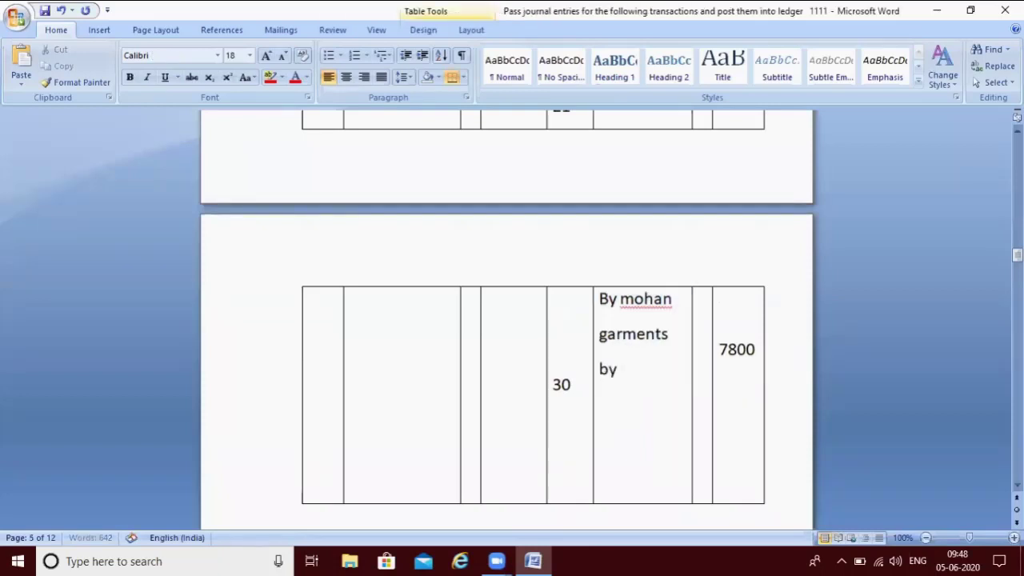
{"action": "type", "text": " rent a"}
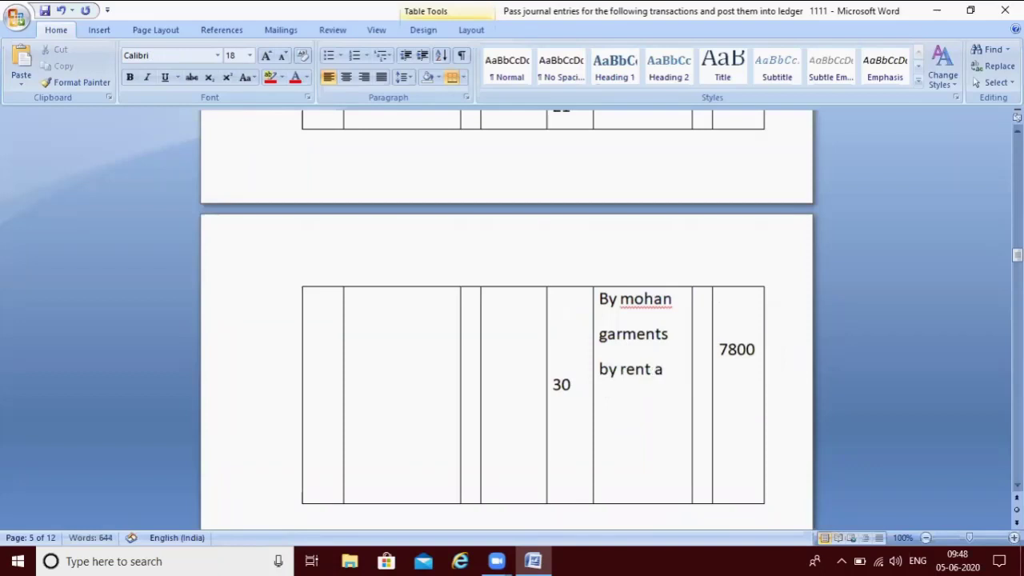
{"action": "type", "text": "/c"}
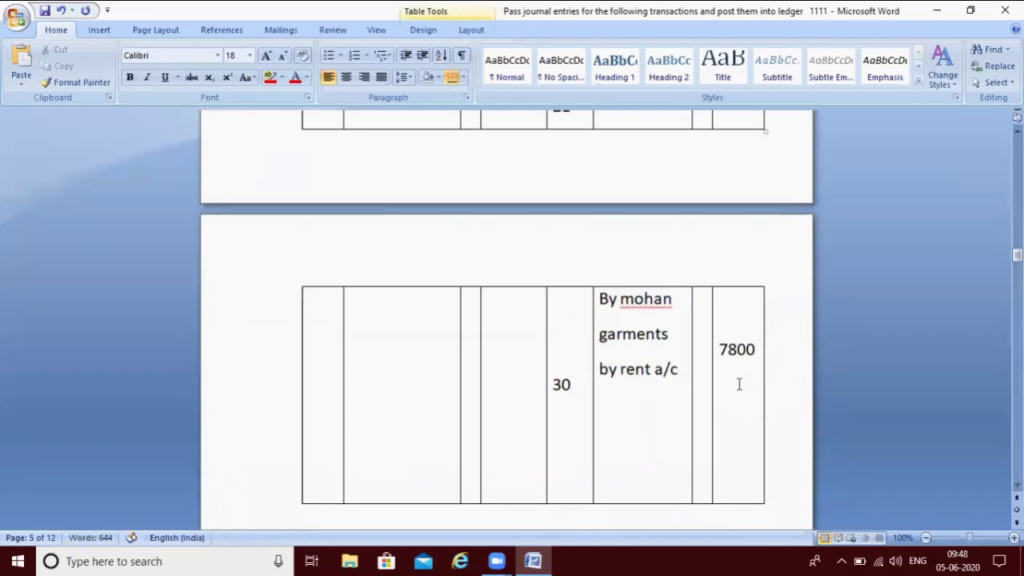
{"action": "left_click", "coordinate": [738, 384]}
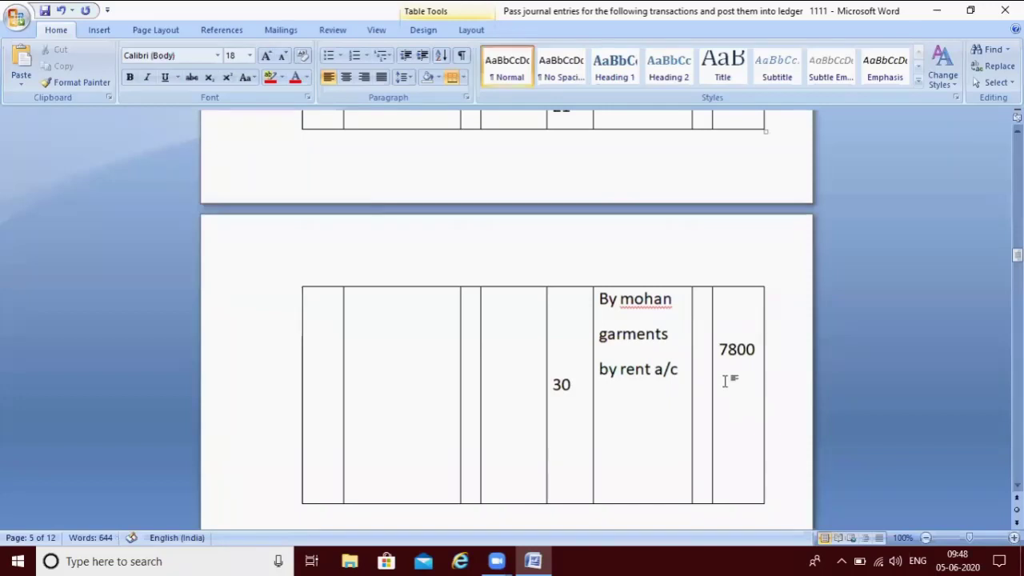
{"action": "type", "text": "2000"}
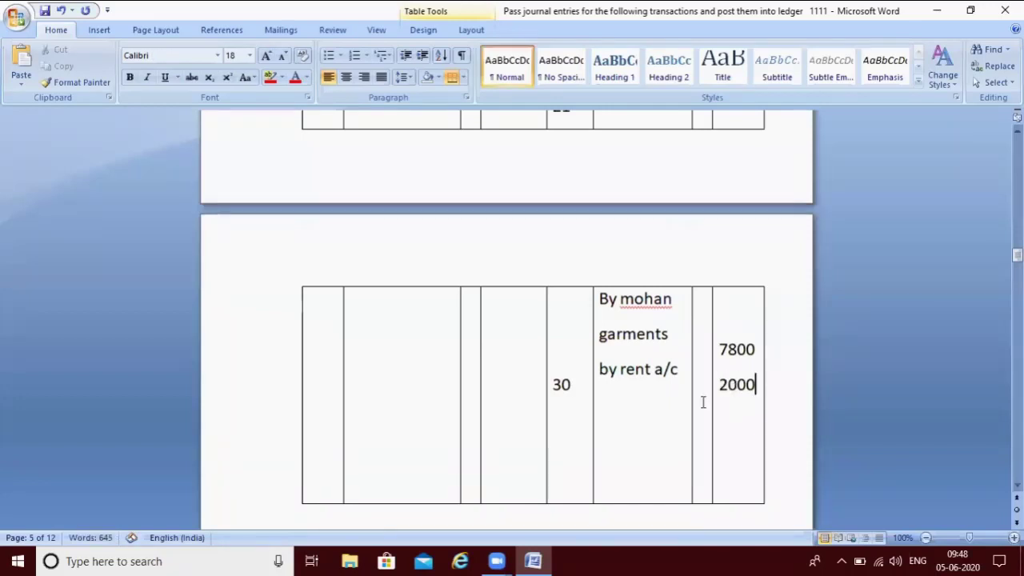
Step: Add the particulars "by salary a/c" at font size 18 below "by rent a/c" on the cash ledger's credit side
{"action": "left_click", "coordinate": [614, 413]}
{"action": "key", "text": "Down"}
{"action": "key", "text": "Down"}
{"action": "key", "text": "Down"}
{"action": "key", "text": "Down"}
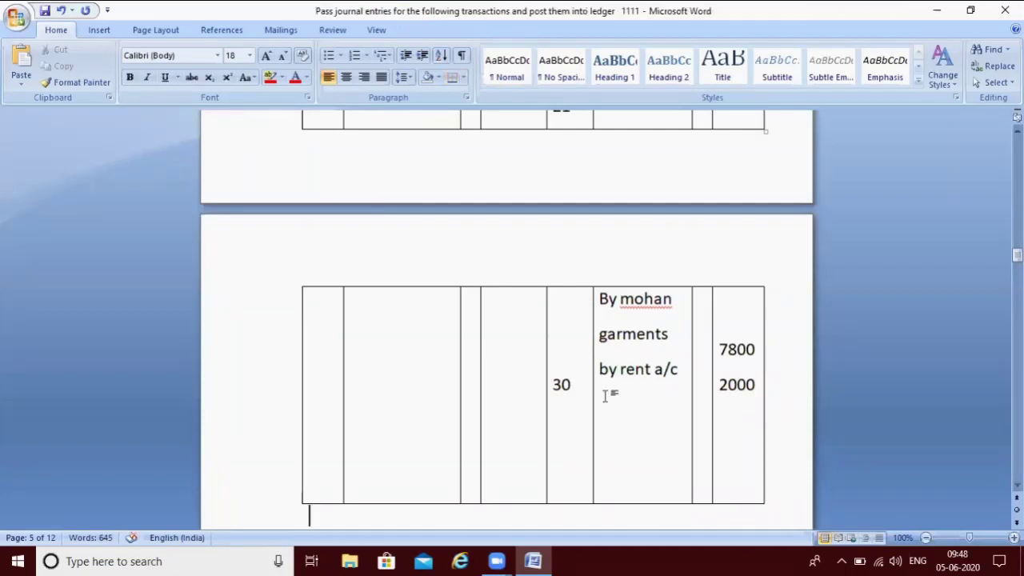
{"action": "left_click", "coordinate": [605, 396]}
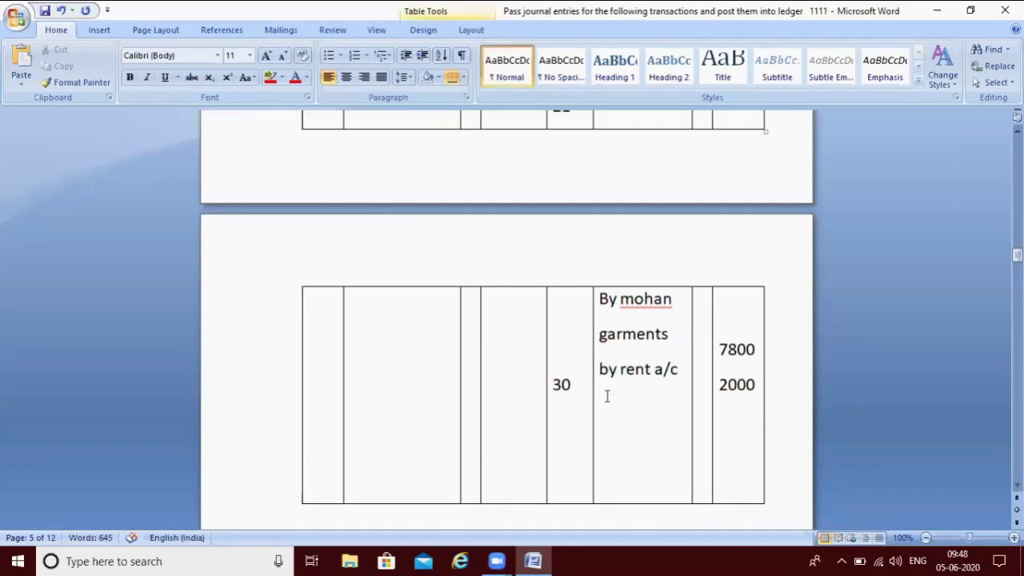
{"action": "left_click", "coordinate": [250, 56]}
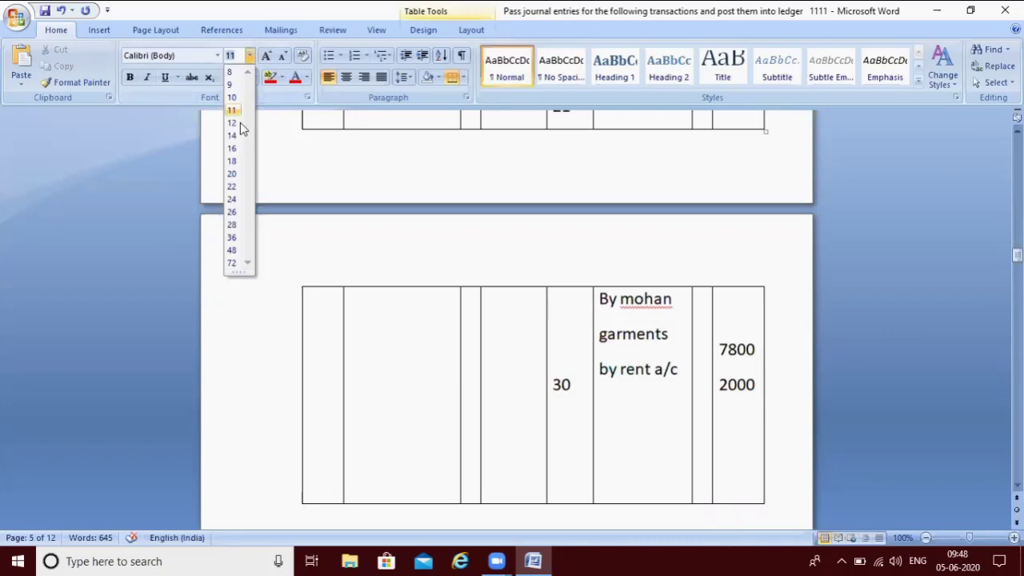
{"action": "left_click", "coordinate": [233, 163]}
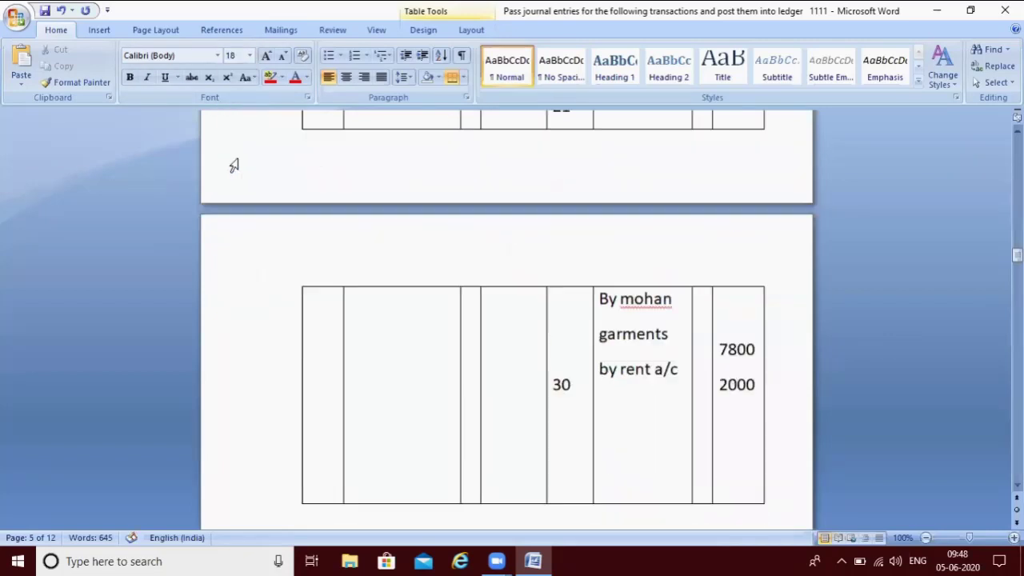
{"action": "type", "text": "by salary"}
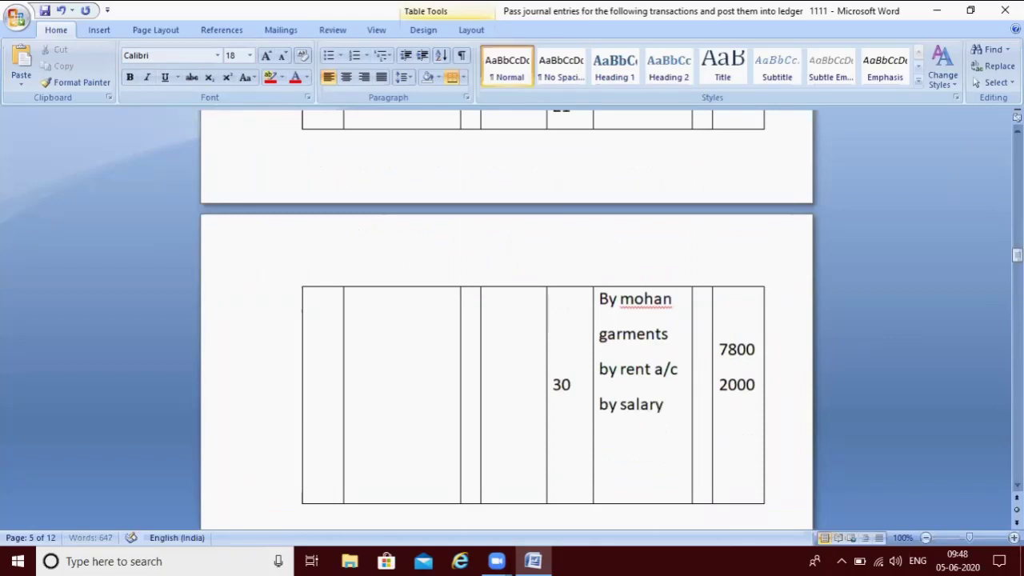
{"action": "type", "text": " a/c"}
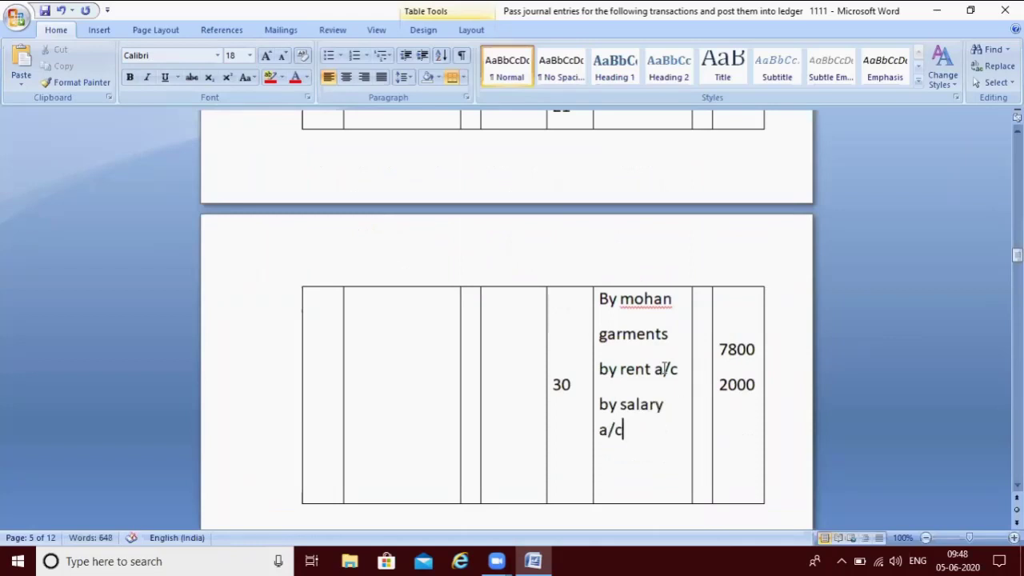
Step: Enter the amount 4000 for the salary posting in the cash ledger's credit-side amount column, below 2000
{"action": "left_click", "coordinate": [739, 420]}
{"action": "key", "text": "Down"}
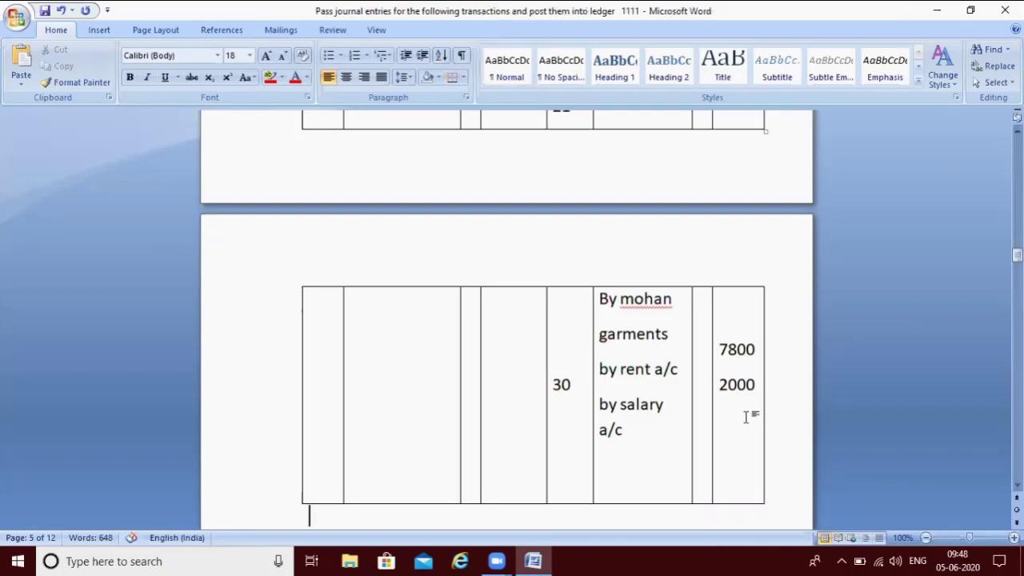
{"action": "left_click", "coordinate": [729, 418]}
{"action": "type", "text": "40"}
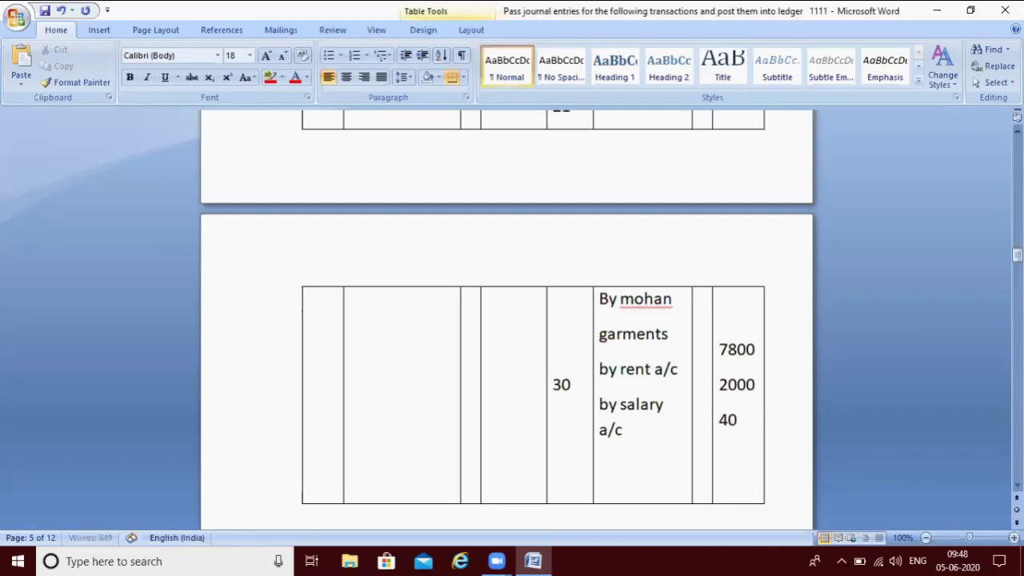
{"action": "type", "text": "00"}
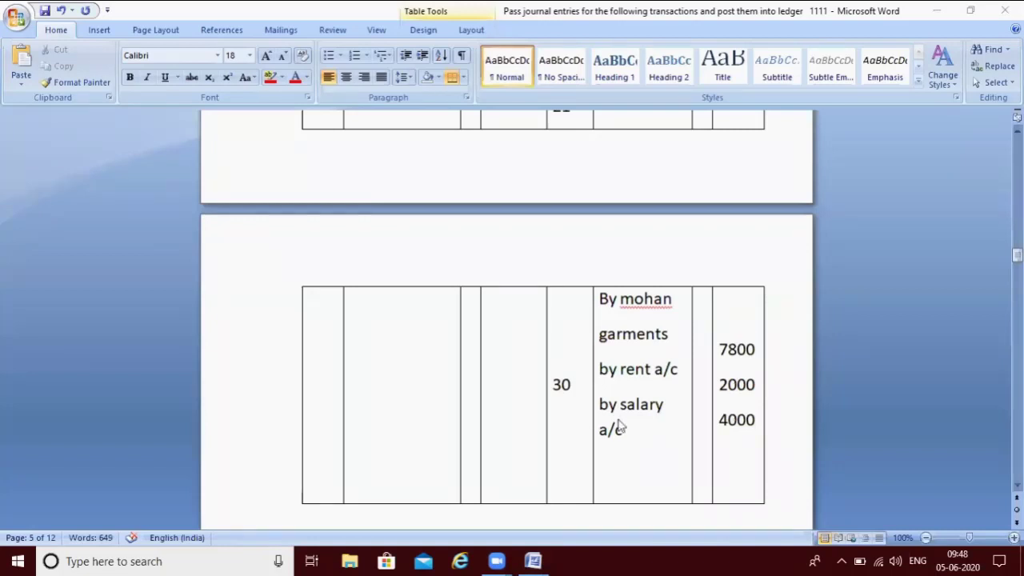
{"action": "key", "text": "Down"}
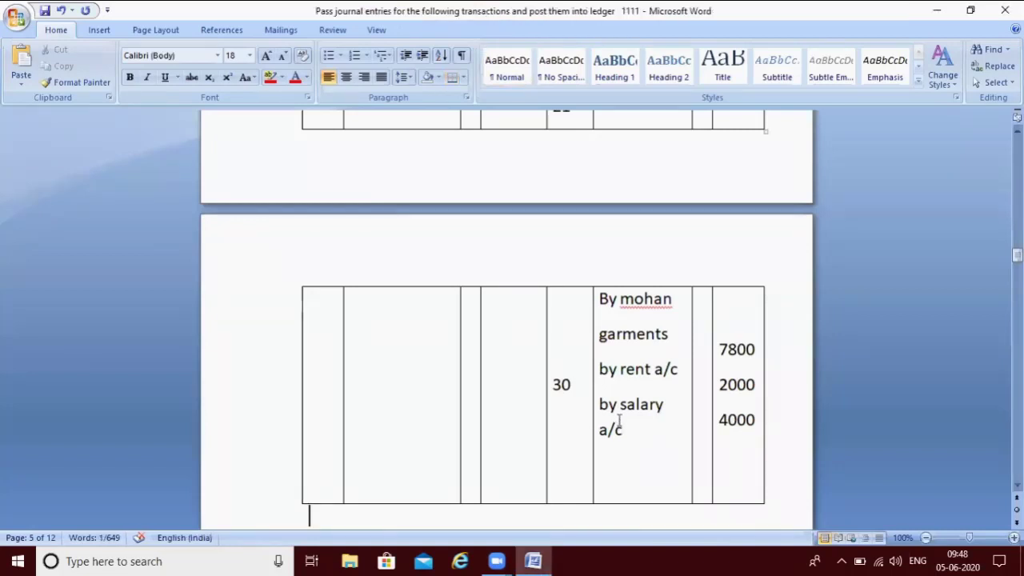
Step: Paste two copies of the HERO LTD ledger table, one below the other, at the end of the document
{"action": "scroll", "coordinate": [617, 416], "scroll_direction": "down", "scroll_amount": 10}
{"action": "scroll", "coordinate": [619, 420], "scroll_direction": "down", "scroll_amount": 5}
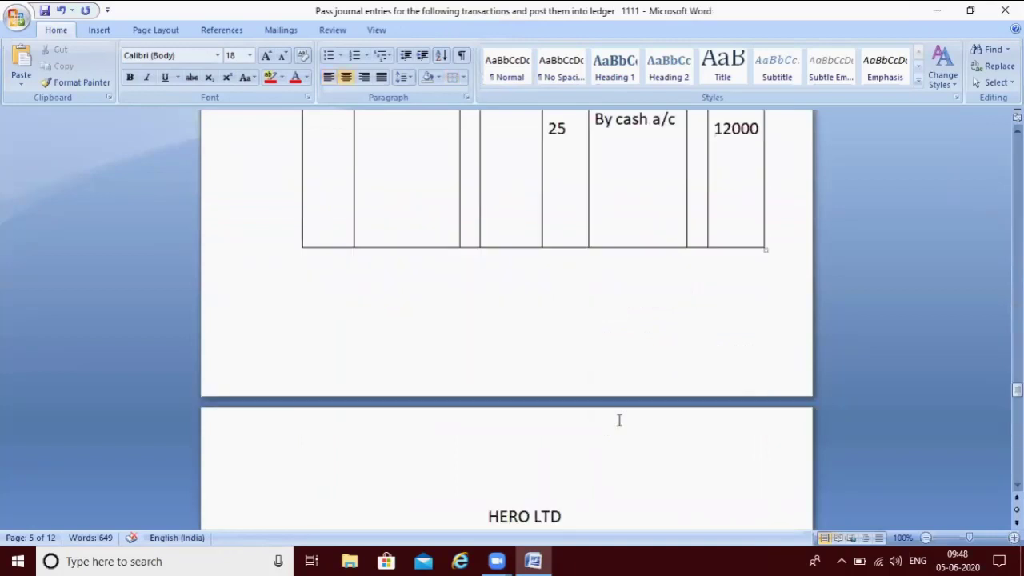
{"action": "key", "text": "Page_Down"}
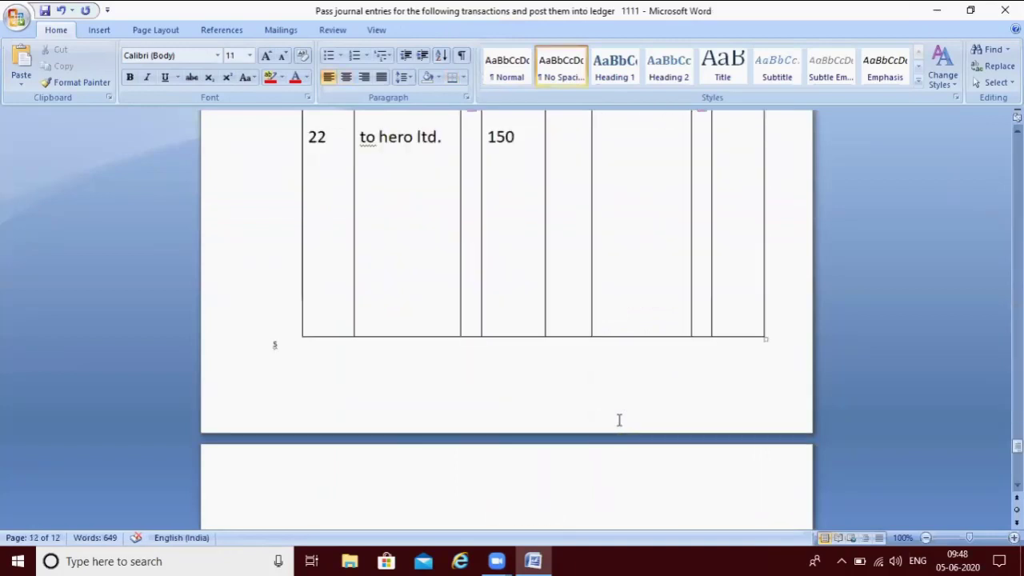
{"action": "scroll", "coordinate": [619, 420], "scroll_direction": "down", "scroll_amount": 6}
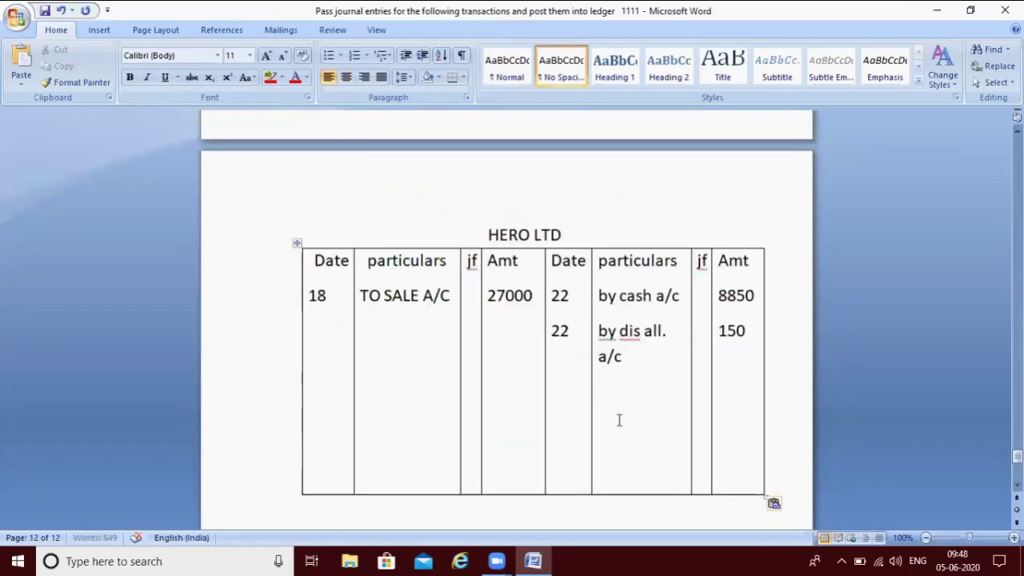
Step: Delete the credit-side particulars "by cash a/c" and "by dis all. a/c" from the lower pasted HERO LTD ledger
{"action": "left_click", "coordinate": [654, 352]}
{"action": "key", "text": "BackSpace"}
{"action": "key", "text": "BackSpace"}
{"action": "key", "text": "BackSpace"}
{"action": "key", "text": "BackSpace"}
{"action": "key", "text": "BackSpace"}
{"action": "key", "text": "BackSpace"}
{"action": "key", "text": "BackSpace"}
{"action": "key", "text": "BackSpace"}
{"action": "key", "text": "BackSpace"}
{"action": "key", "text": "BackSpace"}
{"action": "key", "text": "BackSpace"}
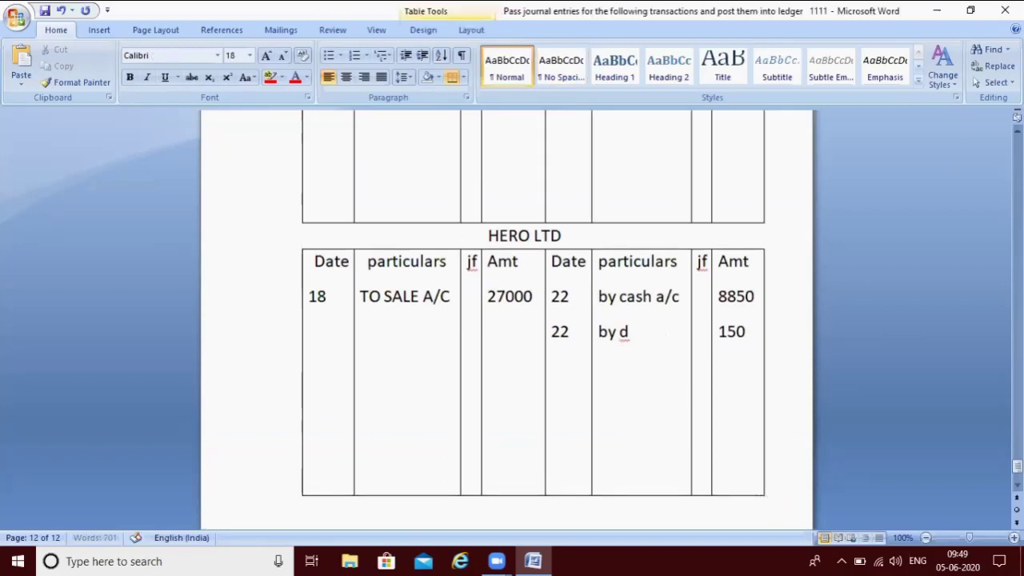
{"action": "key", "text": "BackSpace"}
{"action": "key", "text": "BackSpace"}
{"action": "key", "text": "BackSpace"}
{"action": "key", "text": "BackSpace"}
{"action": "key", "text": "BackSpace"}
{"action": "key", "text": "BackSpace"}
{"action": "key", "text": "BackSpace"}
{"action": "key", "text": "BackSpace"}
{"action": "key", "text": "BackSpace"}
{"action": "key", "text": "BackSpace"}
{"action": "key", "text": "BackSpace"}
{"action": "key", "text": "BackSpace"}
{"action": "key", "text": "BackSpace"}
{"action": "key", "text": "BackSpace"}
{"action": "key", "text": "BackSpace"}
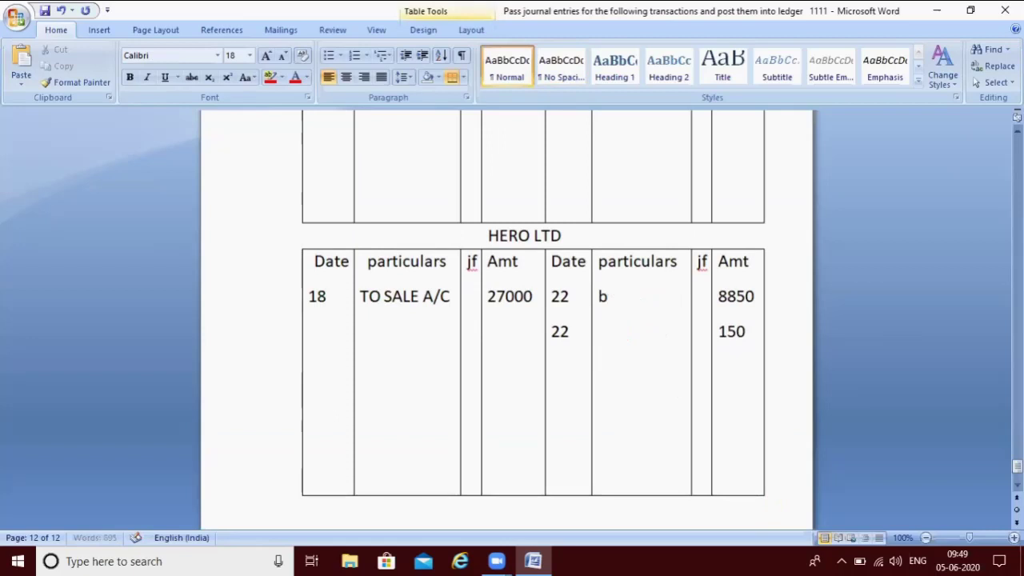
{"action": "key", "text": "BackSpace"}
Step: Clear the credit-side amounts 8850 and 150 in the lower pasted ledger, keeping "Amt" as the column heading
{"action": "left_click", "coordinate": [761, 339]}
{"action": "key", "text": "BackSpace"}
{"action": "key", "text": "BackSpace"}
{"action": "key", "text": "BackSpace"}
{"action": "key", "text": "BackSpace"}
{"action": "key", "text": "BackSpace"}
{"action": "key", "text": "BackSpace"}
{"action": "key", "text": "BackSpace"}
{"action": "key", "text": "BackSpace"}
{"action": "key", "text": "BackSpace"}
{"action": "key", "text": "BackSpace"}
{"action": "key", "text": "BackSpace"}
{"action": "key", "text": "BackSpace"}
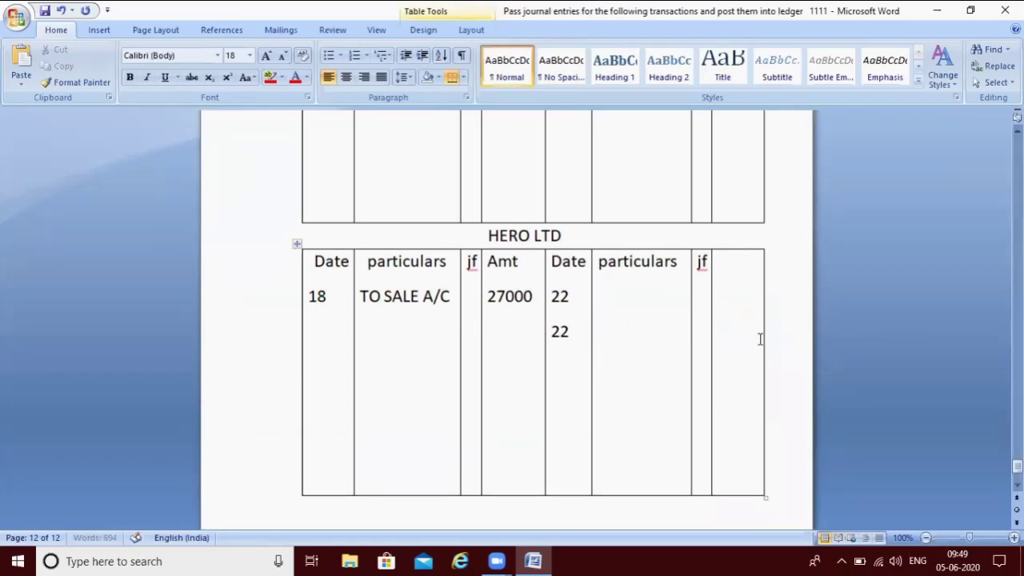
{"action": "type", "text": "Amt"}
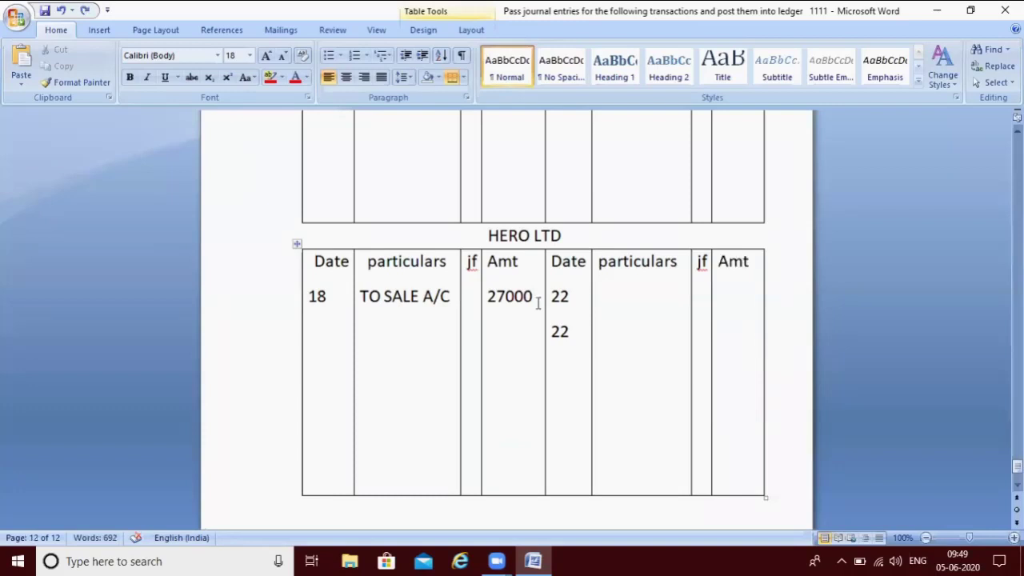
Step: Delete both dates 22 from the credit-side date column of the lower pasted ledger
{"action": "left_click", "coordinate": [571, 333]}
{"action": "key", "text": "BackSpace"}
{"action": "key", "text": "BackSpace"}
{"action": "key", "text": "BackSpace"}
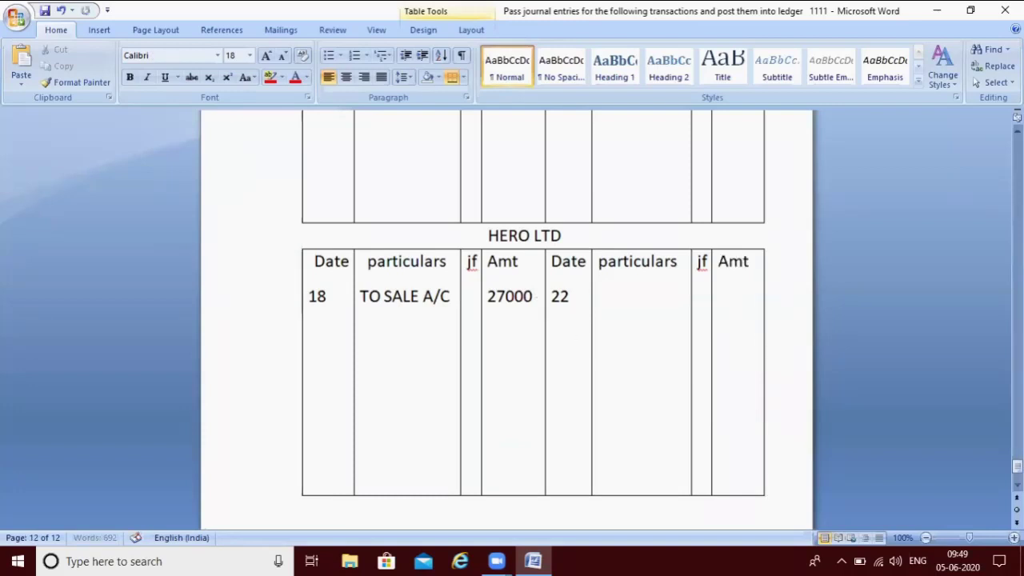
{"action": "key", "text": "BackSpace"}
{"action": "key", "text": "BackSpace"}
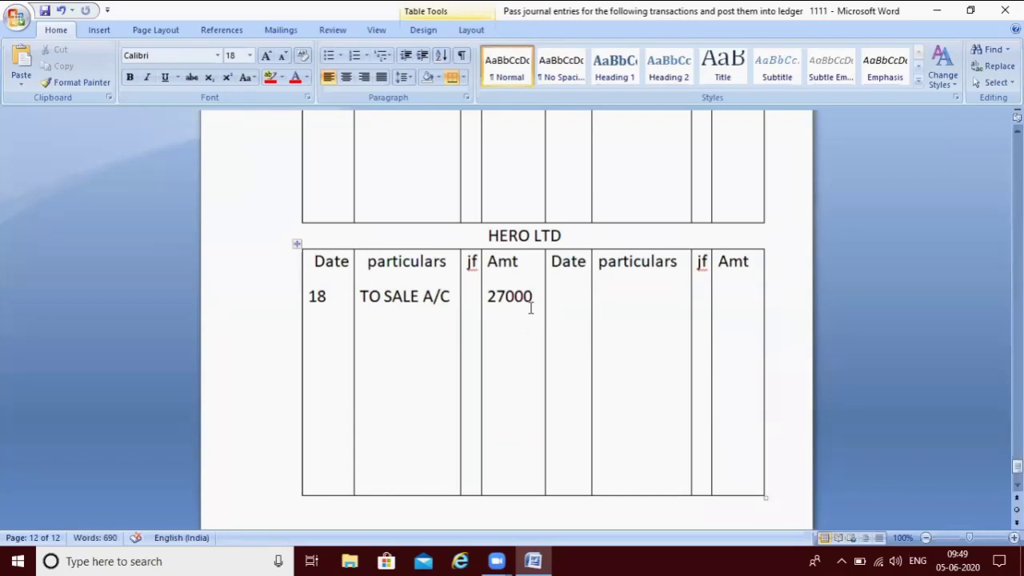
Step: Clear the debit-side posting dated 18 from the lower pasted ledger, including its amount 27000 and particulars "TO SALE A/C"
{"action": "left_click", "coordinate": [531, 307]}
{"action": "key", "text": "ctrl+BackSpace"}
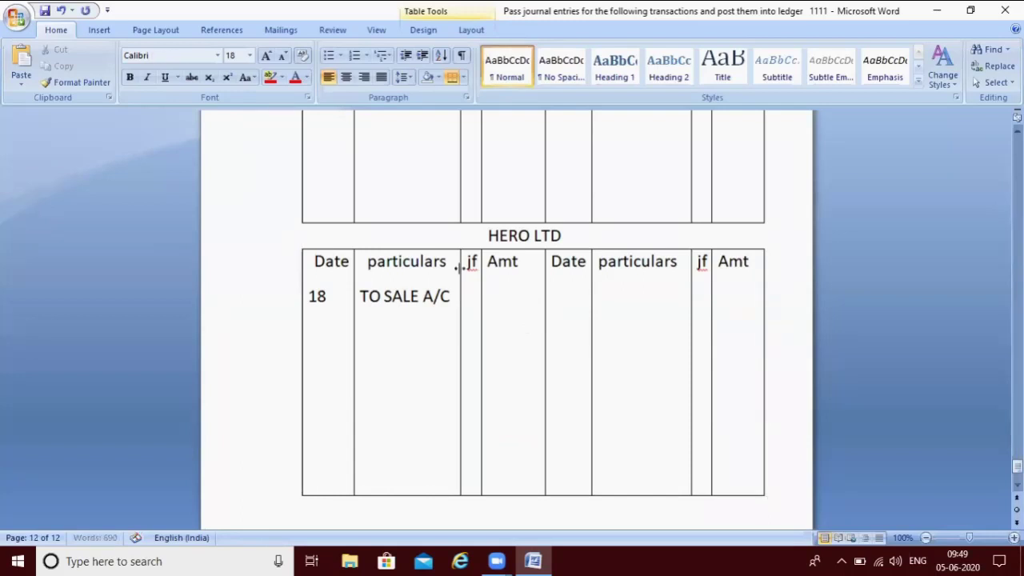
{"action": "left_click", "coordinate": [451, 296]}
{"action": "key", "text": "BackSpace"}
{"action": "key", "text": "ctrl+BackSpace"}
{"action": "key", "text": "ctrl+BackSpace"}
{"action": "key", "text": "ctrl+BackSpace"}
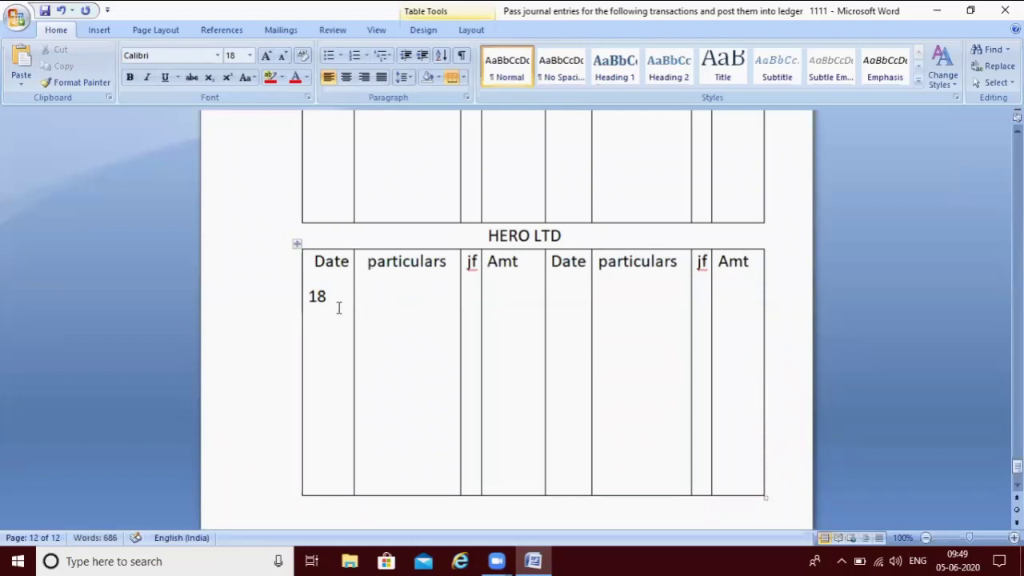
{"action": "left_click", "coordinate": [338, 307]}
{"action": "key", "text": "ctrl+BackSpace"}
{"action": "key", "text": "Down"}
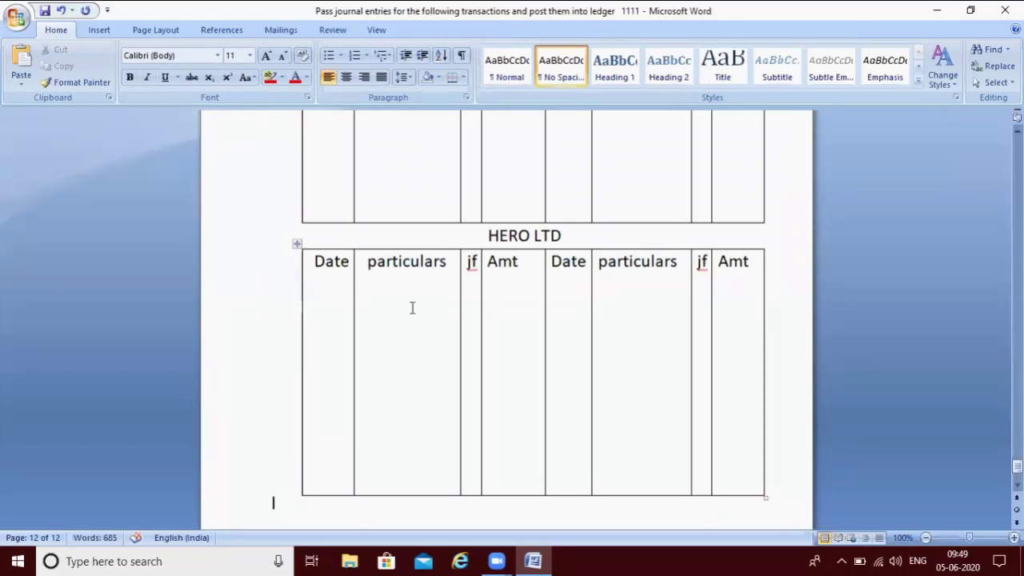
Step: Replace the lower pasted ledger's title HERO LTD with "Salary a/c"
{"action": "left_click", "coordinate": [568, 235]}
{"action": "key", "text": "BackSpace"}
{"action": "key", "text": "BackSpace"}
{"action": "key", "text": "BackSpace"}
{"action": "key", "text": "BackSpace"}
{"action": "key", "text": "BackSpace"}
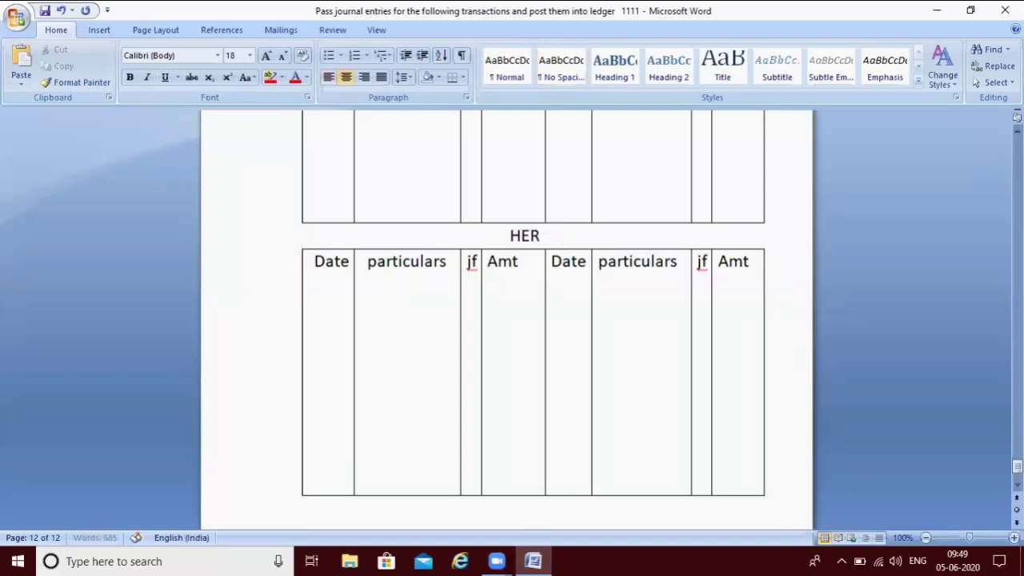
{"action": "key", "text": "BackSpace"}
{"action": "key", "text": "BackSpace"}
{"action": "key", "text": "BackSpace"}
{"action": "type", "text": "salary"}
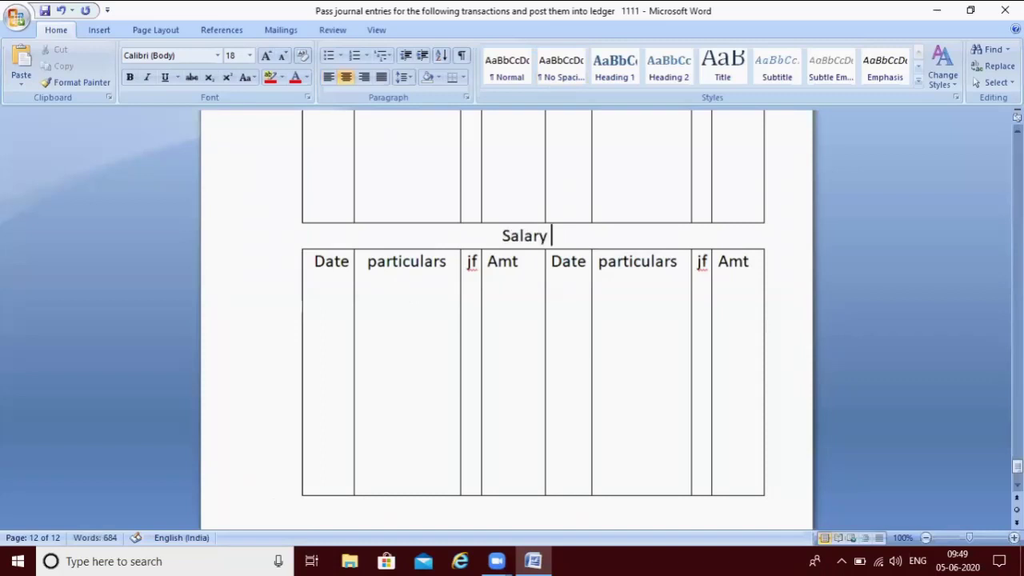
{"action": "type", "text": " a/c"}
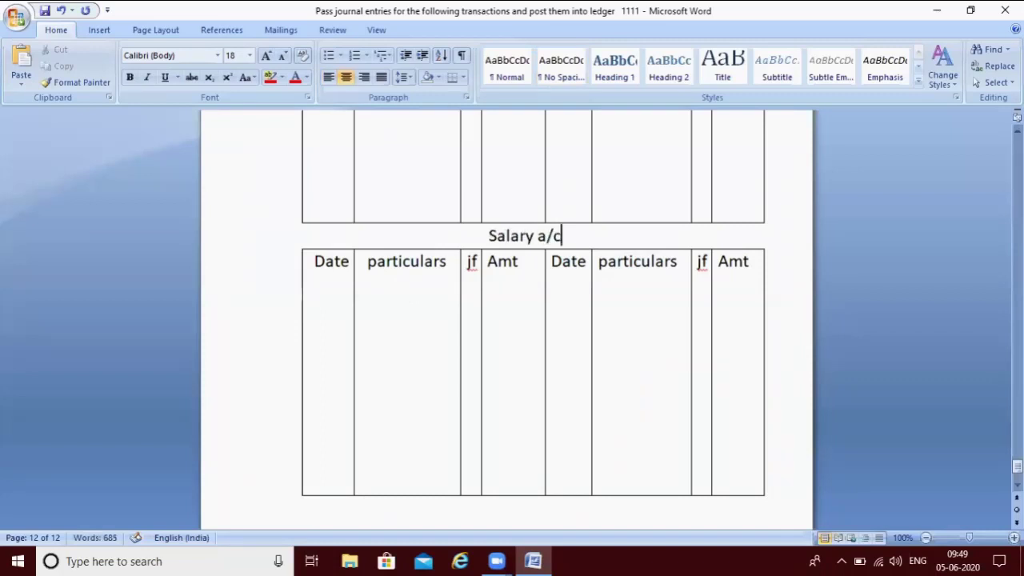
Step: Replace the title HERO LTD of the pasted ledger above the Salary a/c ledger with "rent a/c"
{"action": "left_click", "coordinate": [567, 176]}
{"action": "scroll", "coordinate": [567, 176], "scroll_direction": "up", "scroll_amount": 4}
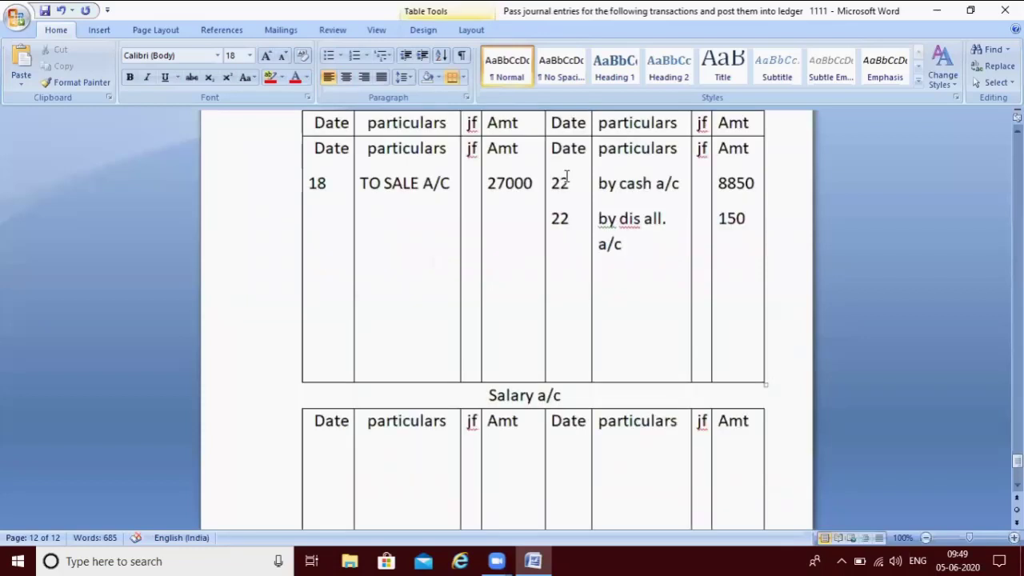
{"action": "scroll", "coordinate": [566, 176], "scroll_direction": "up", "scroll_amount": 10}
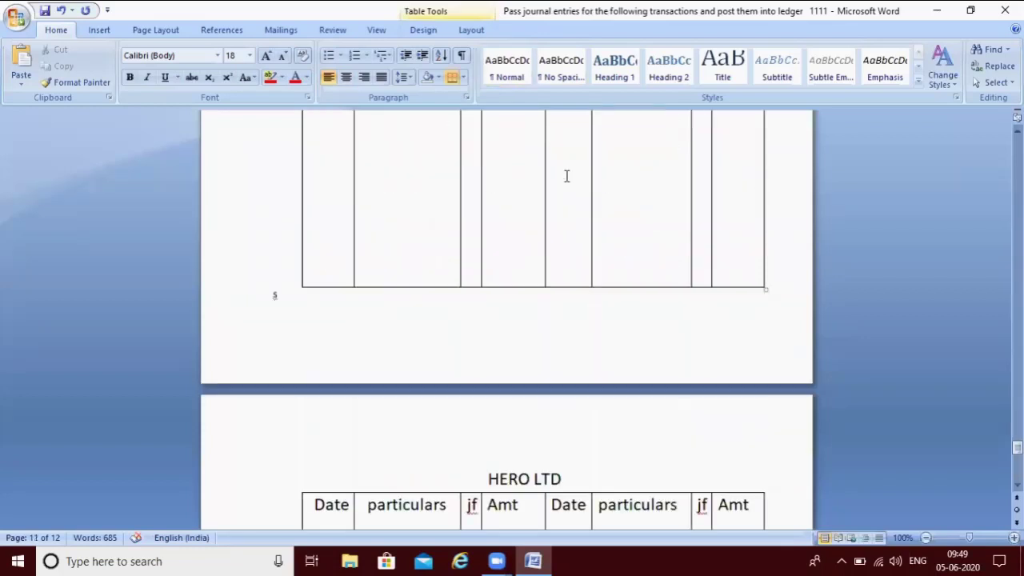
{"action": "scroll", "coordinate": [566, 176], "scroll_direction": "down", "scroll_amount": 5}
{"action": "key", "text": "Up"}
{"action": "key", "text": "Up"}
{"action": "key", "text": "Up"}
{"action": "key", "text": "Up"}
{"action": "key", "text": "Up"}
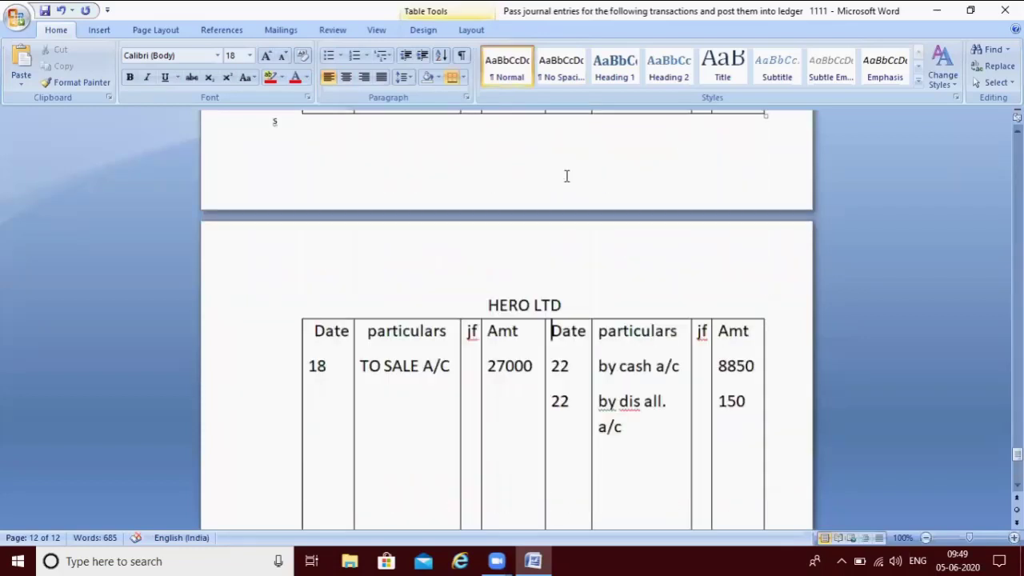
{"action": "key", "text": "Up"}
{"action": "key", "text": "BackSpace"}
{"action": "key", "text": "BackSpace"}
{"action": "key", "text": "BackSpace"}
{"action": "key", "text": "BackSpace"}
{"action": "key", "text": "BackSpace"}
{"action": "key", "text": "BackSpace"}
{"action": "key", "text": "BackSpace"}
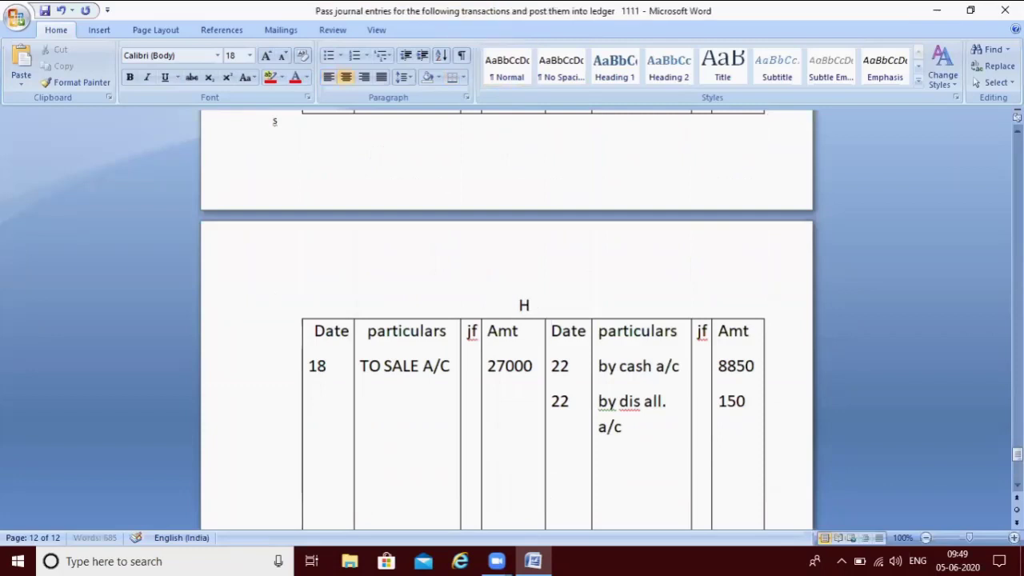
{"action": "key", "text": "BackSpace"}
{"action": "type", "text": "rent a/c"}
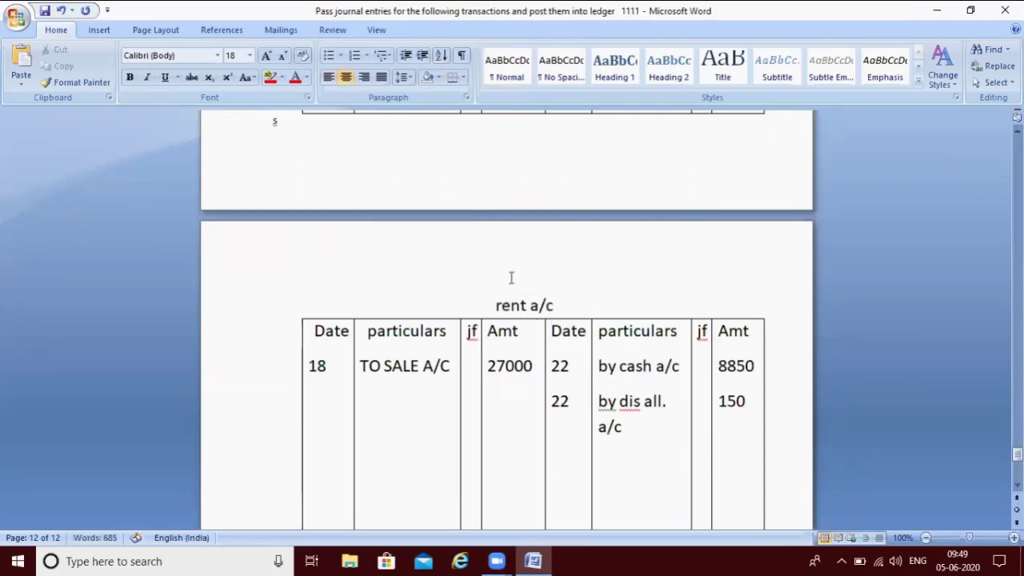
Step: Clear the debit-side posting from the rent a/c ledger: amount 27000, particulars "TO SALE A/C" and date 18
{"action": "left_click", "coordinate": [538, 366]}
{"action": "key", "text": "BackSpace"}
{"action": "key", "text": "BackSpace"}
{"action": "key", "text": "BackSpace"}
{"action": "key", "text": "BackSpace"}
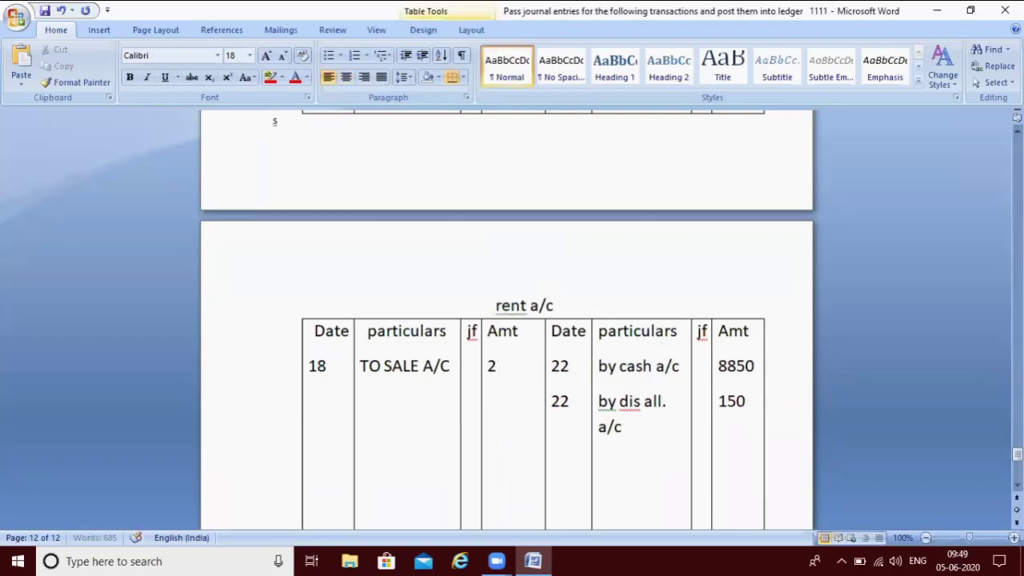
{"action": "key", "text": "BackSpace"}
{"action": "left_click", "coordinate": [449, 366]}
{"action": "key", "text": "BackSpace"}
{"action": "key", "text": "BackSpace"}
{"action": "key", "text": "BackSpace"}
{"action": "key", "text": "BackSpace"}
{"action": "key", "text": "BackSpace"}
{"action": "key", "text": "BackSpace"}
{"action": "key", "text": "BackSpace"}
{"action": "key", "text": "BackSpace"}
{"action": "key", "text": "BackSpace"}
{"action": "key", "text": "BackSpace"}
{"action": "key", "text": "BackSpace"}
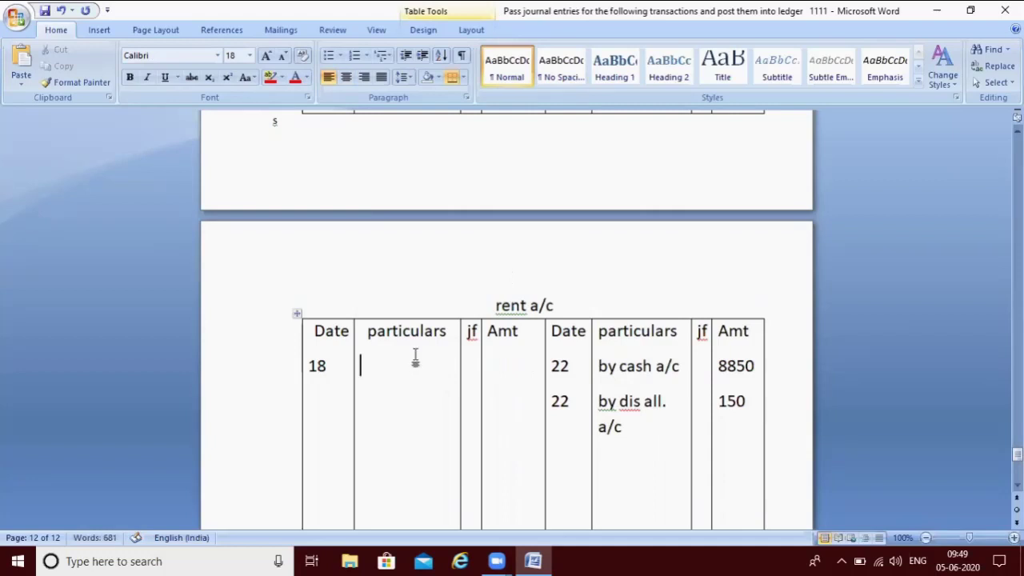
{"action": "left_click", "coordinate": [328, 367]}
{"action": "key", "text": "BackSpace"}
{"action": "key", "text": "BackSpace"}
{"action": "key", "text": "BackSpace"}
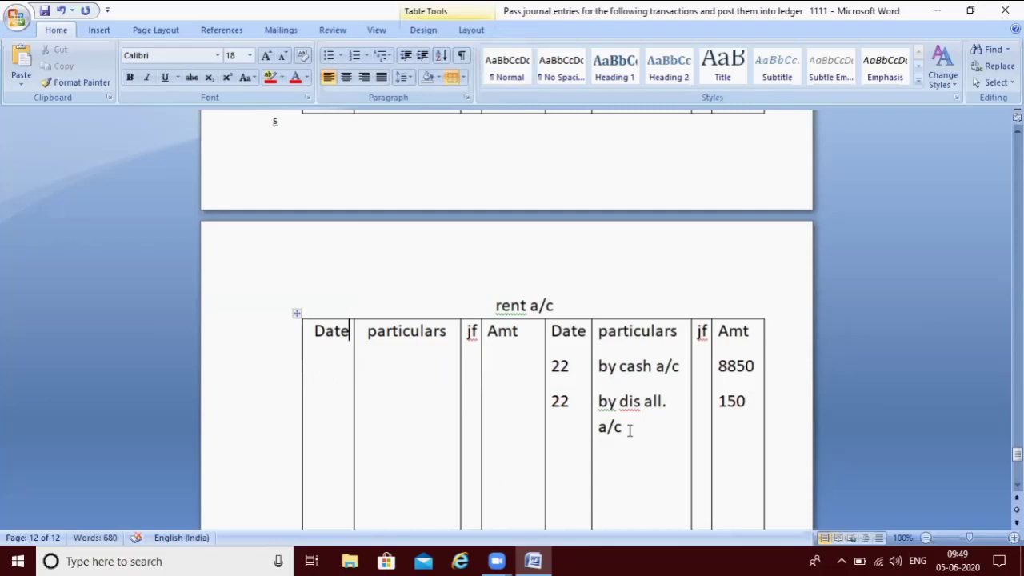
Step: Clear the credit-side particulars "by cash a/c" and "by dis all. a/c" from the rent a/c ledger
{"action": "left_click", "coordinate": [631, 428]}
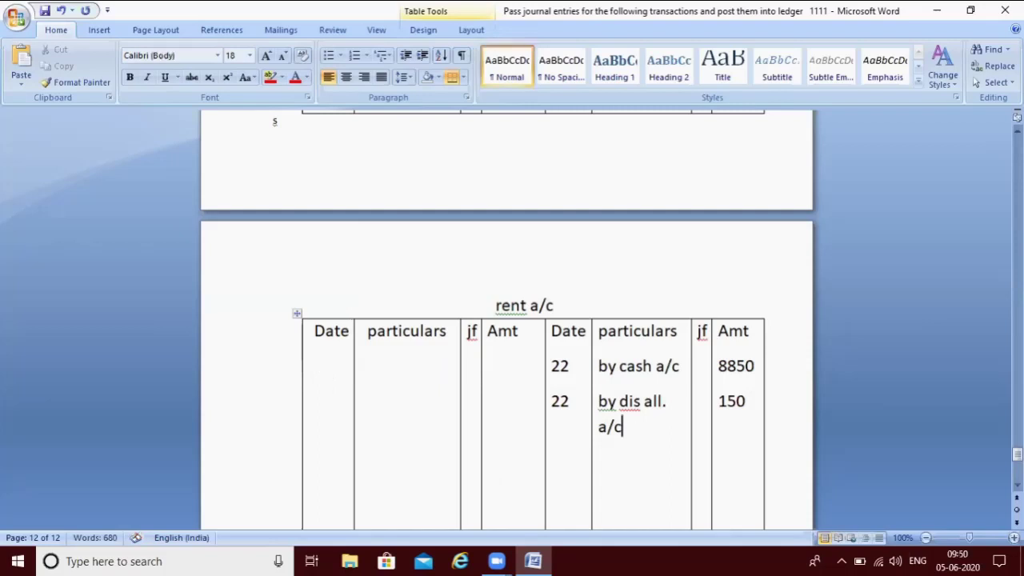
{"action": "key", "text": "BackSpace"}
{"action": "key", "text": "BackSpace"}
{"action": "key", "text": "BackSpace"}
{"action": "key", "text": "BackSpace"}
{"action": "key", "text": "BackSpace"}
{"action": "key", "text": "BackSpace"}
{"action": "key", "text": "BackSpace"}
{"action": "key", "text": "BackSpace"}
{"action": "key", "text": "BackSpace"}
{"action": "key", "text": "BackSpace"}
{"action": "key", "text": "BackSpace"}
{"action": "key", "text": "BackSpace"}
{"action": "key", "text": "BackSpace"}
{"action": "key", "text": "BackSpace"}
{"action": "key", "text": "BackSpace"}
{"action": "key", "text": "BackSpace"}
{"action": "key", "text": "BackSpace"}
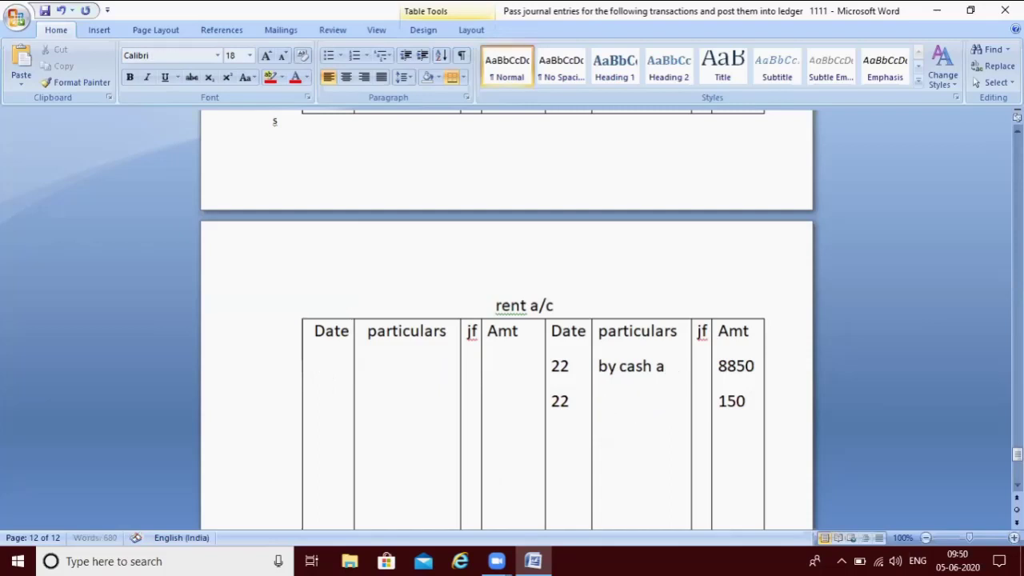
{"action": "key", "text": "BackSpace"}
{"action": "key", "text": "BackSpace"}
{"action": "key", "text": "BackSpace"}
{"action": "key", "text": "BackSpace"}
{"action": "key", "text": "BackSpace"}
{"action": "key", "text": "BackSpace"}
{"action": "key", "text": "BackSpace"}
{"action": "key", "text": "BackSpace"}
{"action": "key", "text": "BackSpace"}
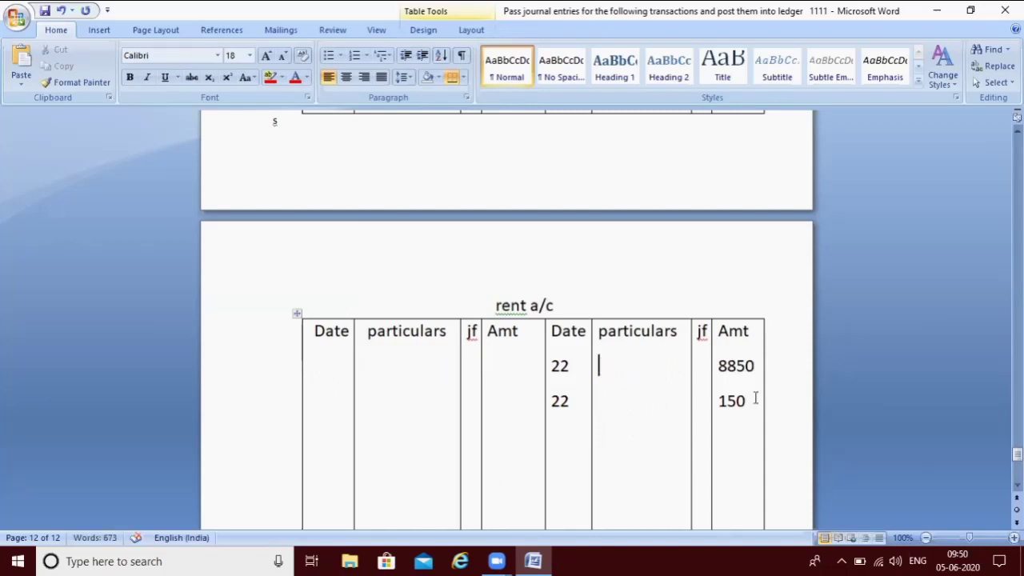
Step: Clear the credit-side amounts 8850 and 150 and both dates 22 from the rent a/c ledger
{"action": "left_click", "coordinate": [755, 397]}
{"action": "key", "text": "BackSpace"}
{"action": "key", "text": "BackSpace"}
{"action": "key", "text": "BackSpace"}
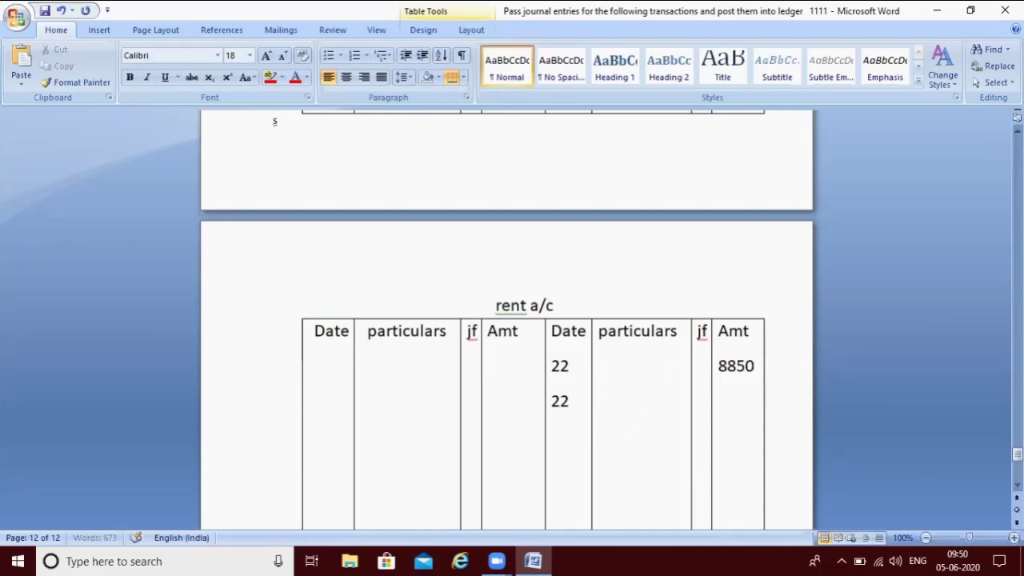
{"action": "key", "text": "BackSpace"}
{"action": "key", "text": "BackSpace"}
{"action": "key", "text": "BackSpace"}
{"action": "key", "text": "BackSpace"}
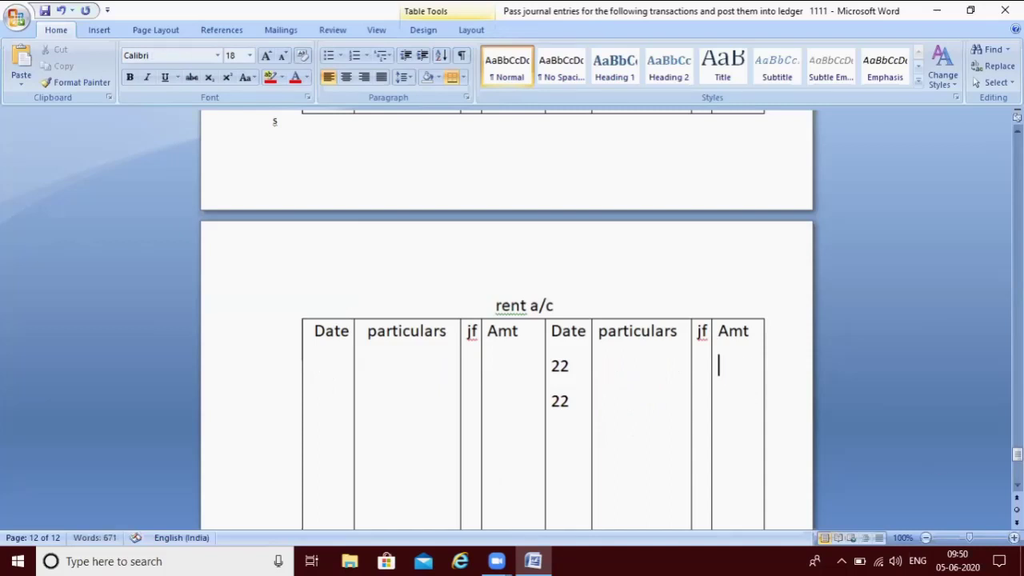
{"action": "left_click", "coordinate": [578, 400]}
{"action": "key", "text": "BackSpace"}
{"action": "key", "text": "BackSpace"}
{"action": "key", "text": "BackSpace"}
{"action": "key", "text": "BackSpace"}
{"action": "key", "text": "BackSpace"}
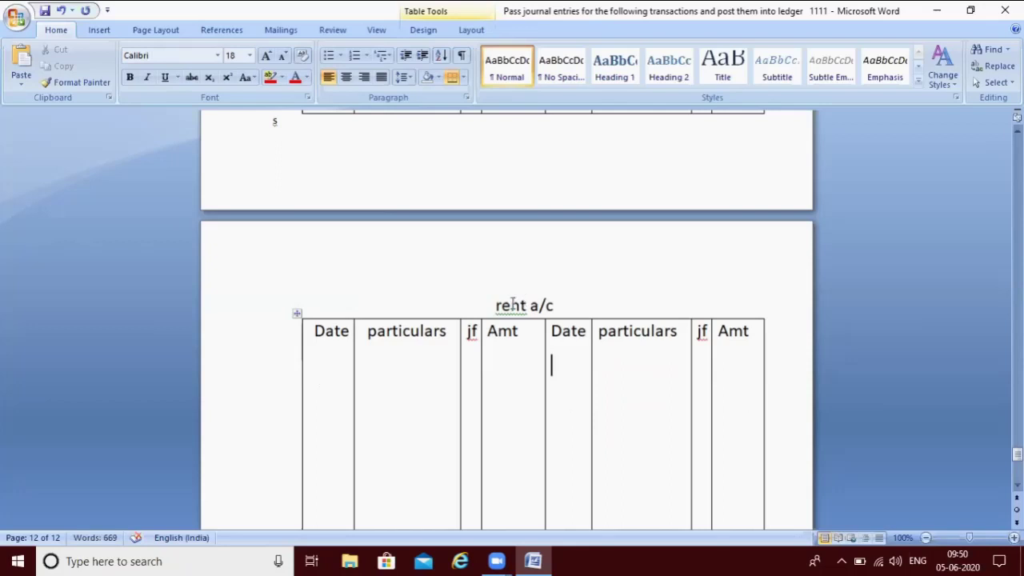
Step: Post the rent payment to the debit side of the rent a/c ledger: date 30, particulars "to cash a/c", amount 2000
{"action": "left_click", "coordinate": [320, 373]}
{"action": "type", "text": "30"}
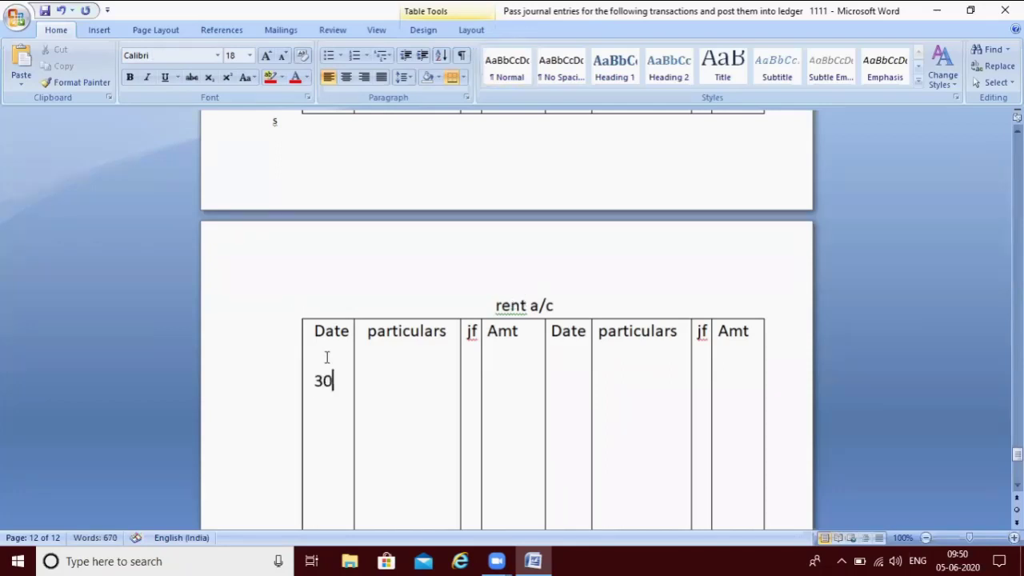
{"action": "key", "text": "Tab"}
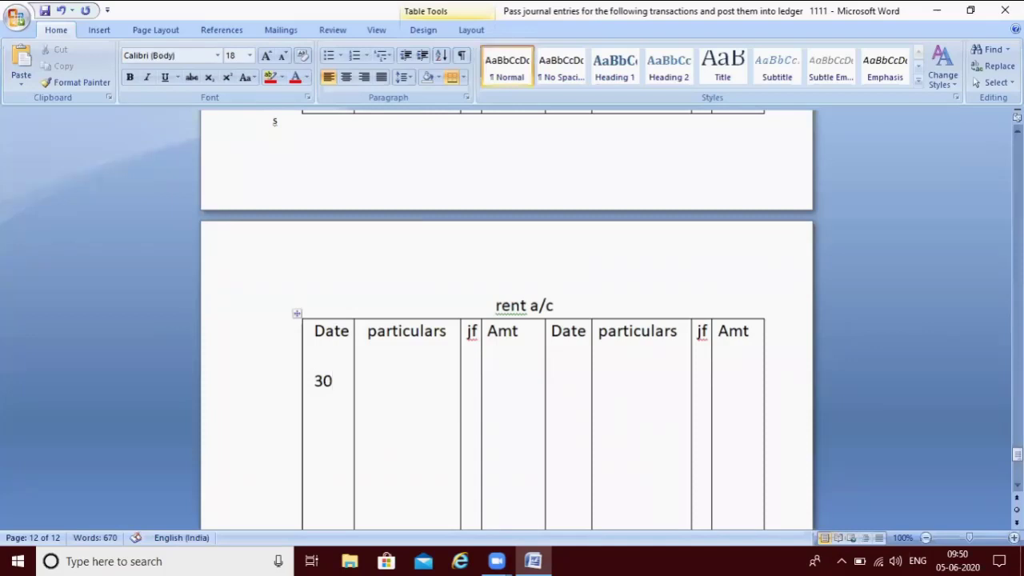
{"action": "type", "text": "to cash"}
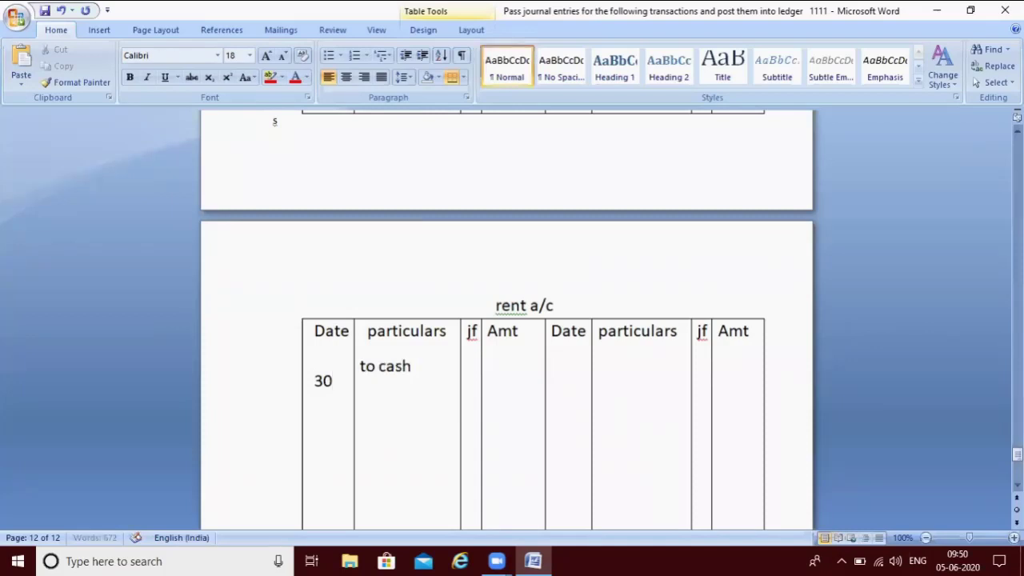
{"action": "type", "text": " a/c"}
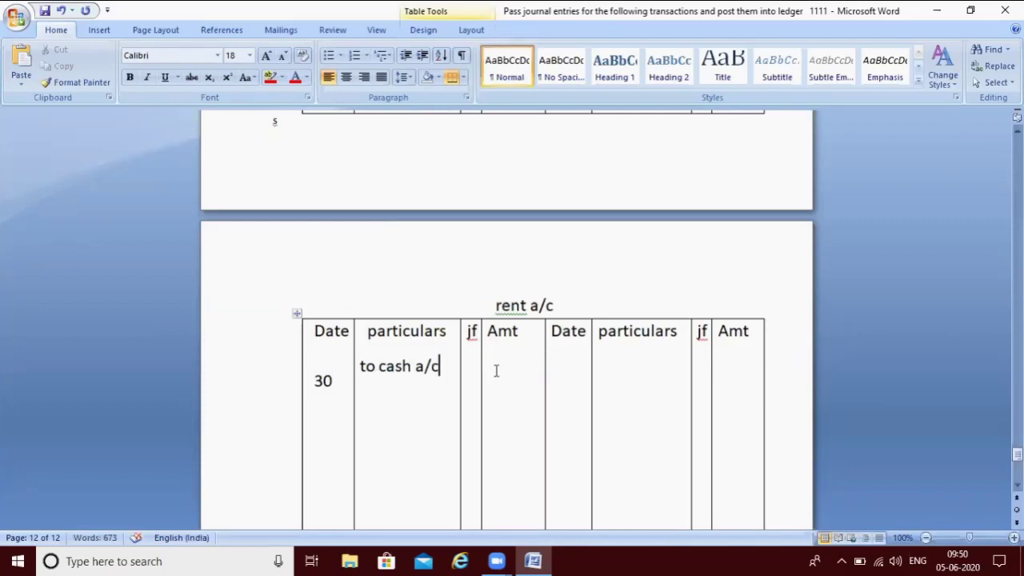
{"action": "left_click", "coordinate": [493, 370]}
{"action": "type", "text": "2000"}
{"action": "key", "text": "Return"}
Step: Post the salary payment to the debit side of the Salary a/c ledger: date 30, particulars "to cash a/c", amount 4000
{"action": "key", "text": "ctrl+End"}
{"action": "left_click", "coordinate": [492, 371]}
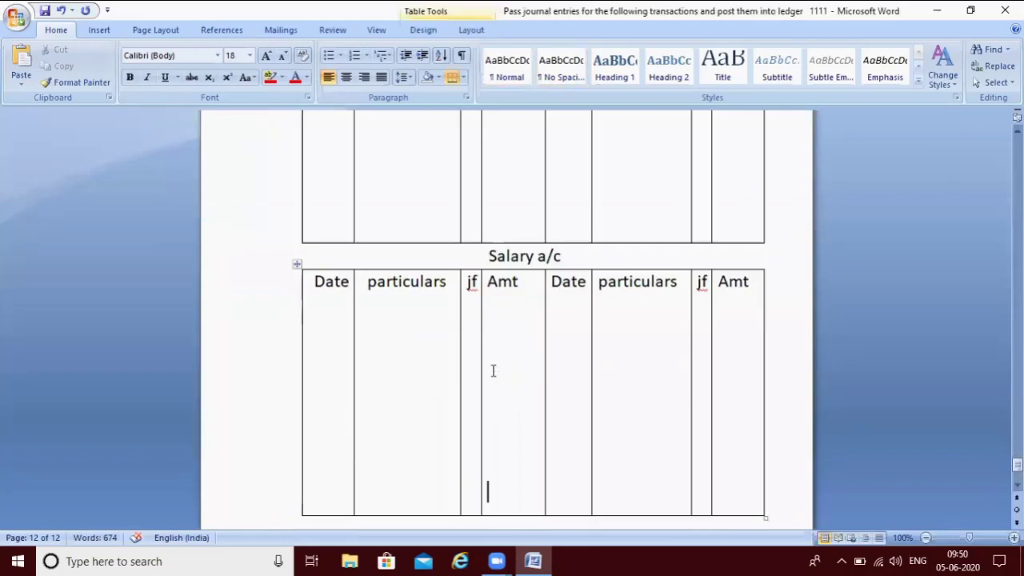
{"action": "left_click", "coordinate": [493, 370]}
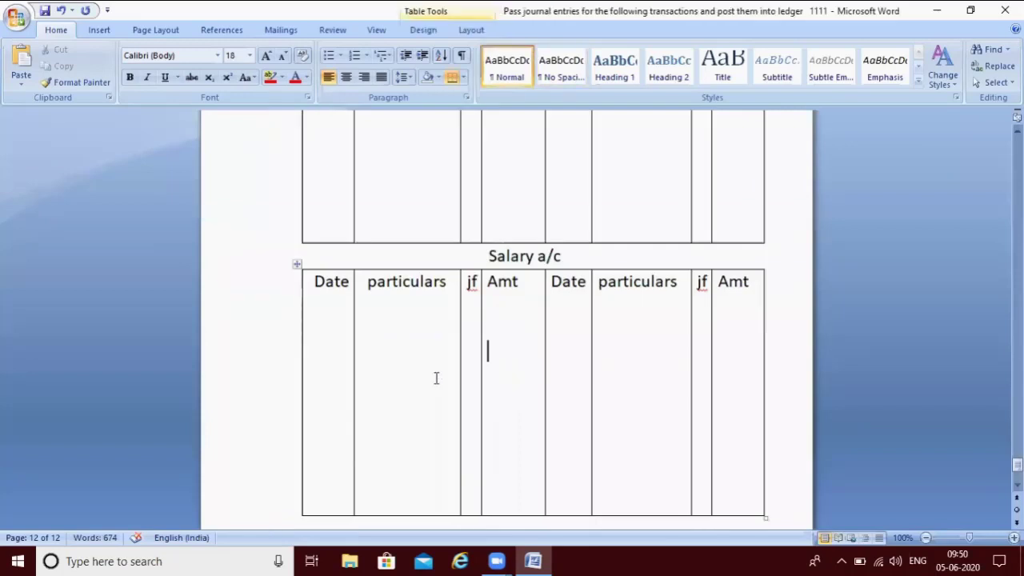
{"action": "left_click", "coordinate": [347, 310]}
{"action": "type", "text": "30"}
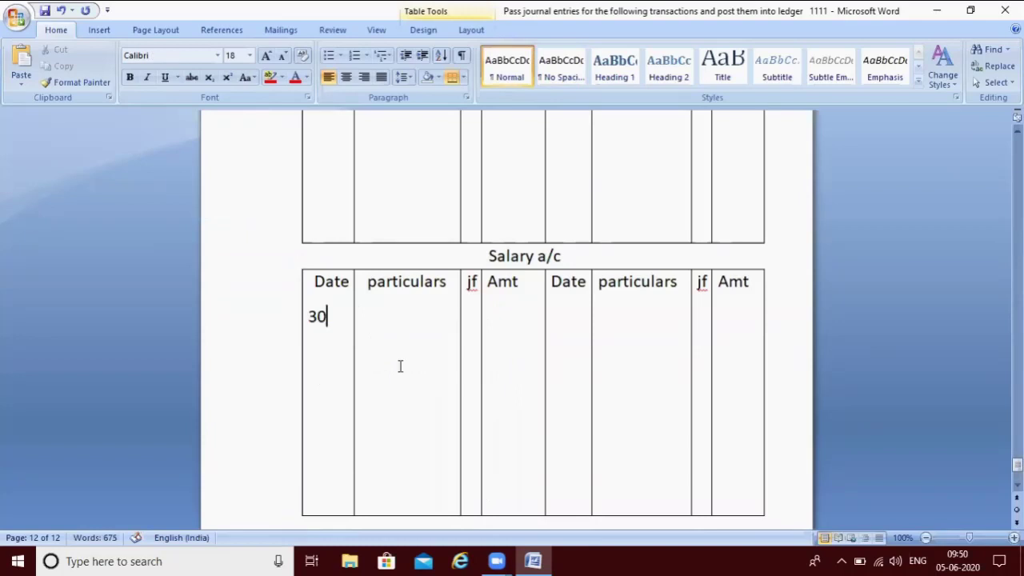
{"action": "key", "text": "Tab"}
{"action": "type", "text": "to cash "}
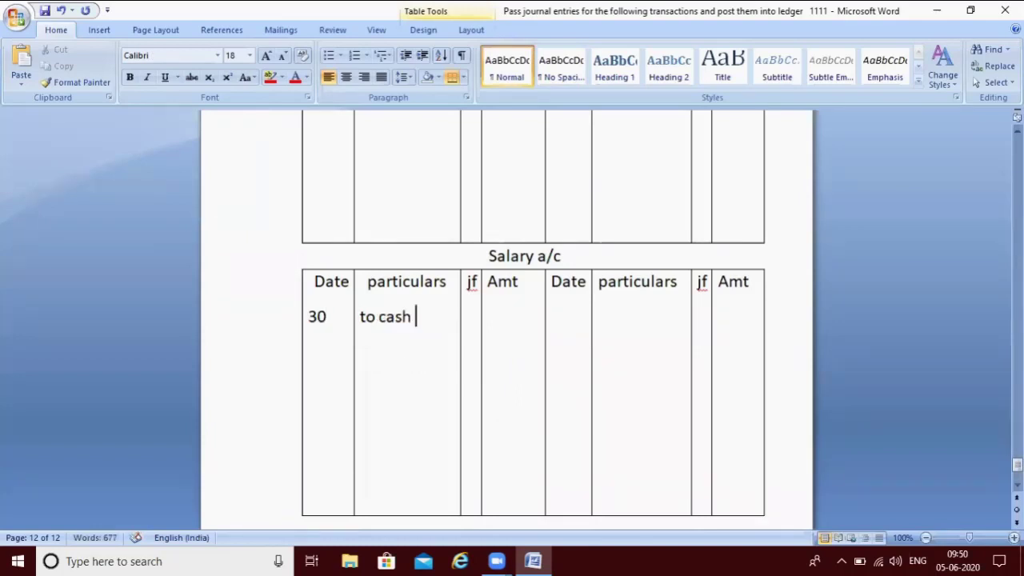
{"action": "type", "text": "a/c"}
{"action": "left_click", "coordinate": [499, 320]}
{"action": "type", "text": "4"}
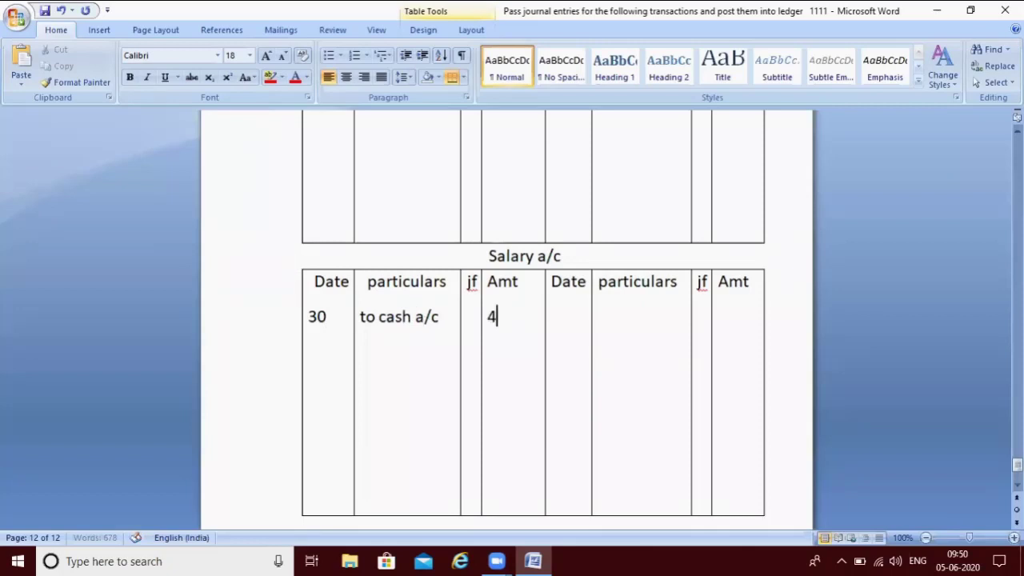
{"action": "type", "text": "000"}
Step: Enter the total 200000 at the foot of the credit-side amount column in the capital a/c ledger
{"action": "key", "text": "Up"}
{"action": "key", "text": "Up"}
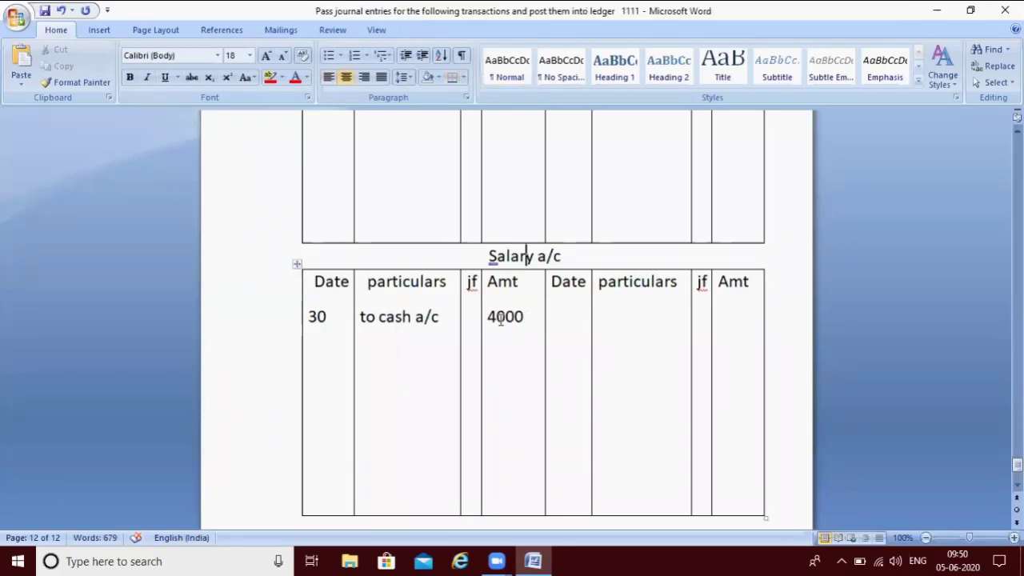
{"action": "key", "text": "Up"}
{"action": "key", "text": "Up"}
{"action": "key", "text": "Up"}
{"action": "key", "text": "Up"}
{"action": "key", "text": "Up"}
{"action": "key", "text": "Up"}
{"action": "key", "text": "Up"}
{"action": "key", "text": "Up"}
{"action": "key", "text": "Up"}
{"action": "key", "text": "Up"}
{"action": "key", "text": "Up"}
{"action": "key", "text": "Up"}
{"action": "key", "text": "Up"}
{"action": "key", "text": "Up"}
{"action": "key", "text": "Up"}
{"action": "key", "text": "Up"}
{"action": "key", "text": "Up"}
{"action": "key", "text": "Up"}
{"action": "key", "text": "Up"}
{"action": "key", "text": "Up"}
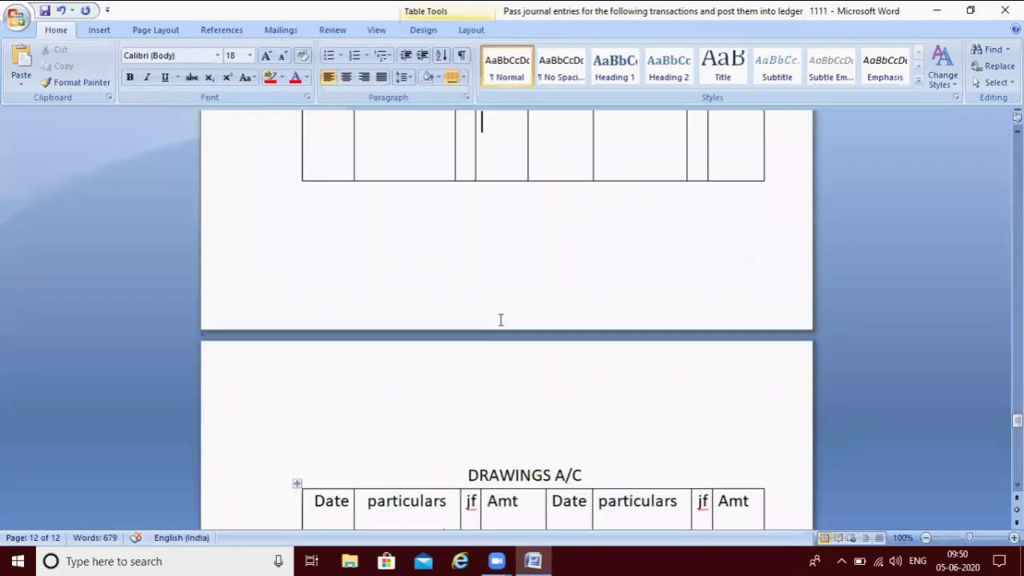
{"action": "key", "text": "Up"}
{"action": "key", "text": "Up"}
{"action": "key", "text": "Up"}
{"action": "key", "text": "Up"}
{"action": "key", "text": "Up"}
{"action": "key", "text": "Up"}
{"action": "key", "text": "Up"}
{"action": "key", "text": "Up"}
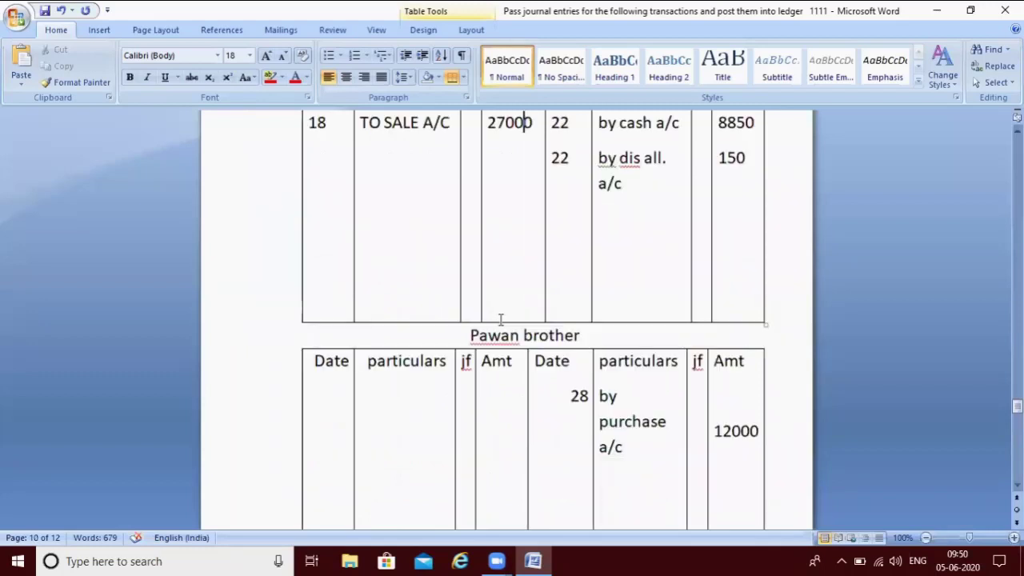
{"action": "key", "text": "Up"}
{"action": "key", "text": "Up"}
{"action": "key", "text": "Up"}
{"action": "key", "text": "Up"}
{"action": "key", "text": "Up"}
{"action": "key", "text": "Up"}
{"action": "key", "text": "Up"}
{"action": "key", "text": "Up"}
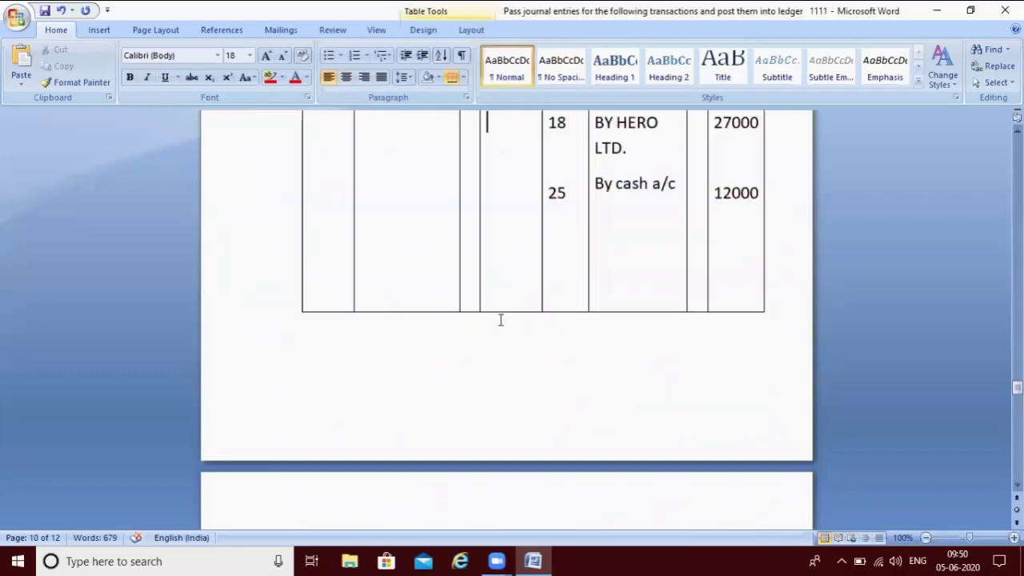
{"action": "key", "text": "Up"}
{"action": "key", "text": "Up"}
{"action": "key", "text": "Up"}
{"action": "key", "text": "Up"}
{"action": "key", "text": "Up"}
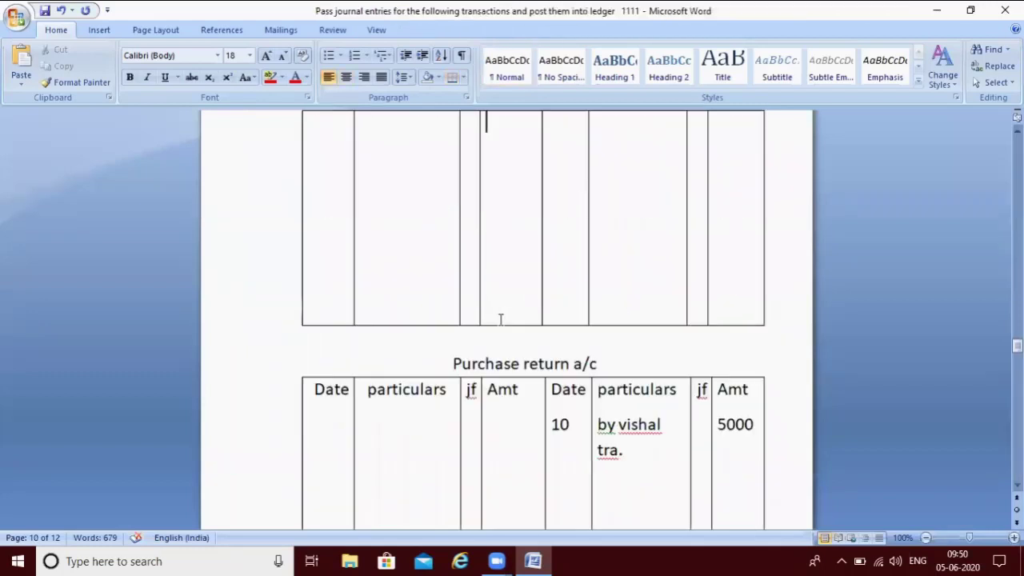
{"action": "key", "text": "Up"}
{"action": "key", "text": "Up"}
{"action": "key", "text": "Up"}
{"action": "key", "text": "Up"}
{"action": "key", "text": "Up"}
{"action": "key", "text": "Up"}
{"action": "key", "text": "Up"}
{"action": "key", "text": "Up"}
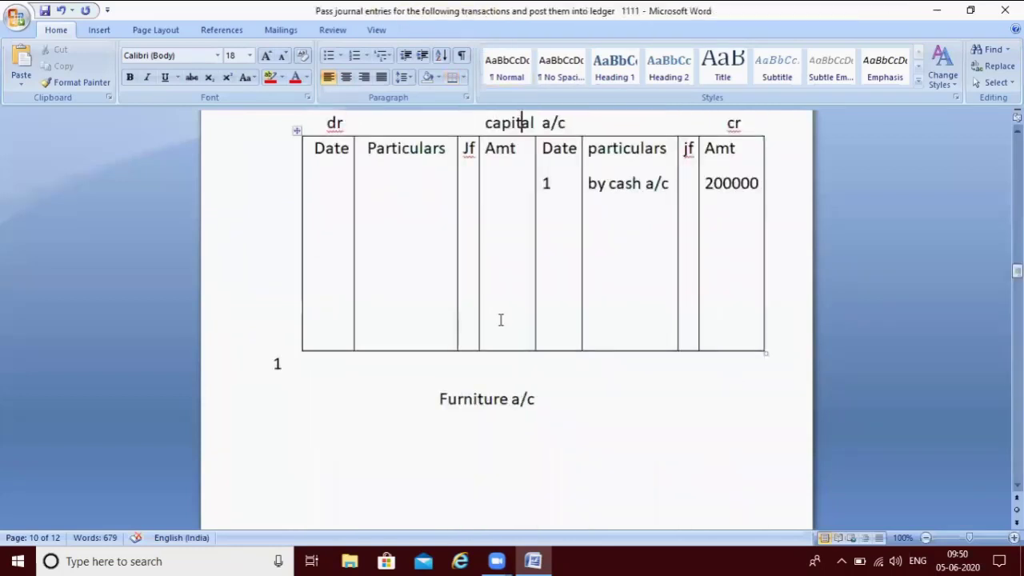
{"action": "key", "text": "Up"}
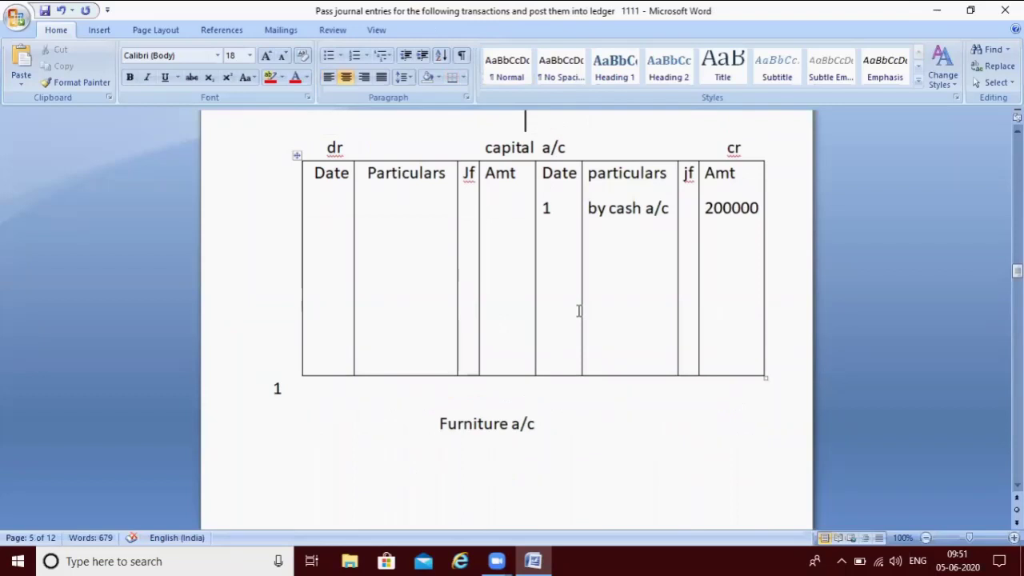
{"action": "left_click", "coordinate": [715, 357]}
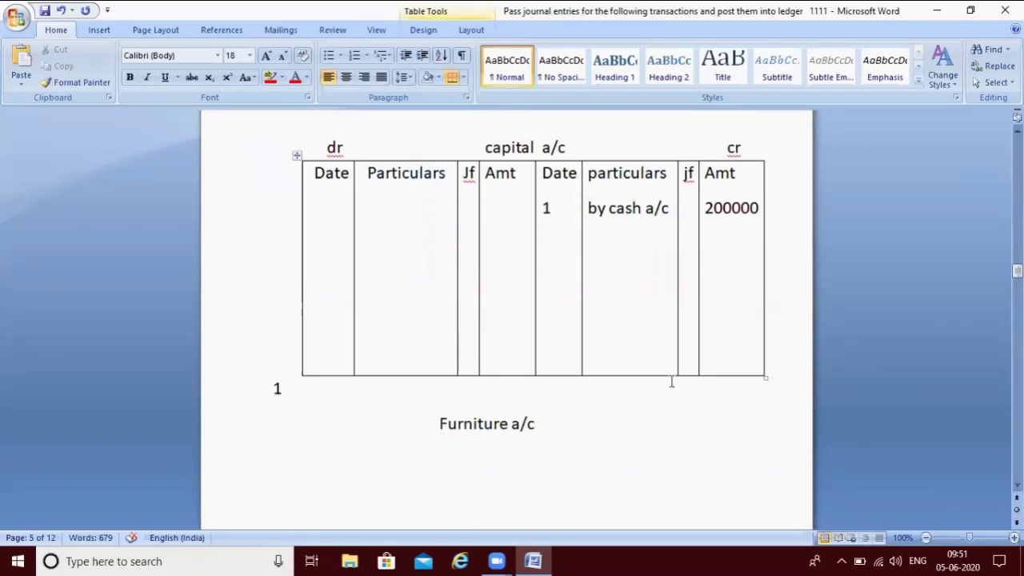
{"action": "left_click", "coordinate": [727, 362]}
{"action": "left_click", "coordinate": [708, 364]}
{"action": "type", "text": "20"}
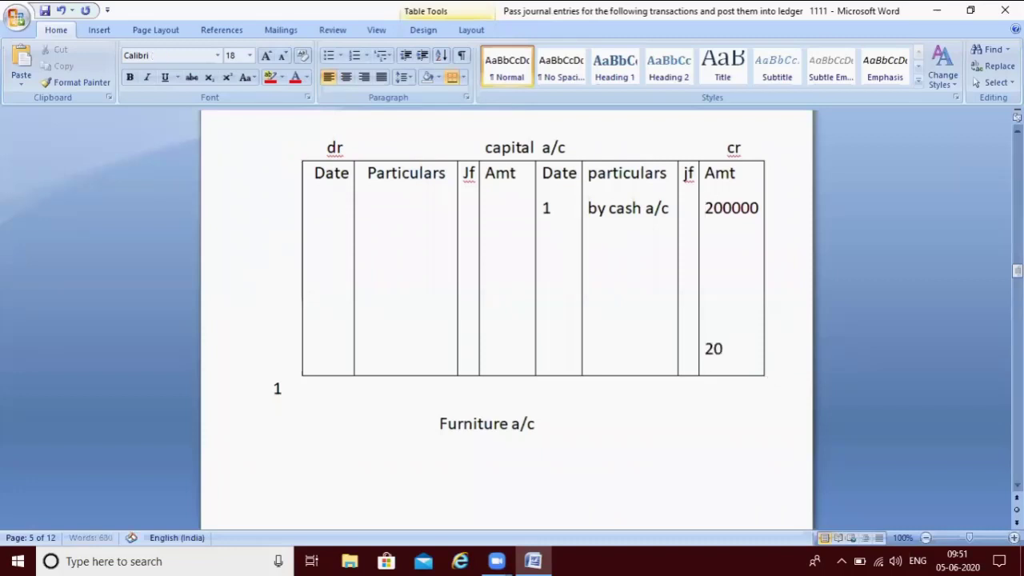
{"action": "type", "text": "0000"}
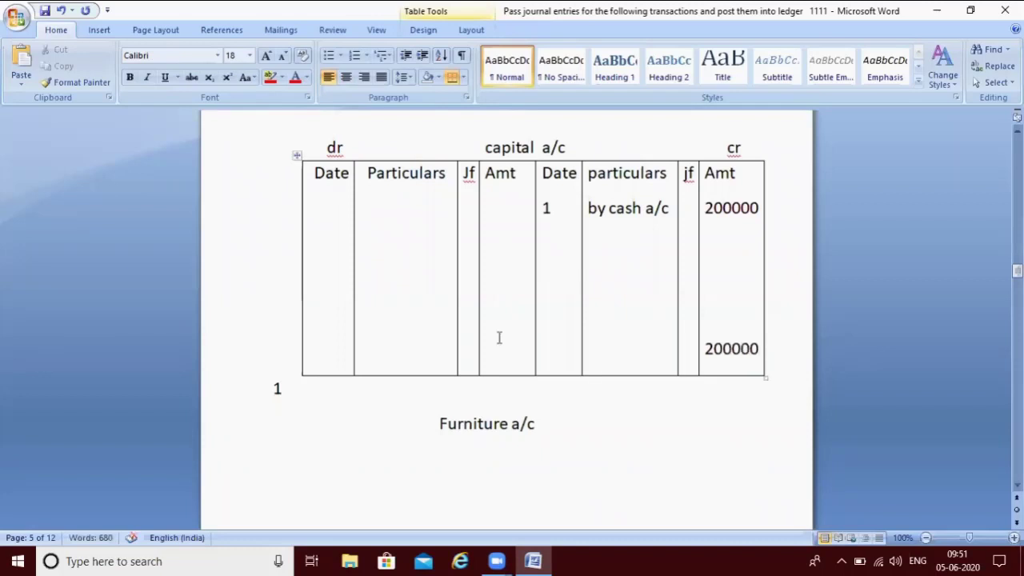
Step: Set the font size to 18 and enter the matching total 200000 at the foot of the capital a/c ledger's debit-side amount column
{"action": "left_click", "coordinate": [500, 350]}
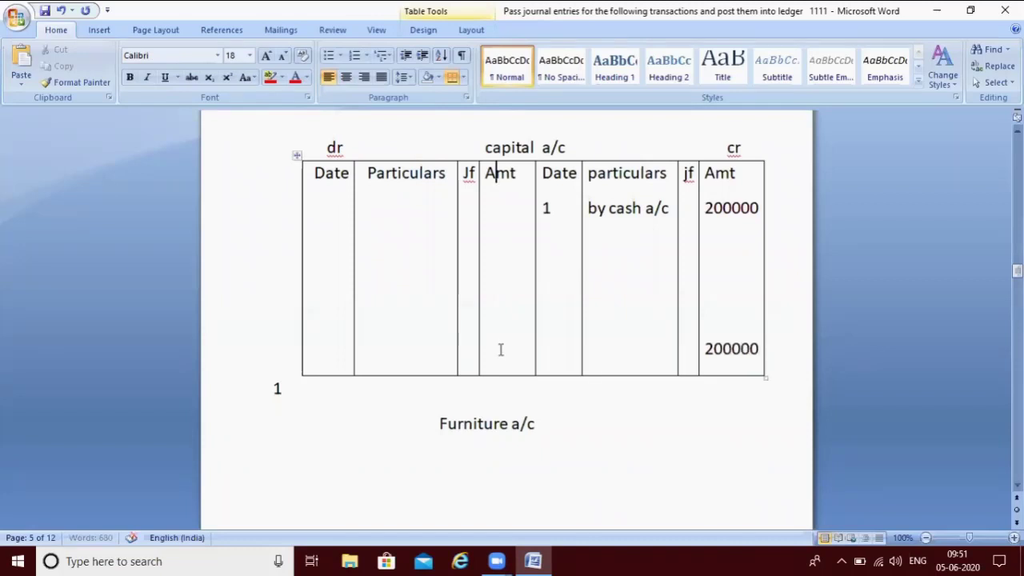
{"action": "left_click", "coordinate": [251, 54]}
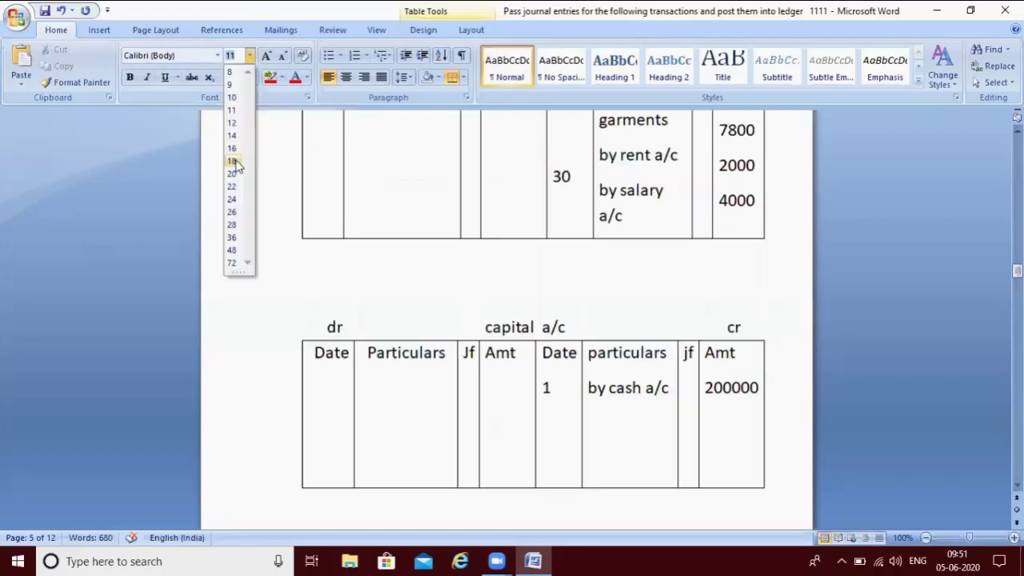
{"action": "left_click", "coordinate": [234, 161]}
{"action": "left_click", "coordinate": [231, 166]}
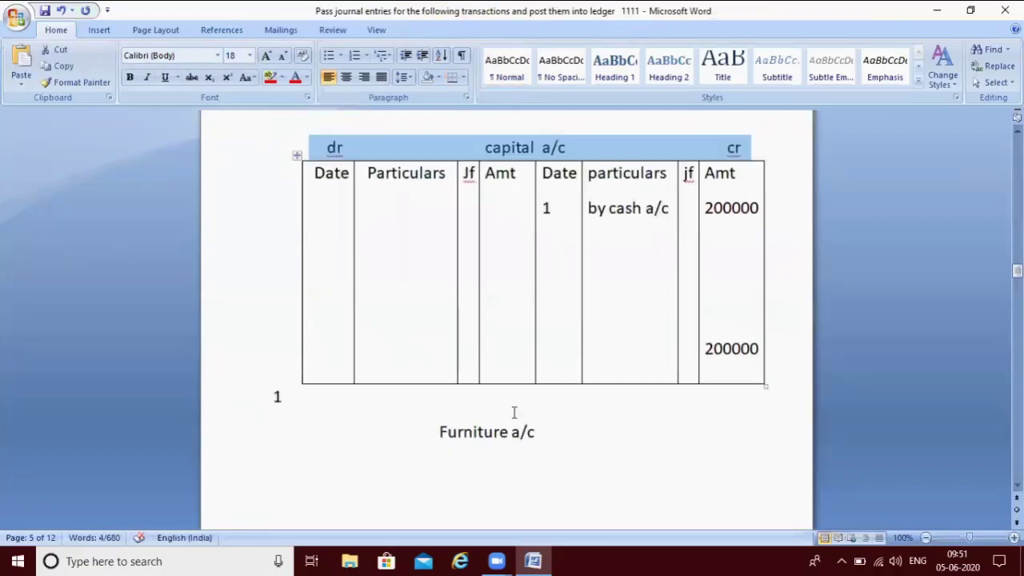
{"action": "left_click", "coordinate": [491, 370]}
{"action": "type", "text": "200"}
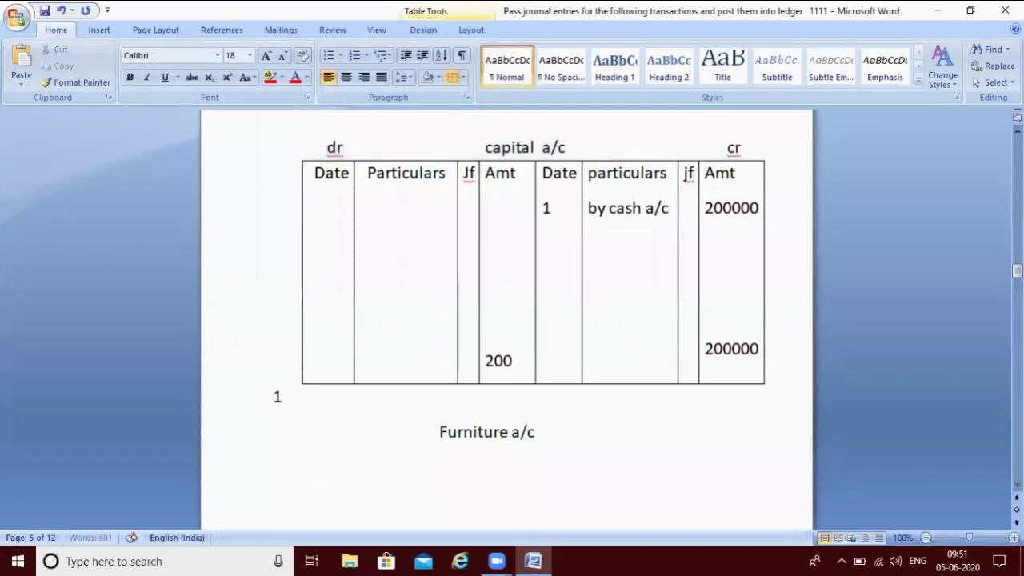
{"action": "type", "text": "00"}
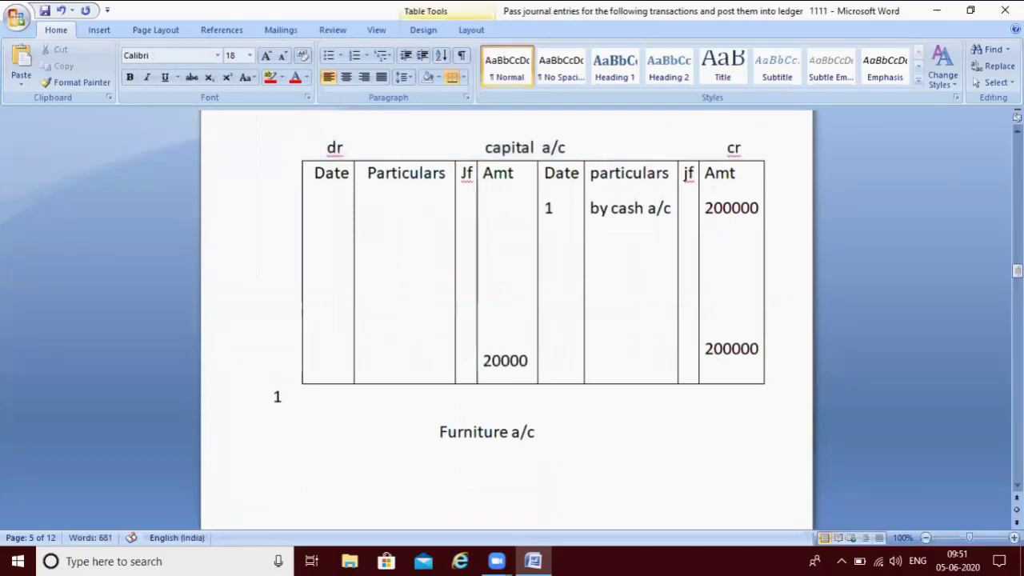
{"action": "type", "text": "0"}
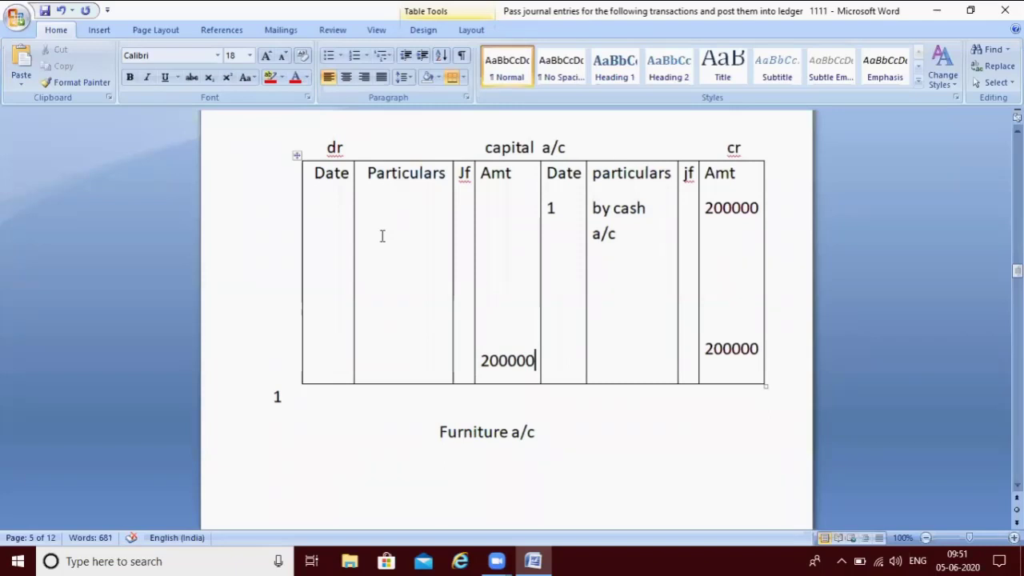
Step: Enter the closing balance line on the debit side of the capital a/c ledger: date 30, particulars "To balance c/d"
{"action": "left_click", "coordinate": [320, 269]}
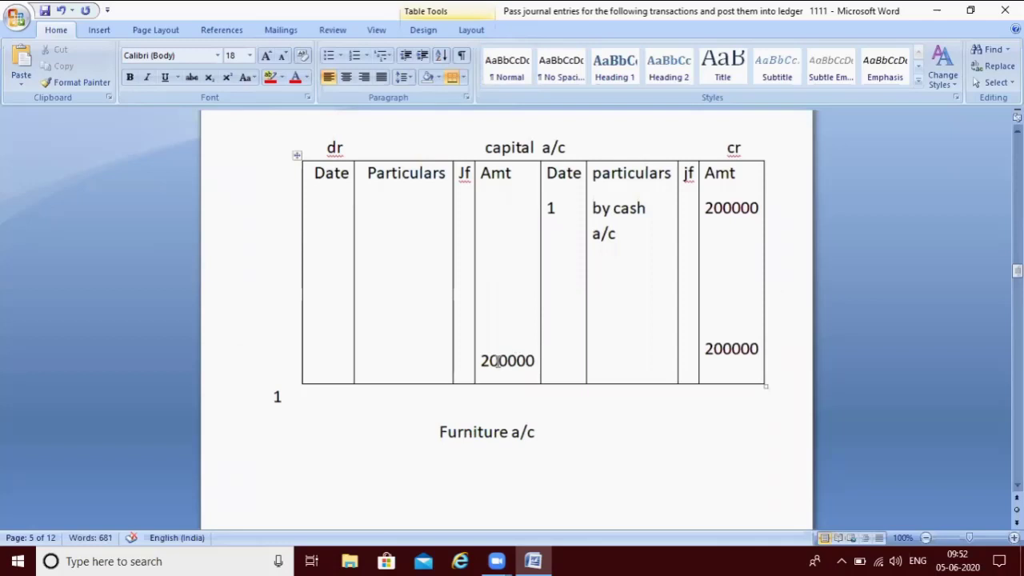
{"action": "key", "text": "Down"}
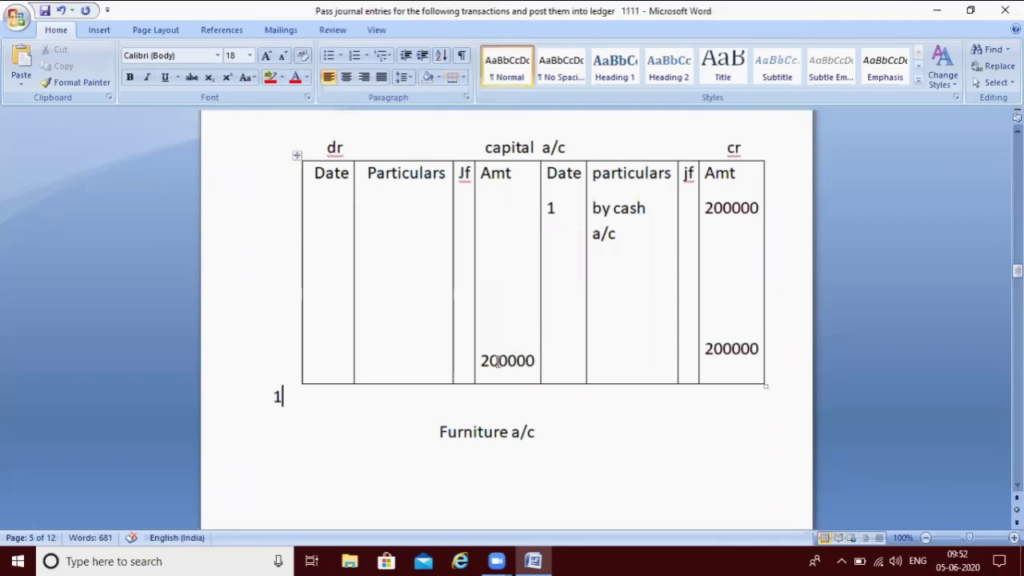
{"action": "left_click", "coordinate": [324, 308]}
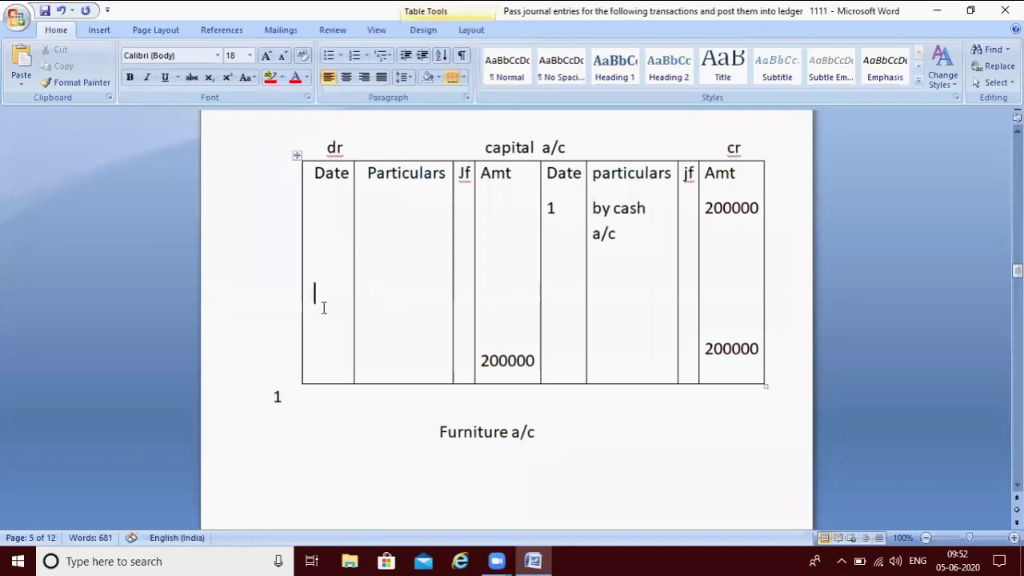
{"action": "type", "text": "30"}
{"action": "double_click", "coordinate": [372, 296]}
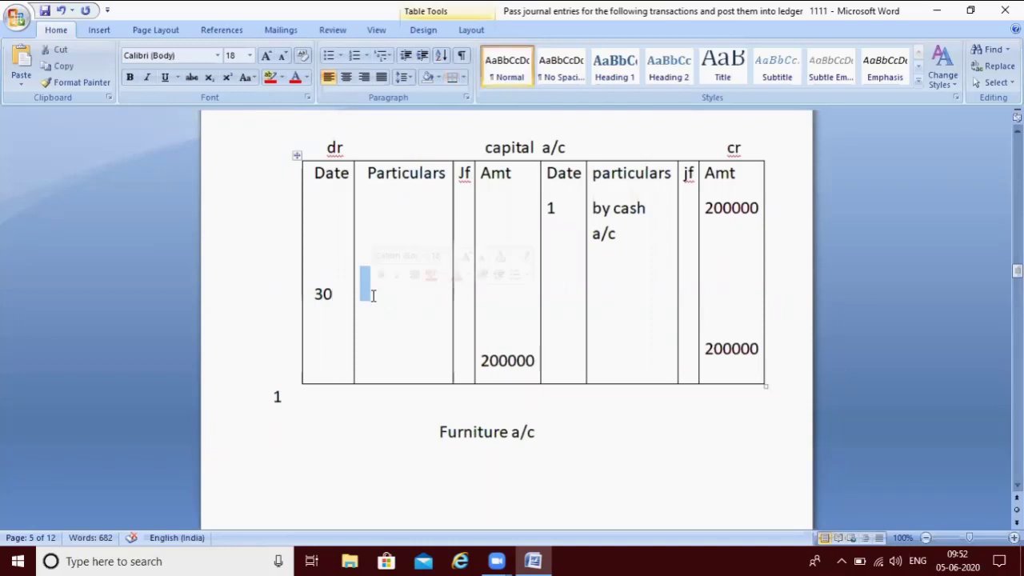
{"action": "left_click", "coordinate": [373, 296]}
{"action": "type", "text": "To"}
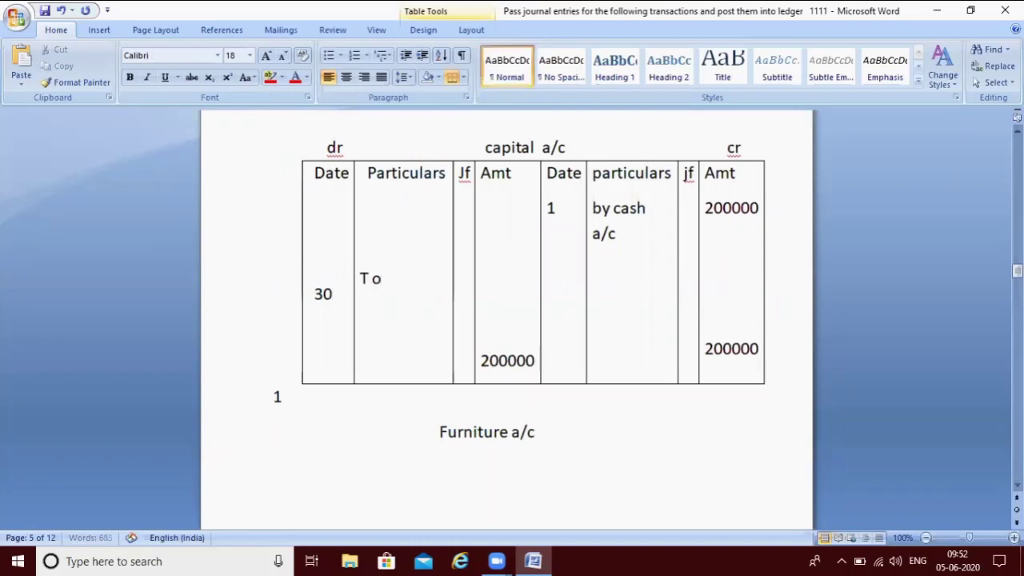
{"action": "type", "text": " ba"}
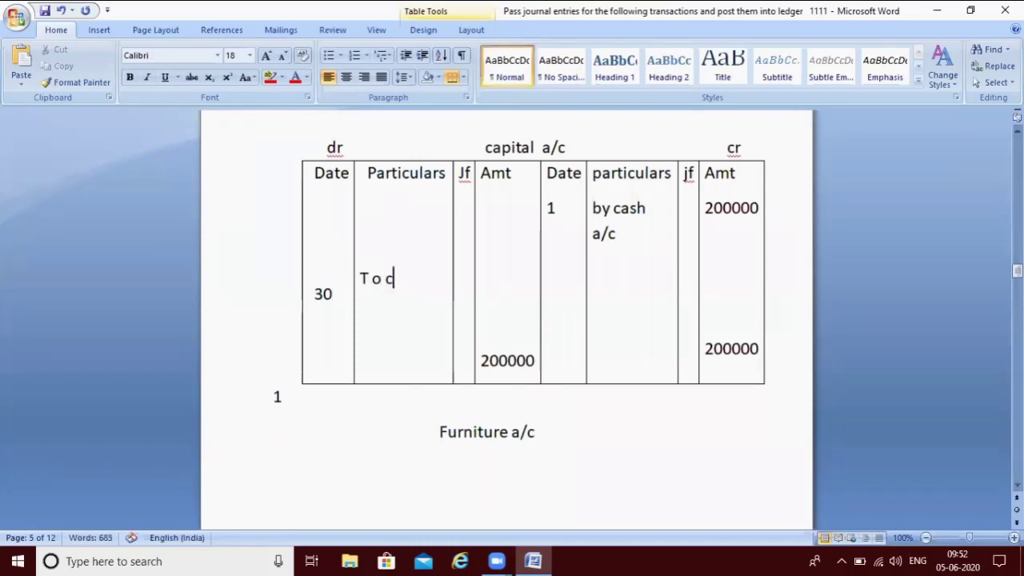
{"action": "type", "text": "la"}
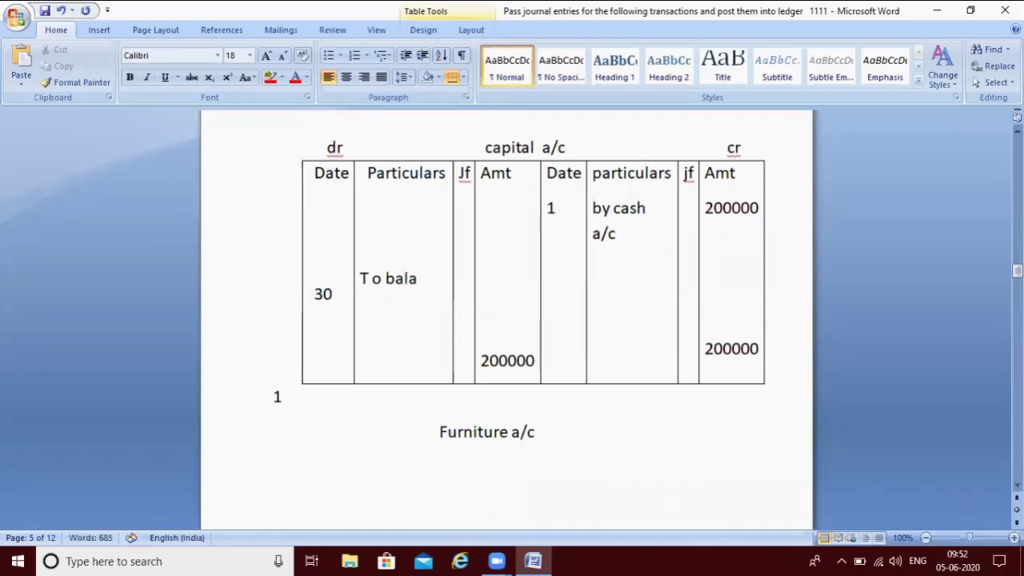
{"action": "type", "text": "nce c"}
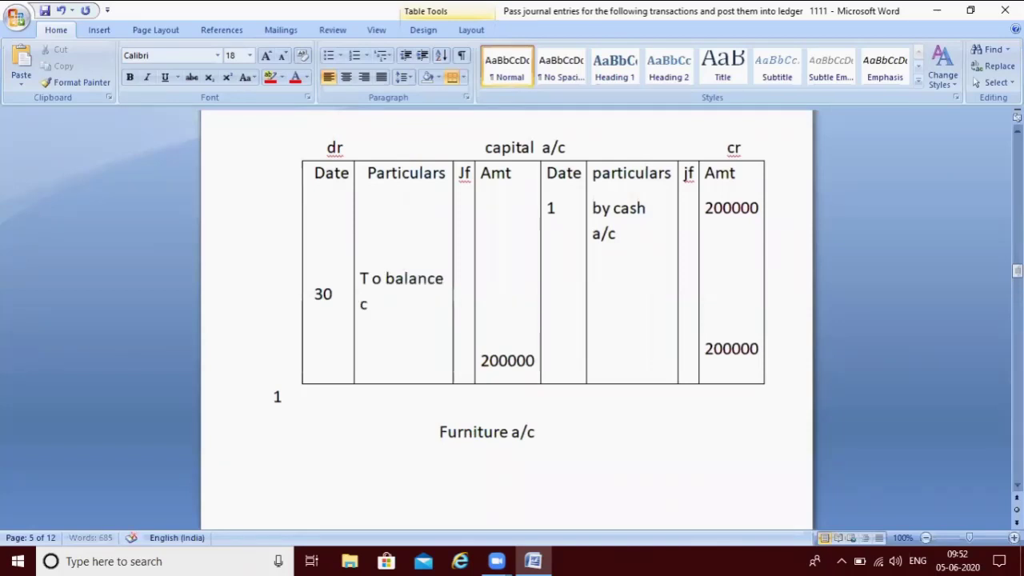
{"action": "type", "text": "/d"}
Step: Set the font size to 18 and enter the amount 200000 for the balance c/d line in capital a/c
{"action": "left_click", "coordinate": [493, 287]}
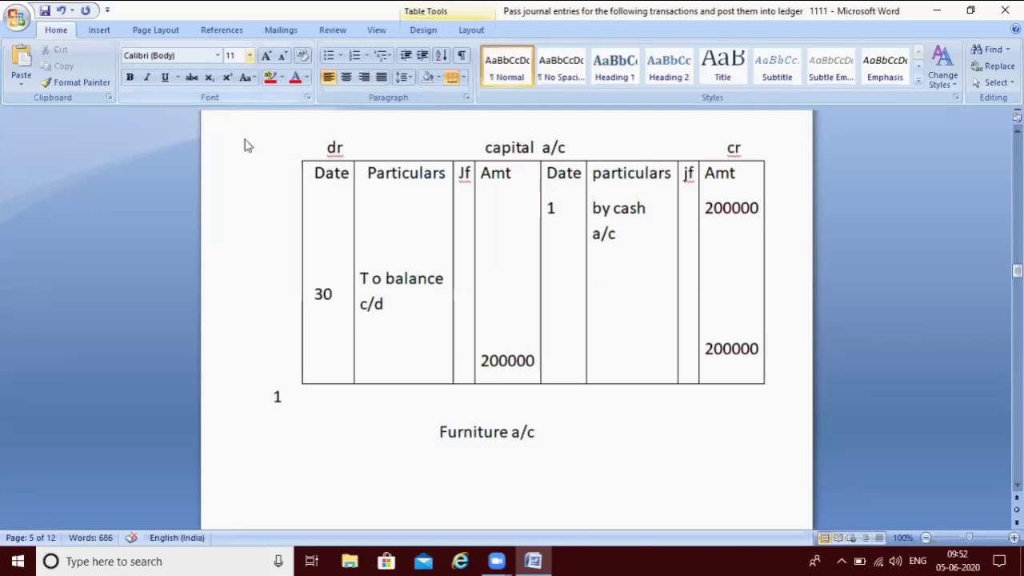
{"action": "left_click", "coordinate": [249, 55]}
{"action": "left_click", "coordinate": [231, 161]}
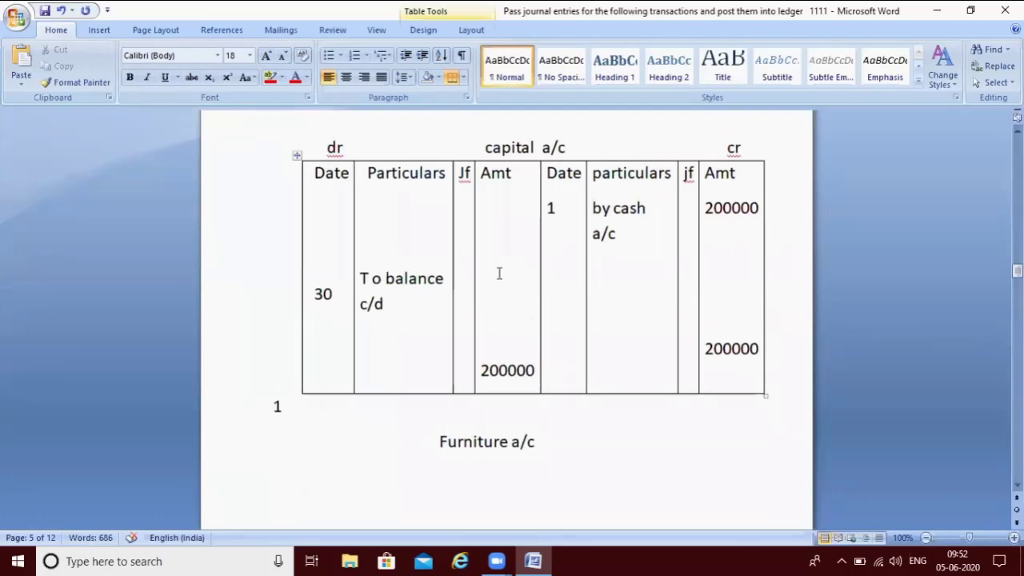
{"action": "type", "text": "2000"}
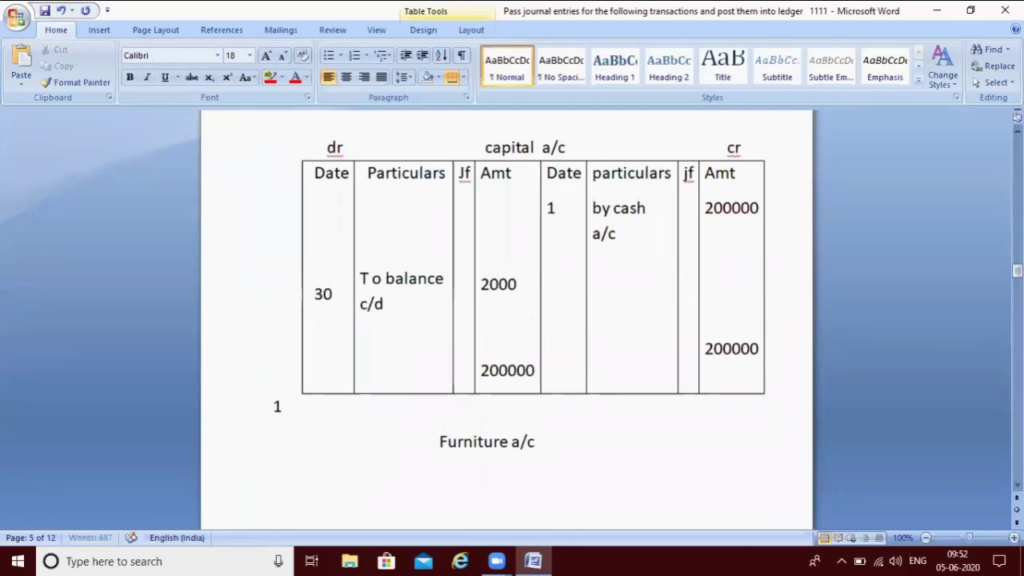
{"action": "type", "text": "00"}
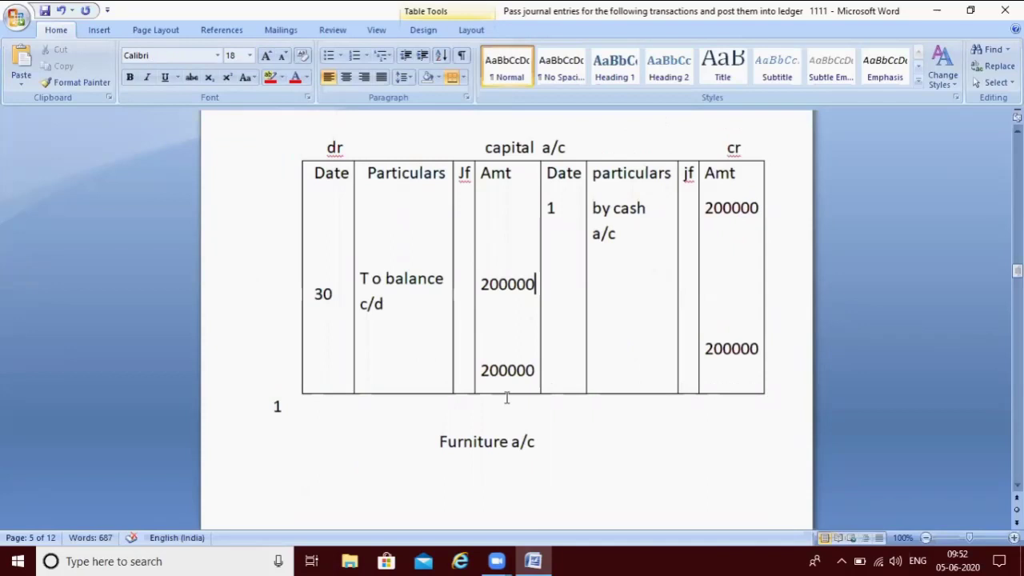
Step: Try to rule off the debit-side total in capital a/c by changing the top and bottom borders of its amount cell
{"action": "left_click", "coordinate": [518, 376]}
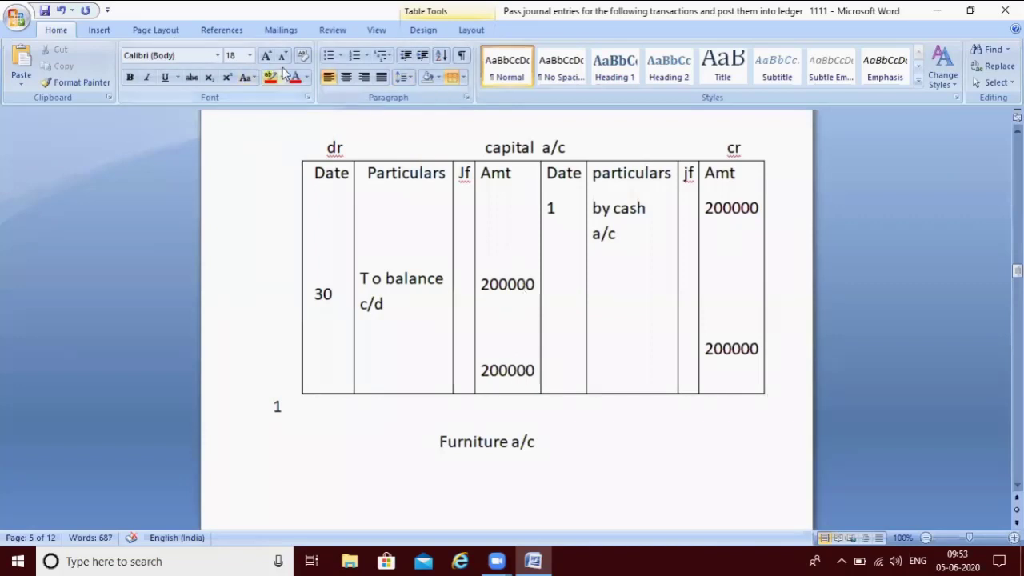
{"action": "left_click", "coordinate": [463, 78]}
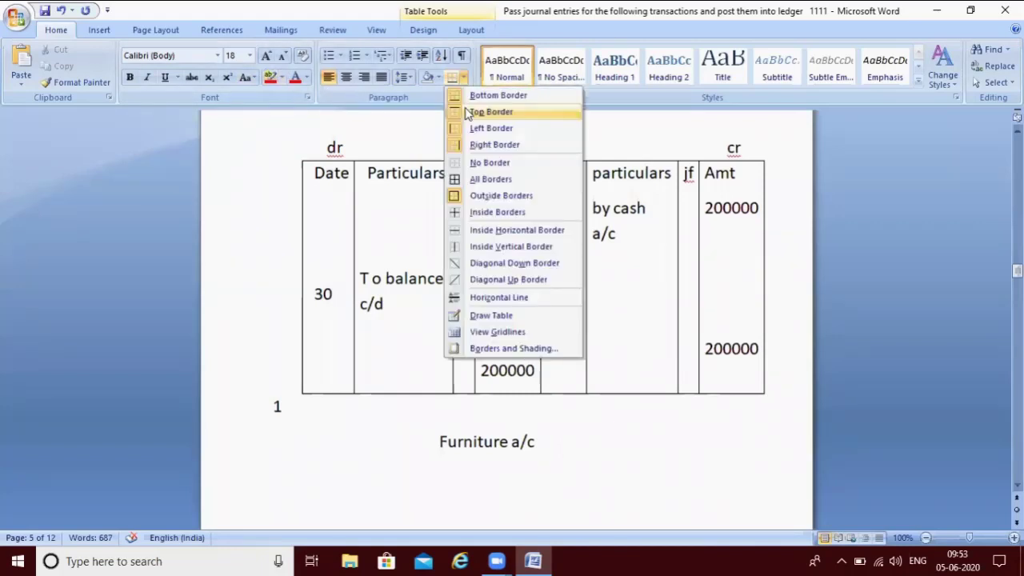
{"action": "left_click", "coordinate": [472, 112]}
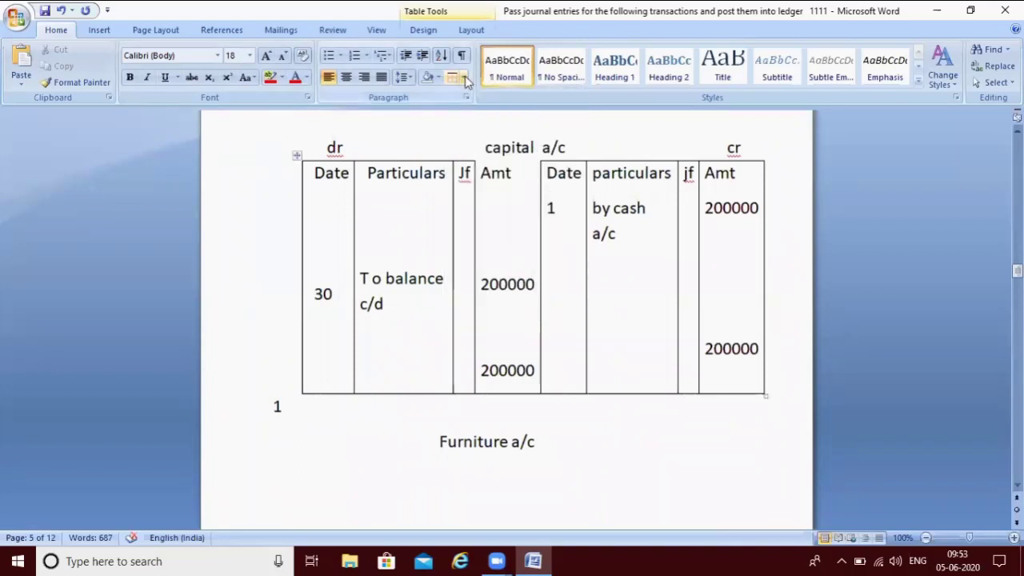
{"action": "left_click", "coordinate": [464, 78]}
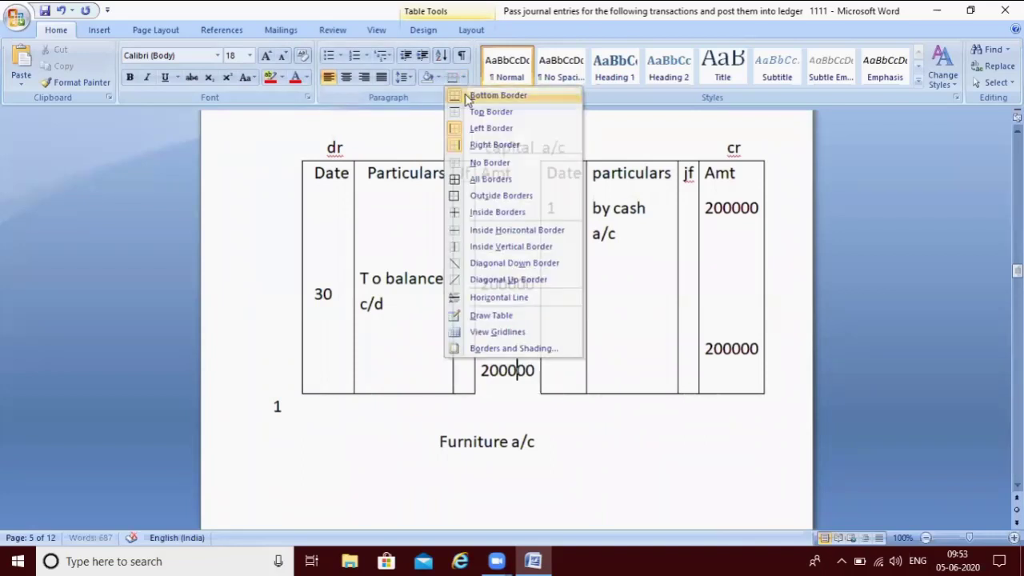
{"action": "left_click", "coordinate": [473, 154]}
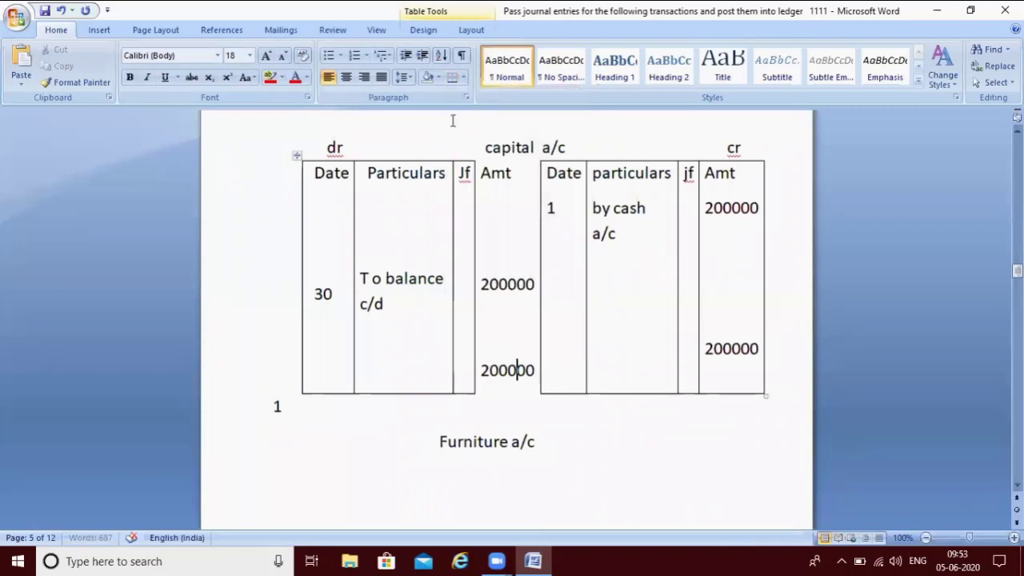
{"action": "left_click", "coordinate": [463, 77]}
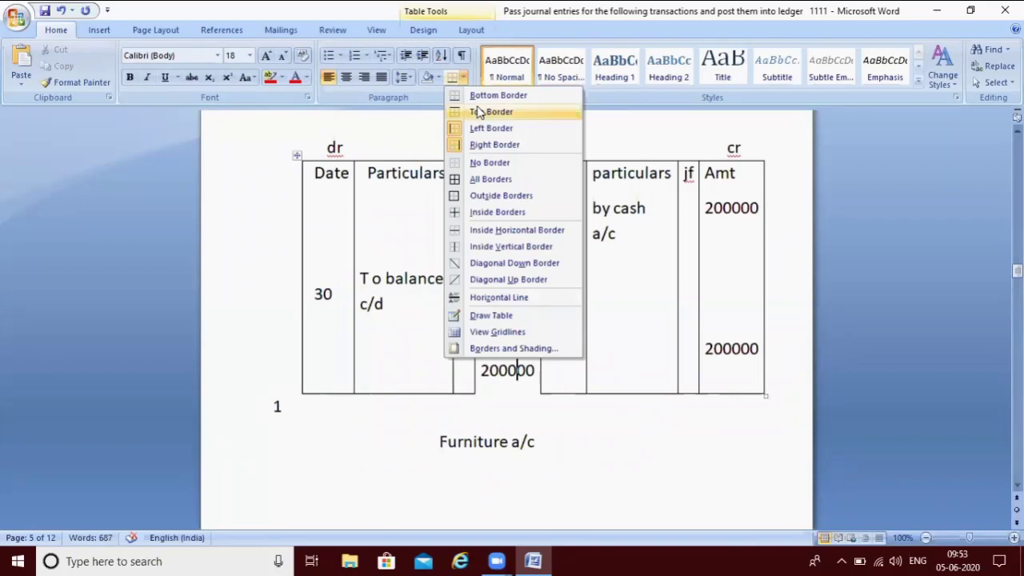
{"action": "left_click", "coordinate": [464, 78]}
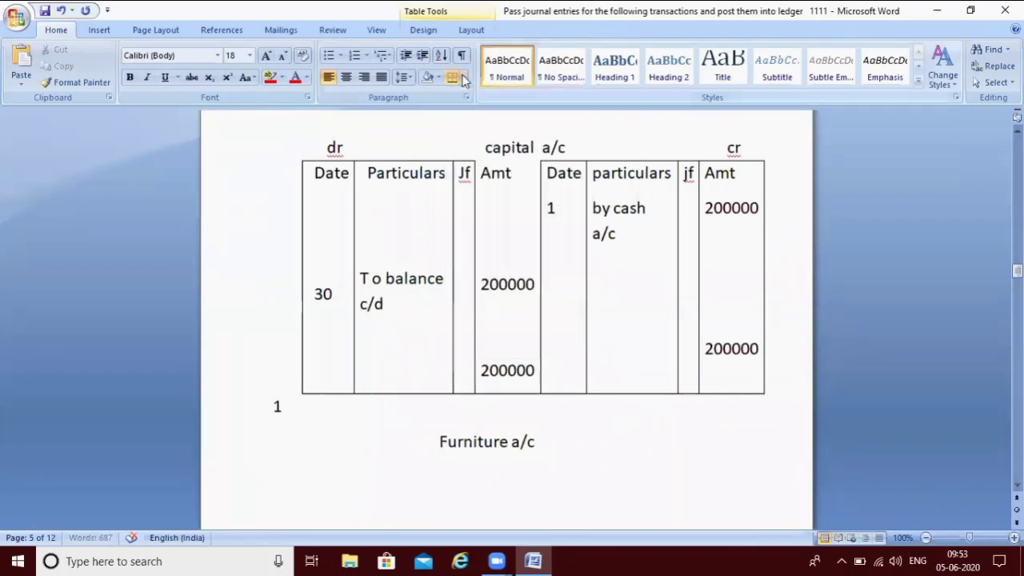
{"action": "left_click", "coordinate": [464, 78]}
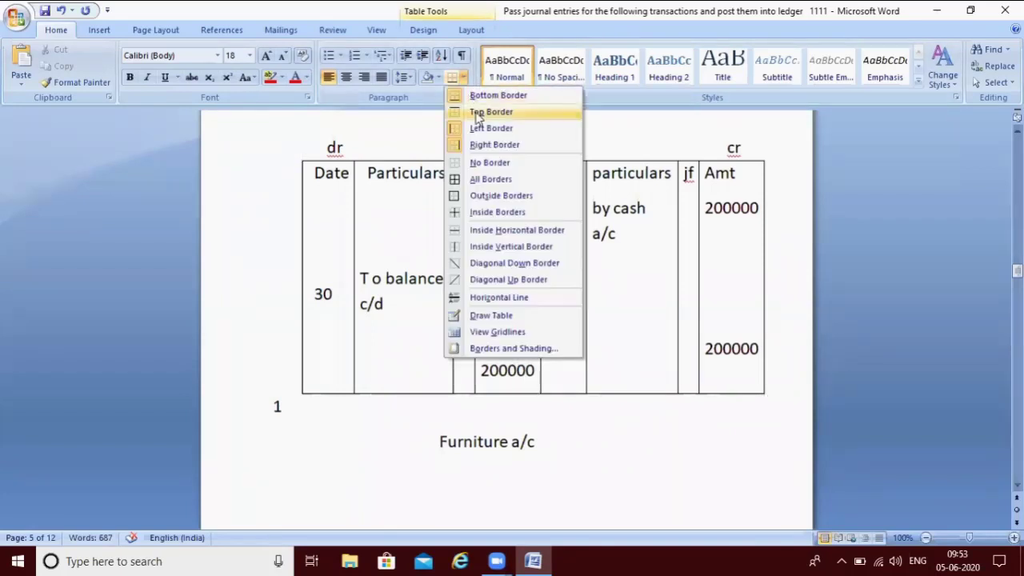
{"action": "left_click", "coordinate": [502, 376]}
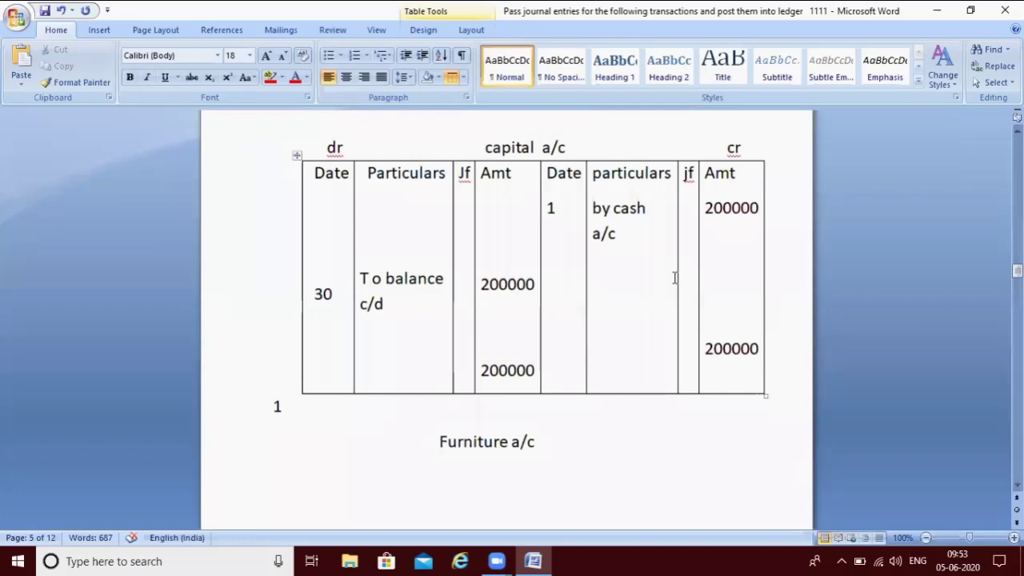
Step: Look through the cash, furniture and purchase ledgers to find the next account to balance
{"action": "key", "text": "Page_Up"}
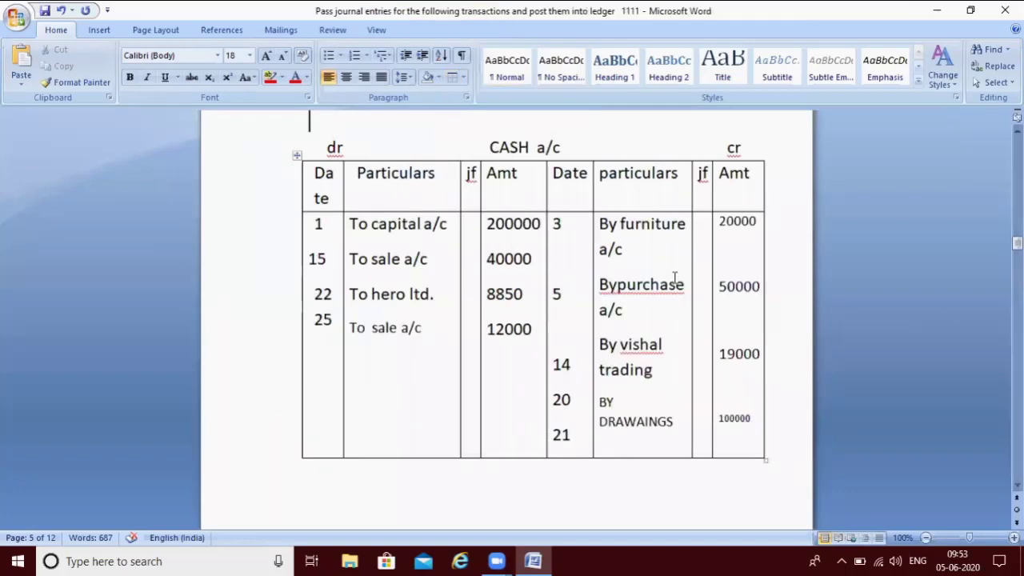
{"action": "key", "text": "Down"}
{"action": "key", "text": "Down"}
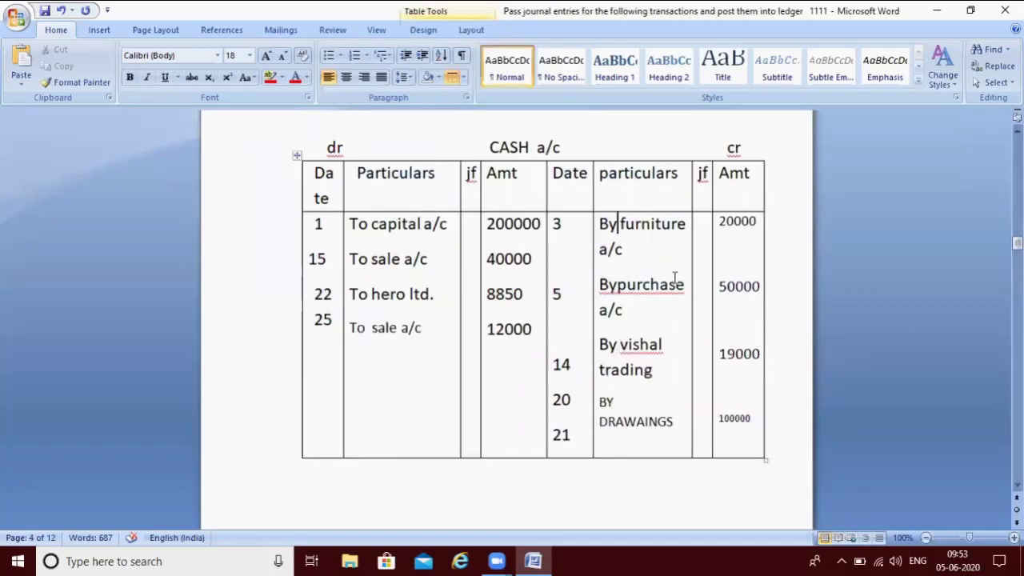
{"action": "key", "text": "Page_Down"}
{"action": "key", "text": "Down"}
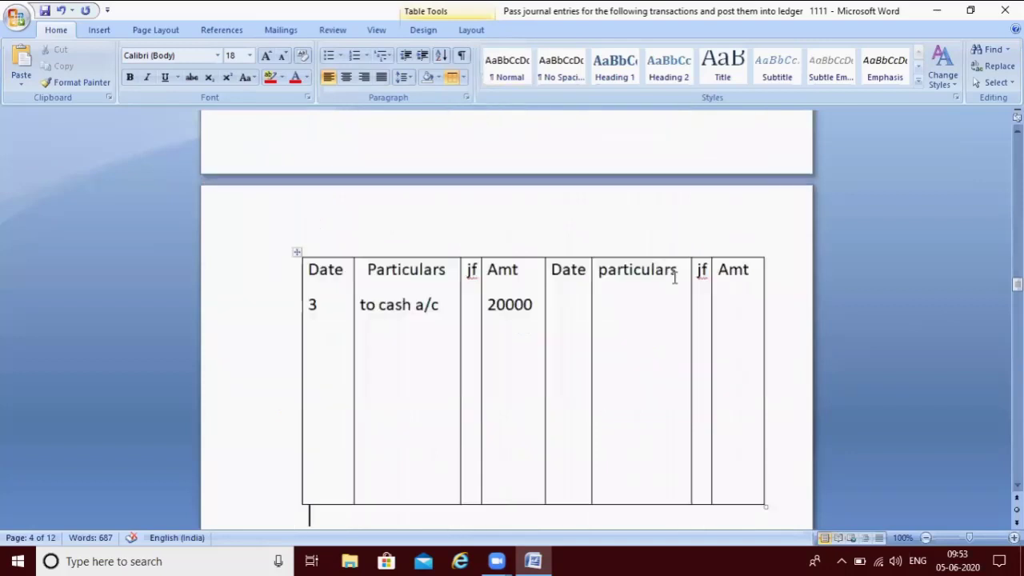
{"action": "key", "text": "Page_Down"}
{"action": "key", "text": "Page_Down"}
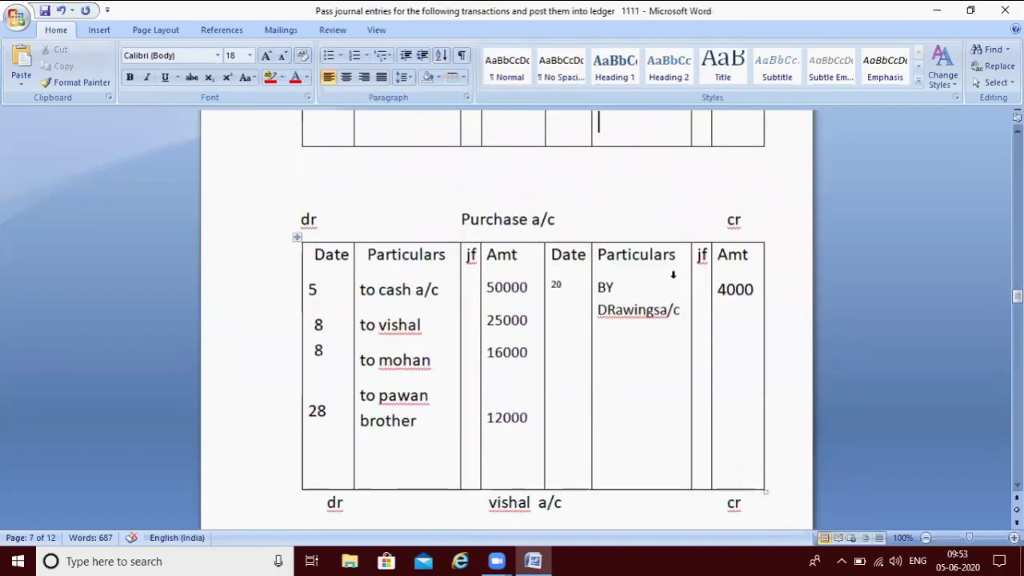
{"action": "key", "text": "Up"}
{"action": "key", "text": "Down"}
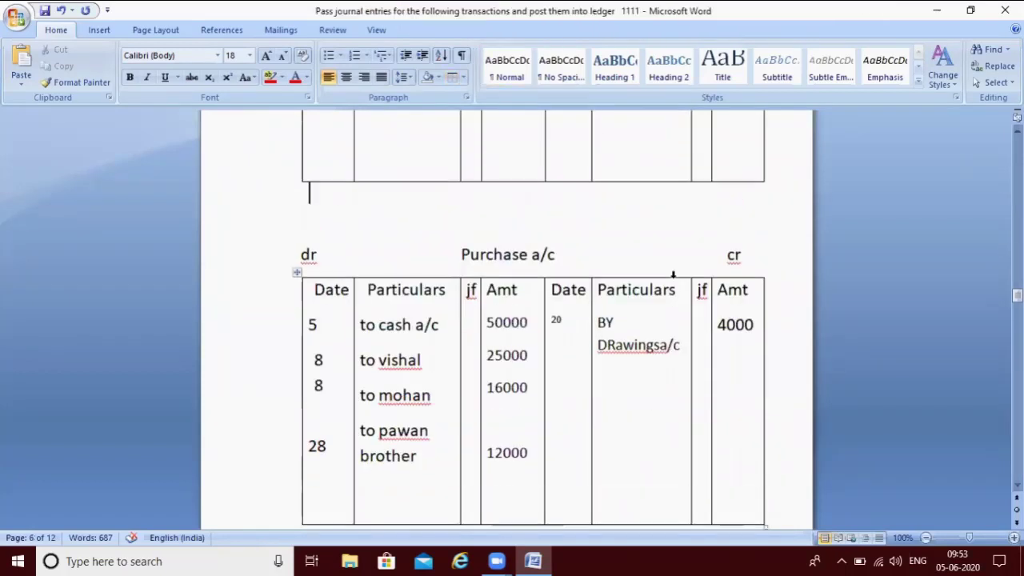
{"action": "key", "text": "Down"}
{"action": "key", "text": "Down"}
{"action": "key", "text": "Down"}
{"action": "key", "text": "Down"}
{"action": "key", "text": "Down"}
{"action": "key", "text": "Down"}
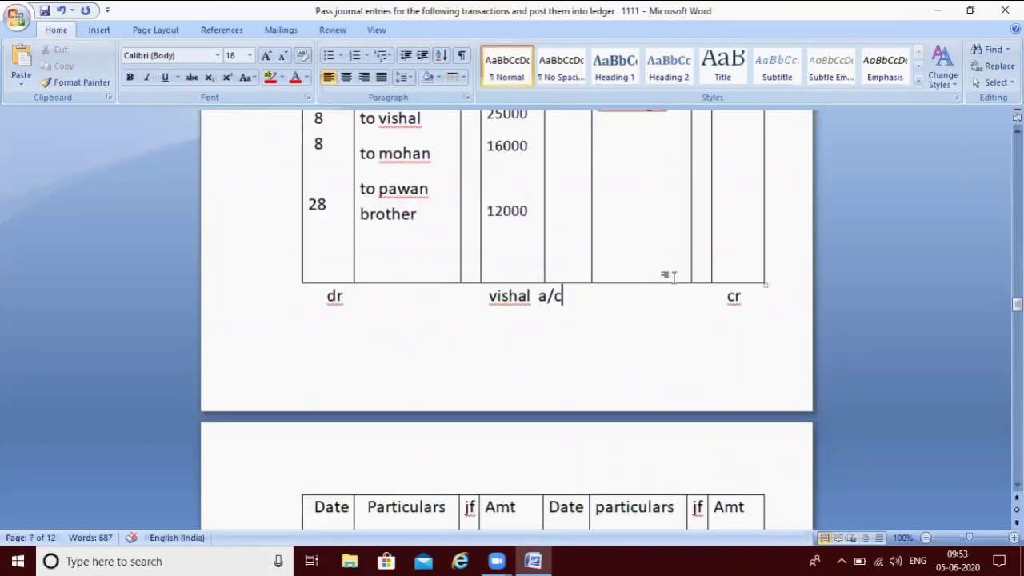
{"action": "key", "text": "Up"}
{"action": "key", "text": "Up"}
{"action": "key", "text": "Up"}
{"action": "key", "text": "Up"}
{"action": "key", "text": "Up"}
{"action": "key", "text": "Up"}
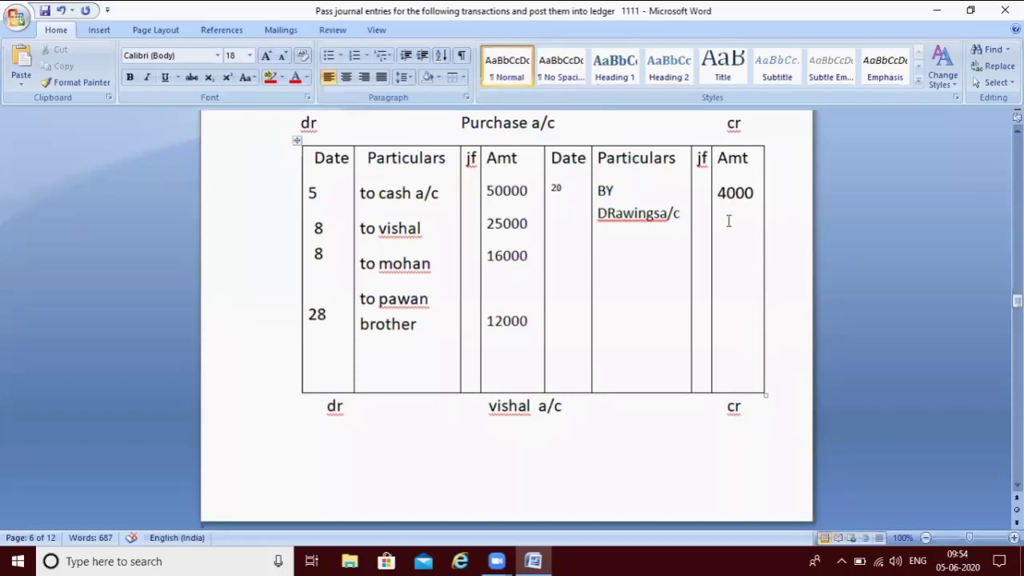
Step: Enter the total 103000 at the foot of both the debit-side and credit-side amount columns in the Purchase a/c ledger
{"action": "left_click", "coordinate": [493, 380]}
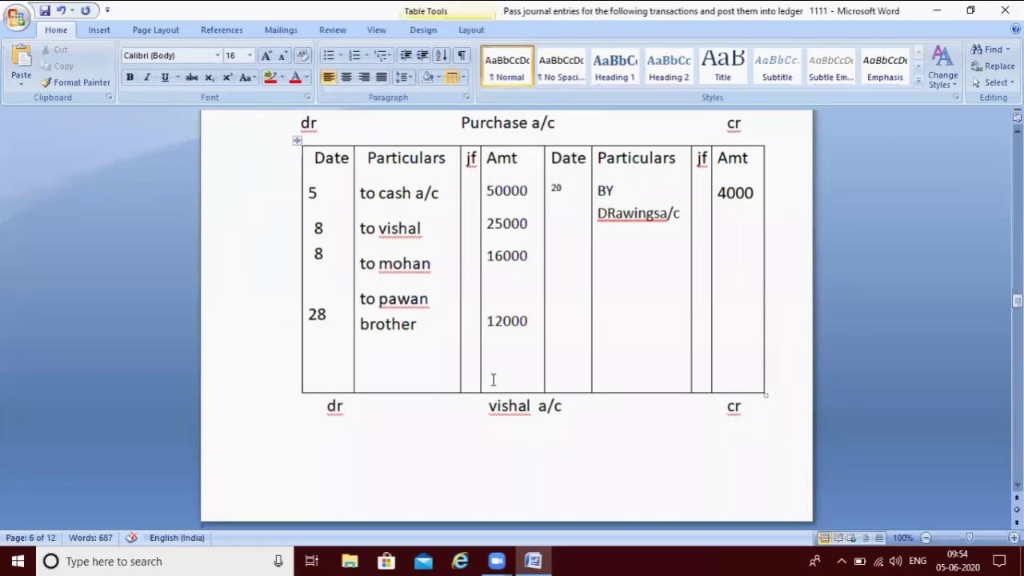
{"action": "left_click", "coordinate": [492, 374]}
{"action": "key", "text": "Up"}
{"action": "key", "text": "Down"}
{"action": "type", "text": "103"}
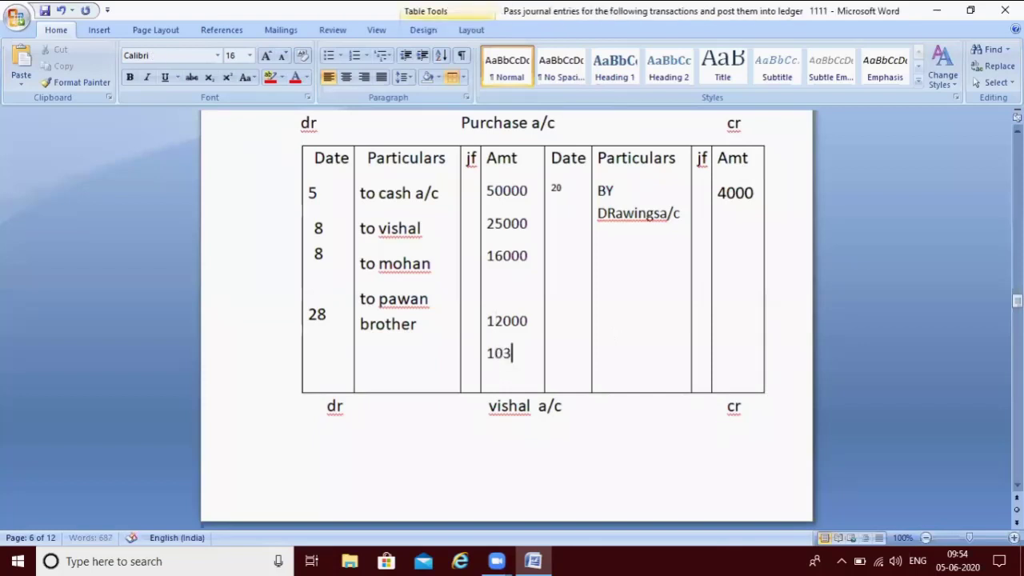
{"action": "type", "text": "000"}
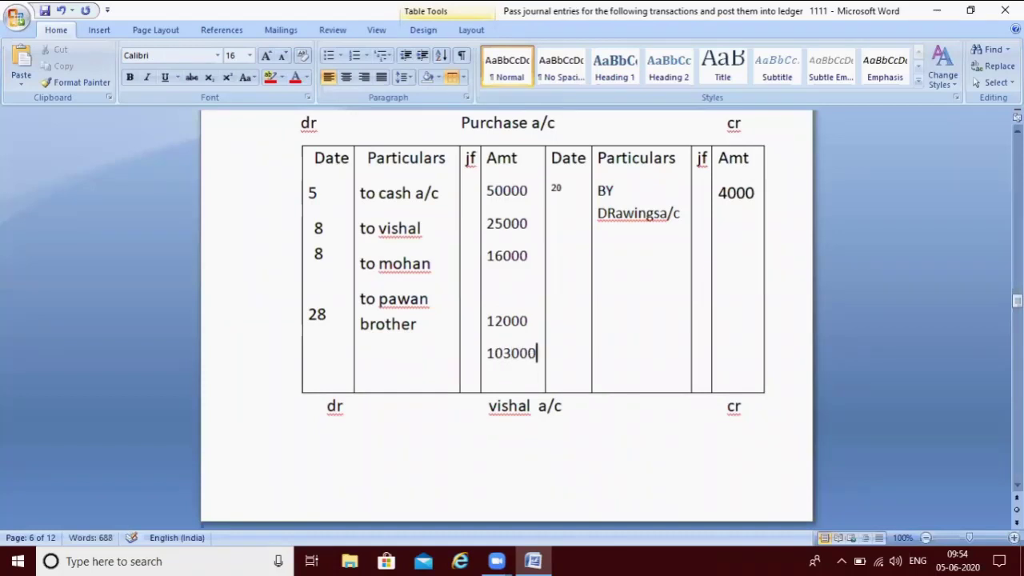
{"action": "left_click", "coordinate": [723, 353]}
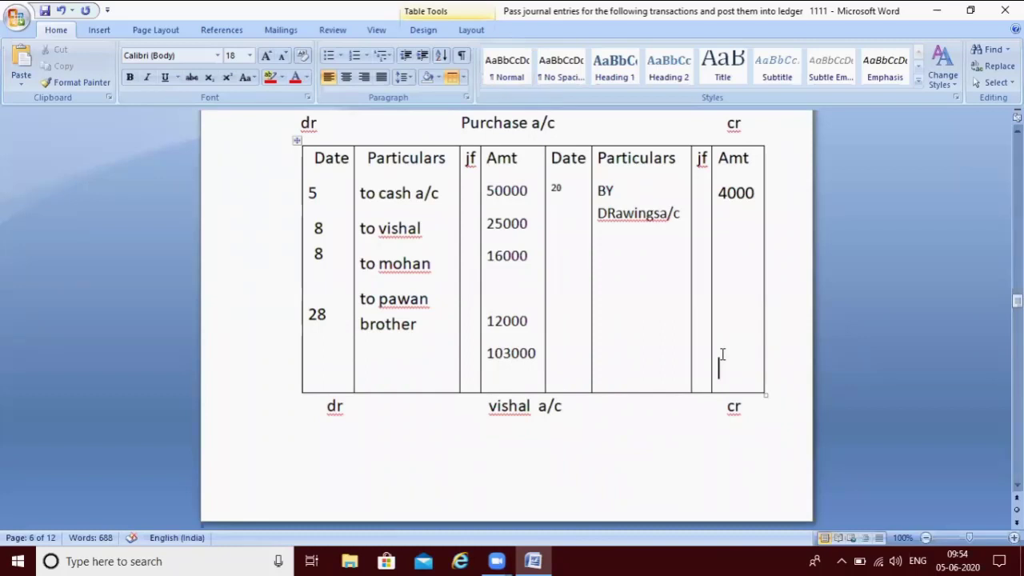
{"action": "type", "text": "103000"}
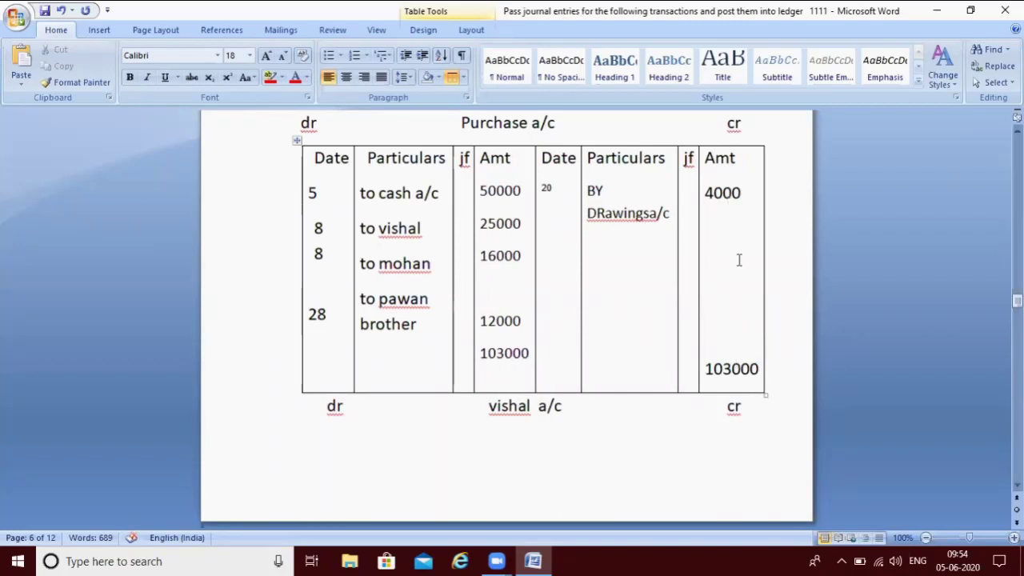
Step: Set the font size to 18 and enter the date 30 in the credit-side Date column of Purchase a/c
{"action": "left_click", "coordinate": [555, 310]}
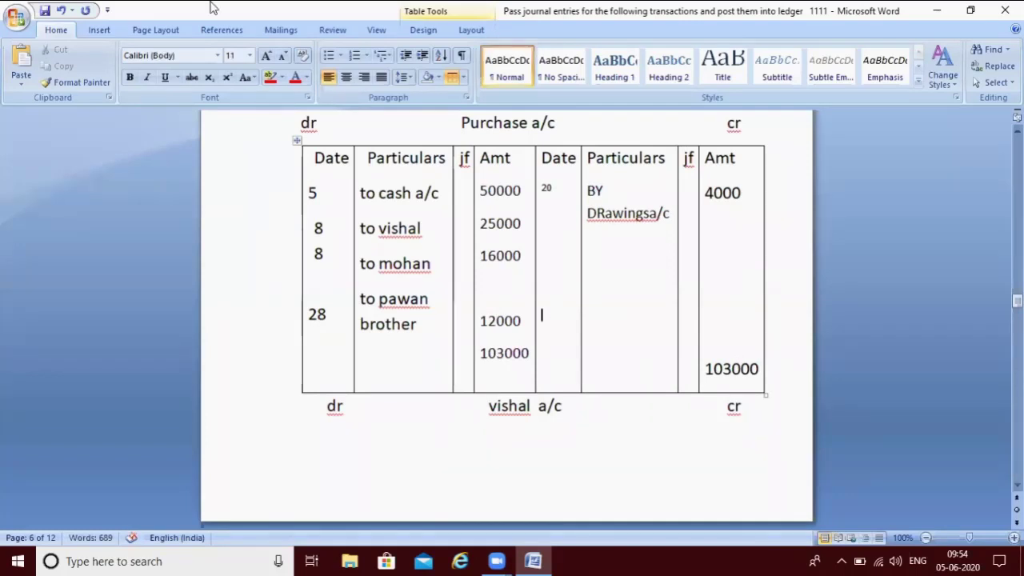
{"action": "left_click", "coordinate": [251, 57]}
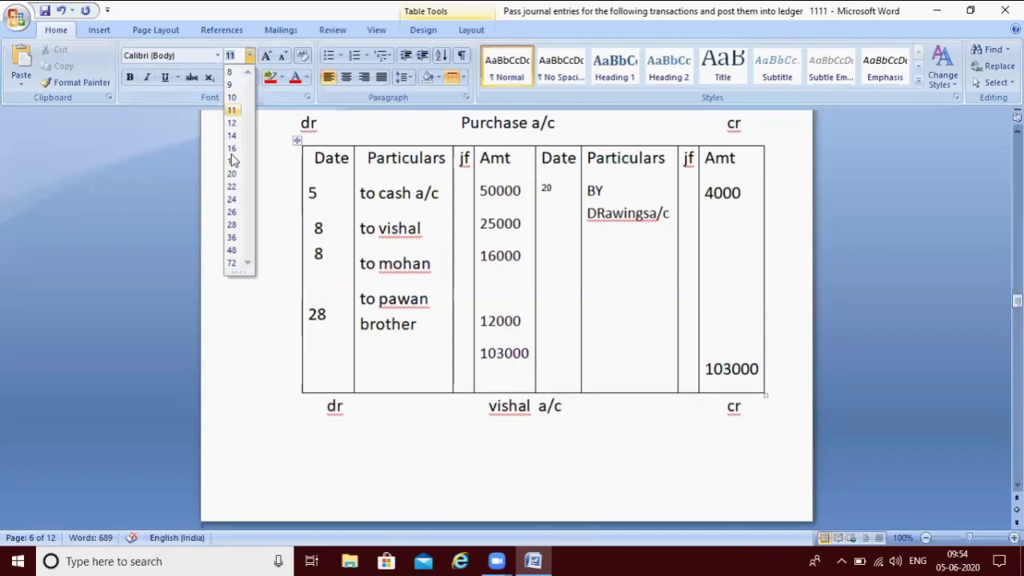
{"action": "left_click", "coordinate": [229, 163]}
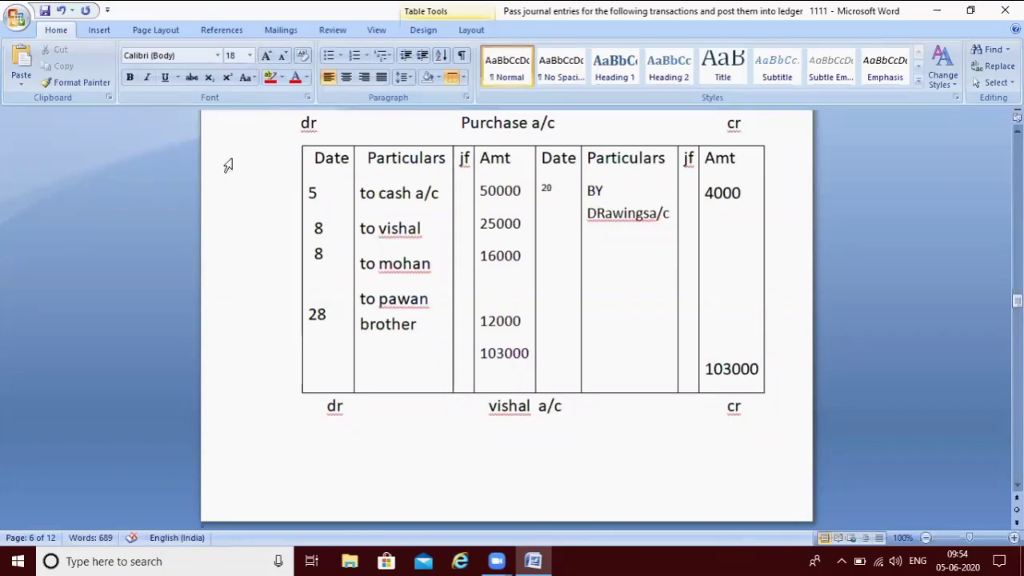
{"action": "type", "text": "30"}
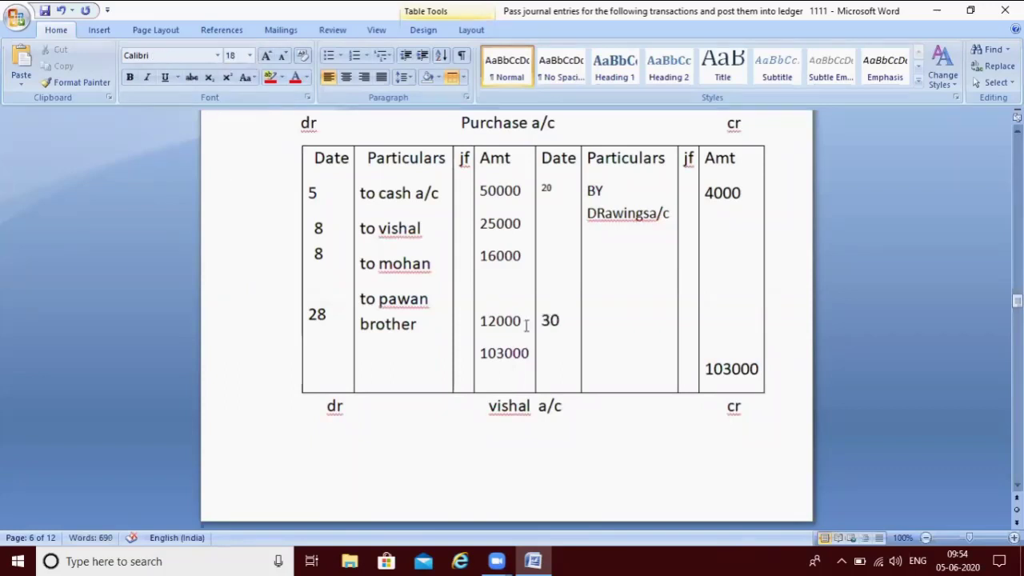
Step: Try to enter "By balance cd" in the credit-side Particulars column of Purchase a/c, level with the date 30
{"action": "left_click", "coordinate": [599, 318]}
{"action": "key", "text": "Down"}
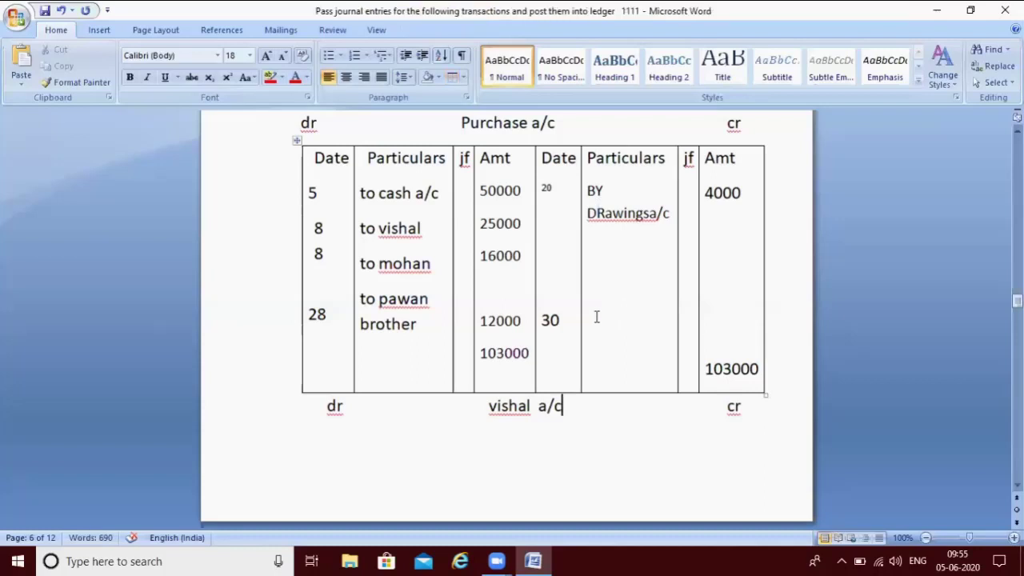
{"action": "left_click", "coordinate": [595, 317]}
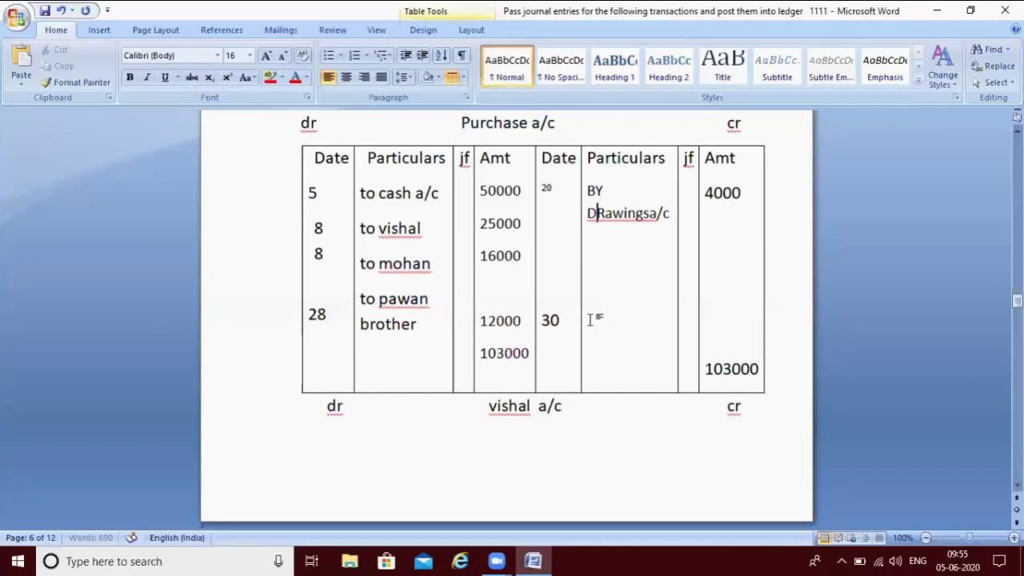
{"action": "key", "text": "Left"}
{"action": "left_click", "coordinate": [591, 320]}
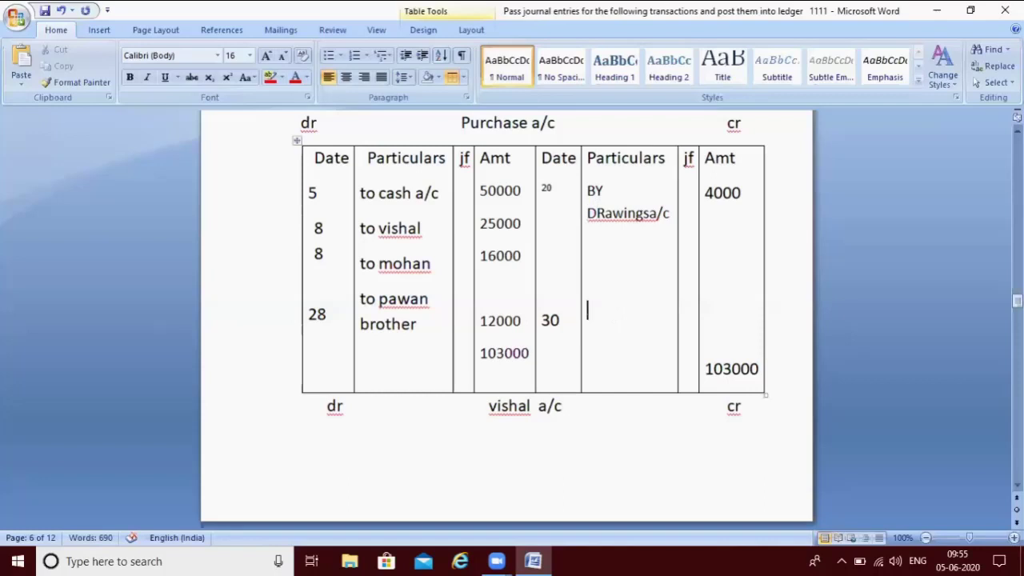
{"action": "type", "text": "by "}
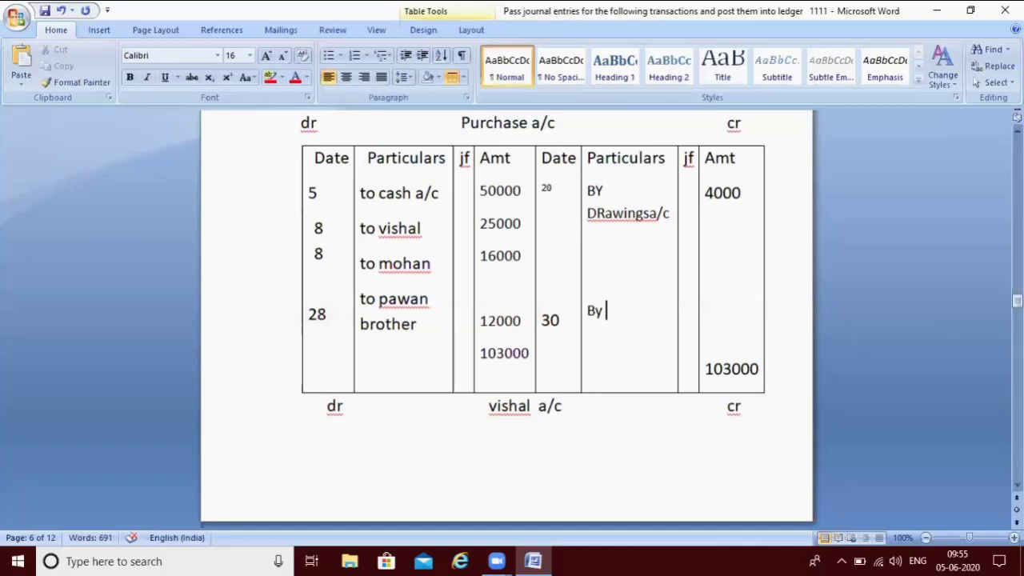
{"action": "type", "text": "balan"}
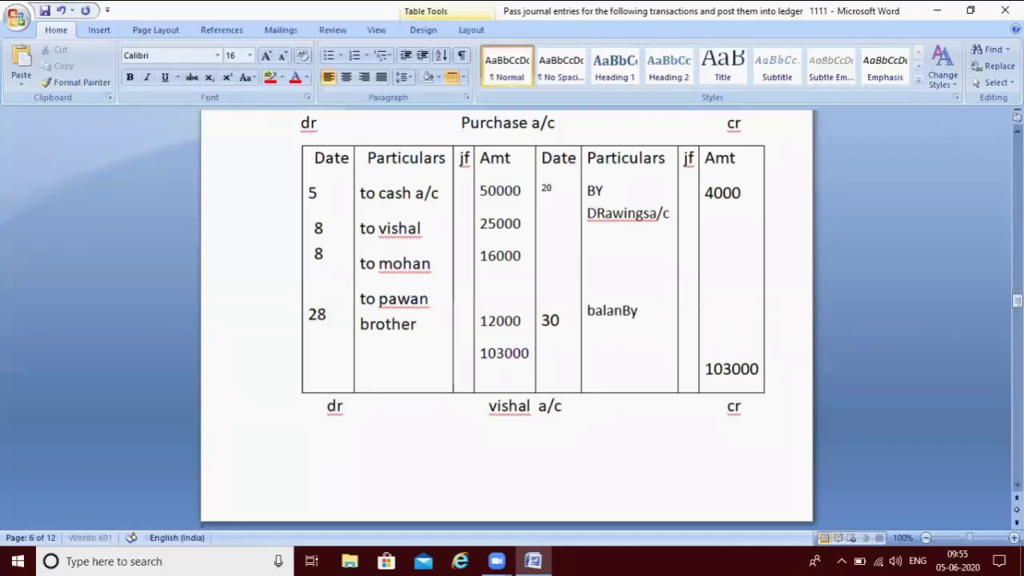
{"action": "type", "text": "ce cd"}
Step: Clear the jumbled wording in the credit-side Particulars column and rewrite the entry as "By balance c/d"
{"action": "key", "text": "End"}
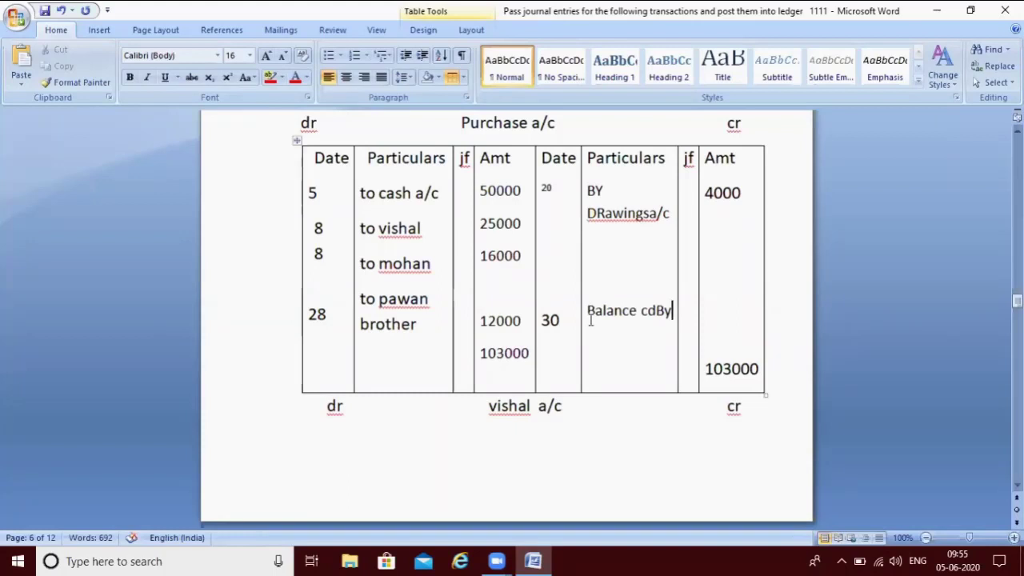
{"action": "key", "text": "BackSpace"}
{"action": "key", "text": "BackSpace"}
{"action": "key", "text": "BackSpace"}
{"action": "key", "text": "BackSpace"}
{"action": "key", "text": "BackSpace"}
{"action": "key", "text": "BackSpace"}
{"action": "key", "text": "BackSpace"}
{"action": "key", "text": "BackSpace"}
{"action": "key", "text": "BackSpace"}
{"action": "key", "text": "BackSpace"}
{"action": "key", "text": "BackSpace"}
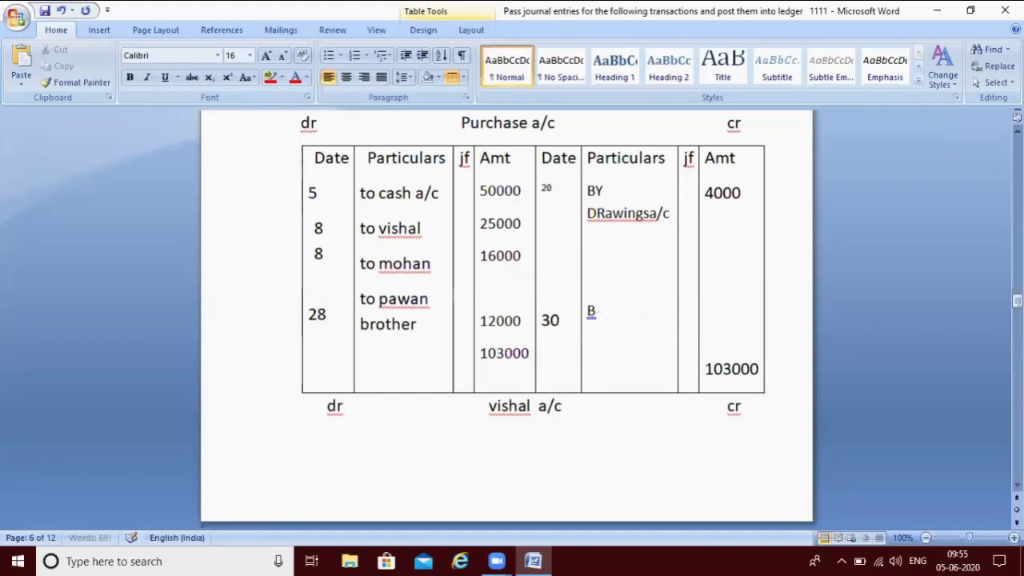
{"action": "type", "text": "t"}
{"action": "key", "text": "BackSpace"}
{"action": "key", "text": "BackSpace"}
{"action": "type", "text": "y bala"}
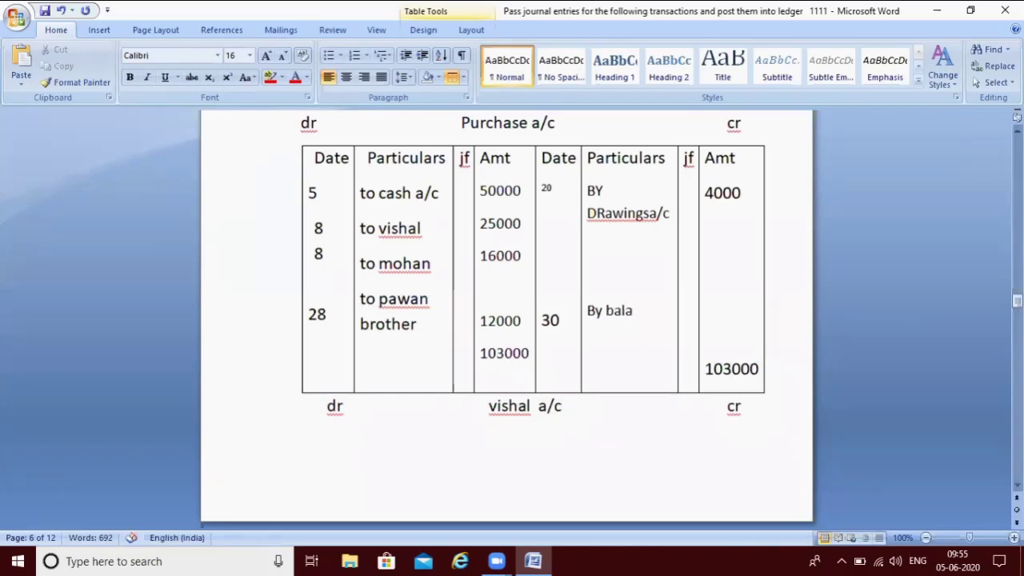
{"action": "type", "text": "nce c/d"}
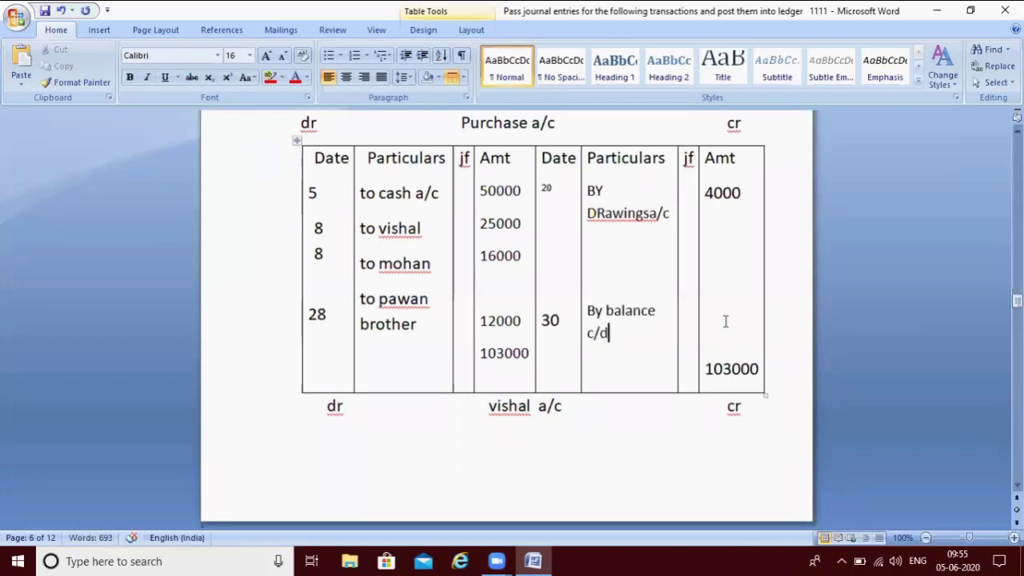
Step: Place the cursor in the credit-side Amt column of Purchase a/c, level with the balance c/d entry
{"action": "left_click", "coordinate": [726, 318]}
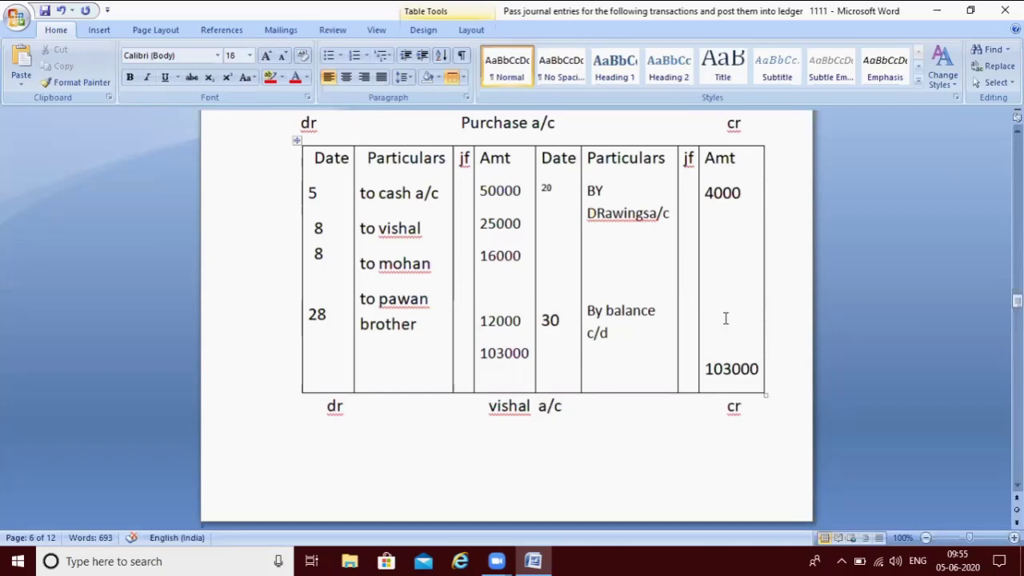